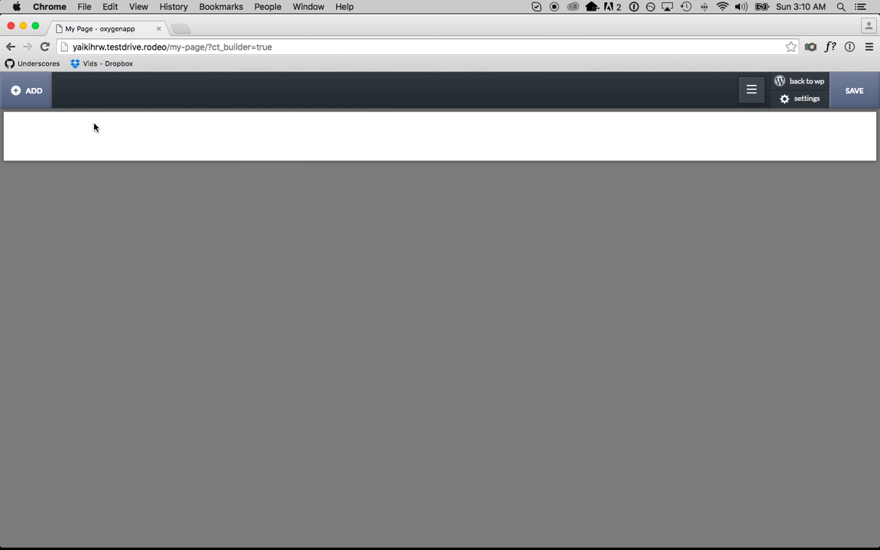
# - Add a section to the empty page and open its advanced styling options
pyautogui.click(34, 96)
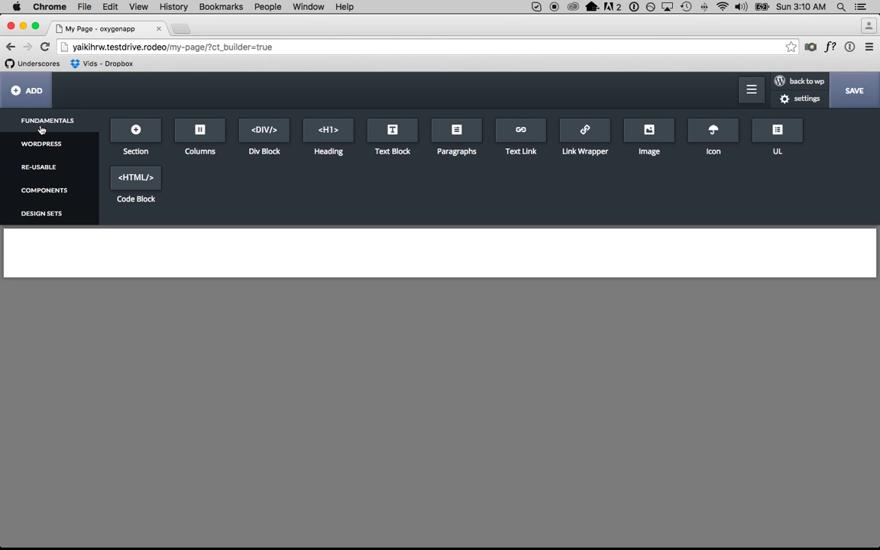
pyautogui.click(157, 134)
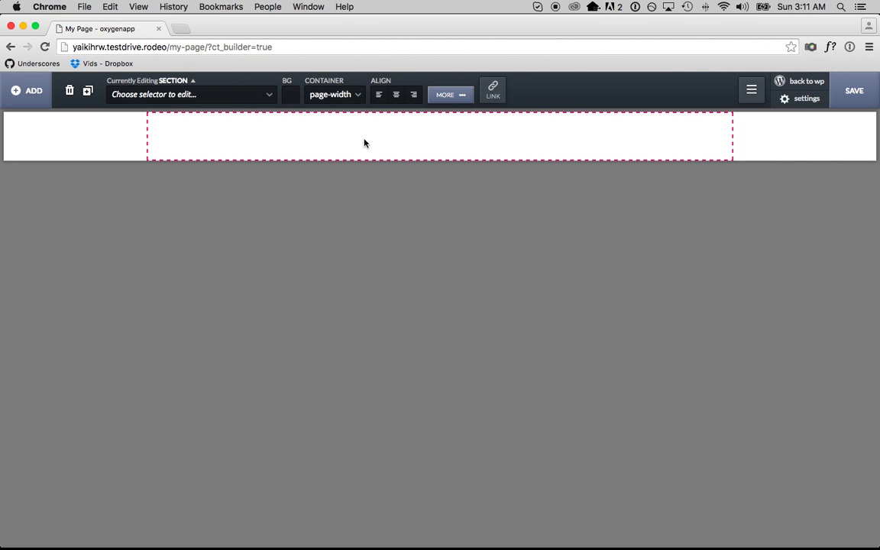
pyautogui.click(452, 95)
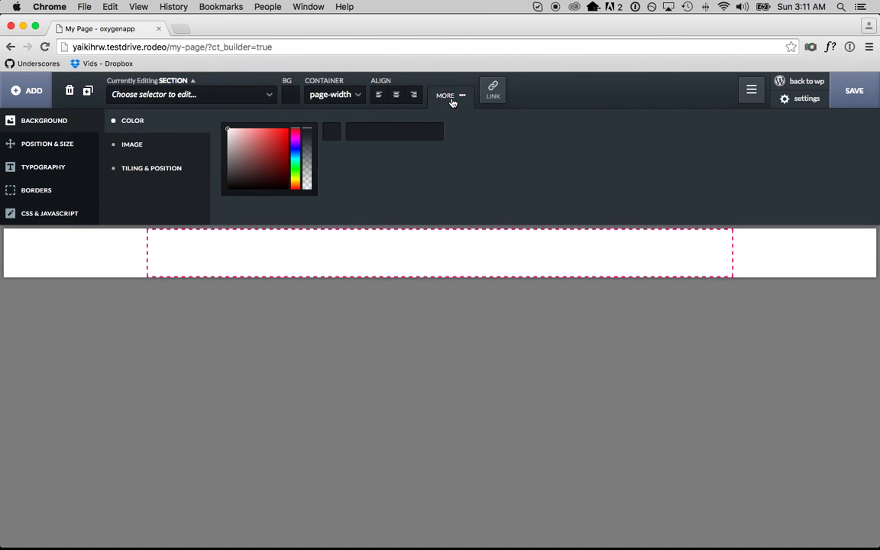
pyautogui.click(67, 143)
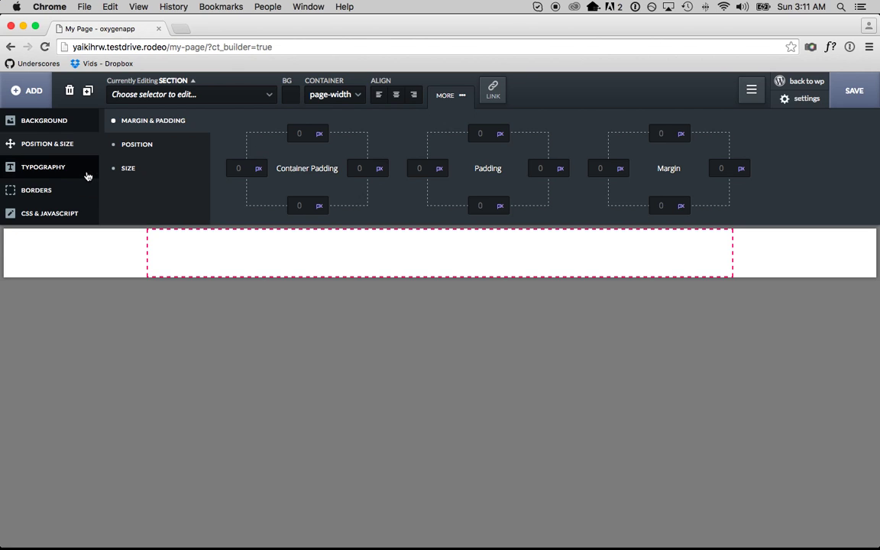
pyautogui.click(45, 166)
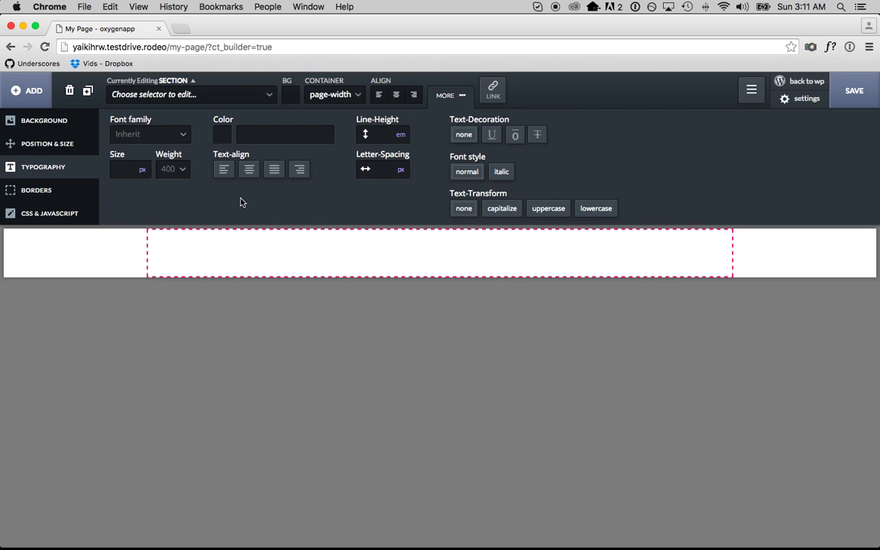
pyautogui.click(36, 190)
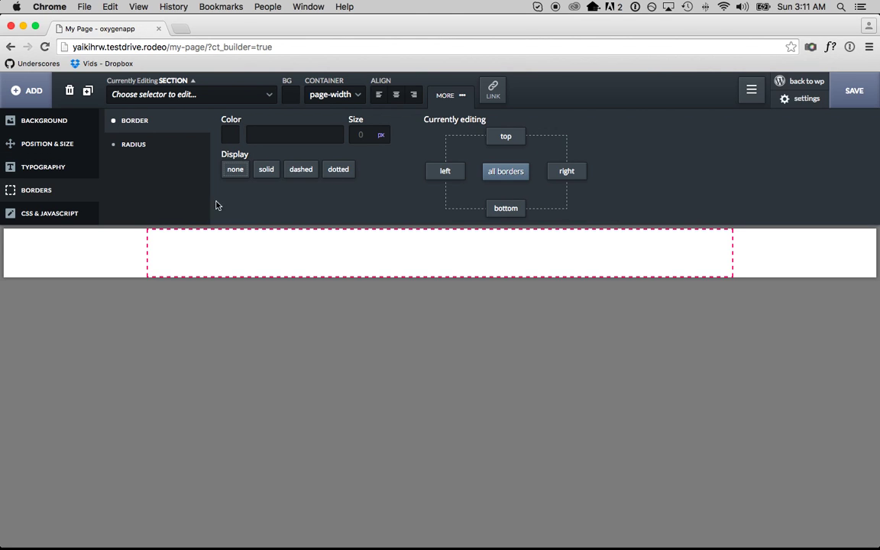
pyautogui.click(47, 214)
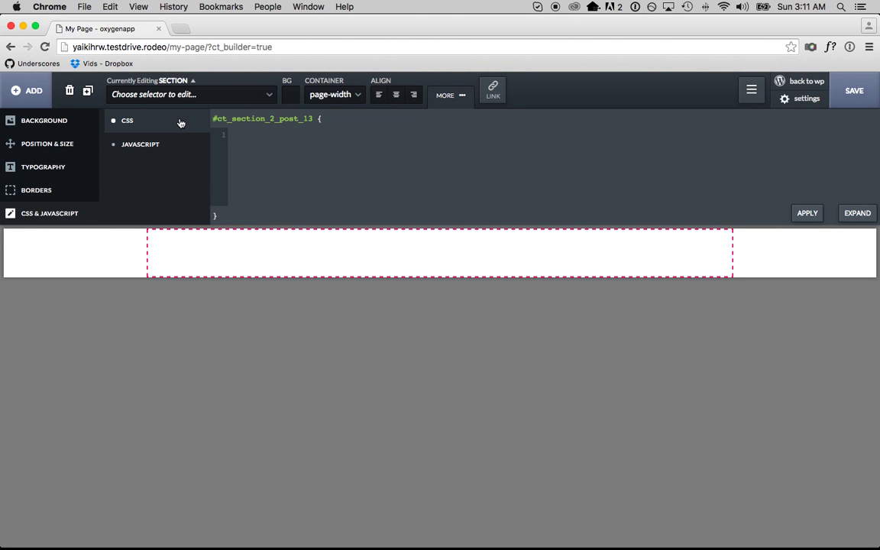
# - Set the section's background color to the blue rgba(34,171,214,1.0)
pyautogui.click(55, 118)
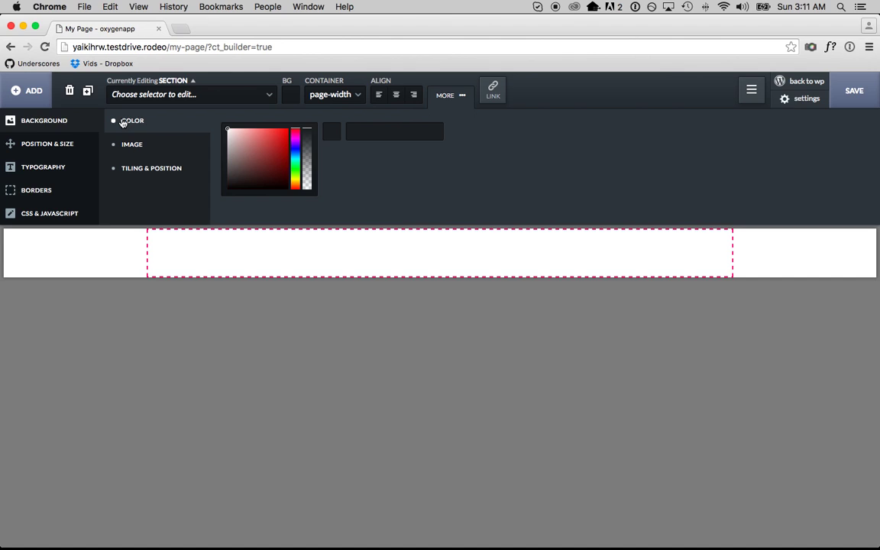
pyautogui.click(295, 157)
pyautogui.moveTo(295, 160)
pyautogui.mouseDown()
pyautogui.moveTo(256, 138)
pyautogui.moveTo(244, 146)
pyautogui.moveTo(279, 137)
pyautogui.mouseUp()
pyautogui.click(297, 158)
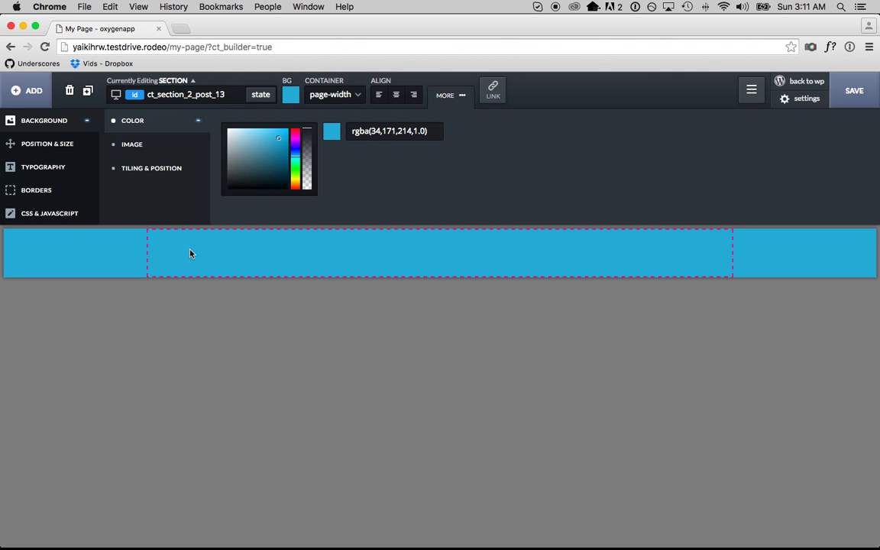
# - Add an image inside the section and upload oxygen-logo-white-2.png from the Desktop as its source
pyautogui.click(29, 93)
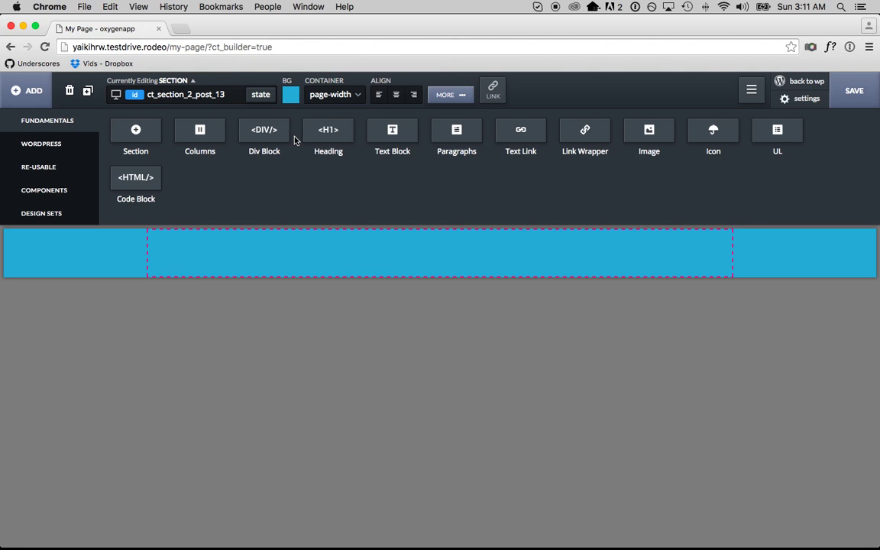
pyautogui.click(661, 134)
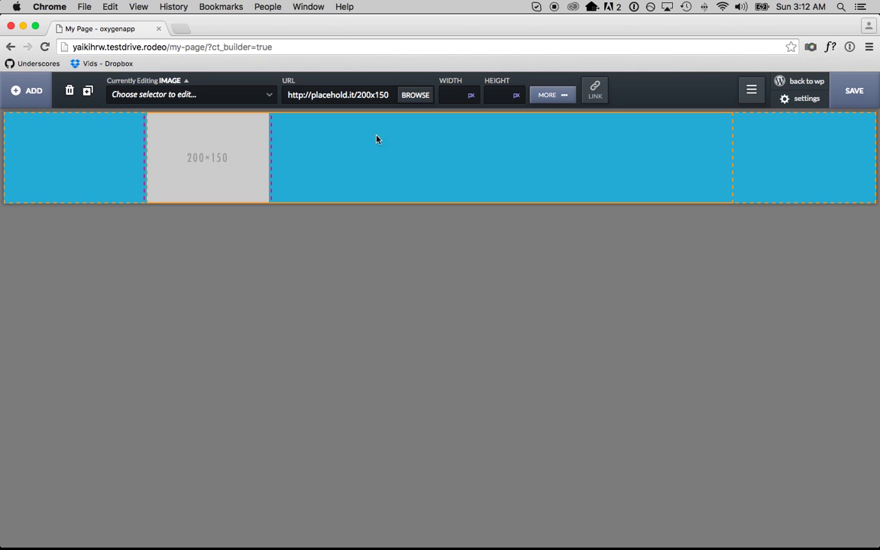
pyautogui.click(422, 97)
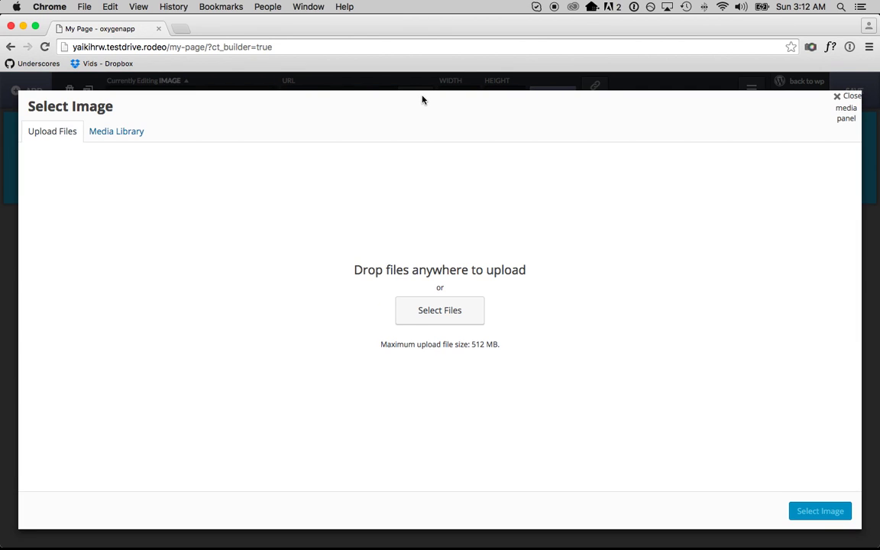
pyautogui.click(448, 317)
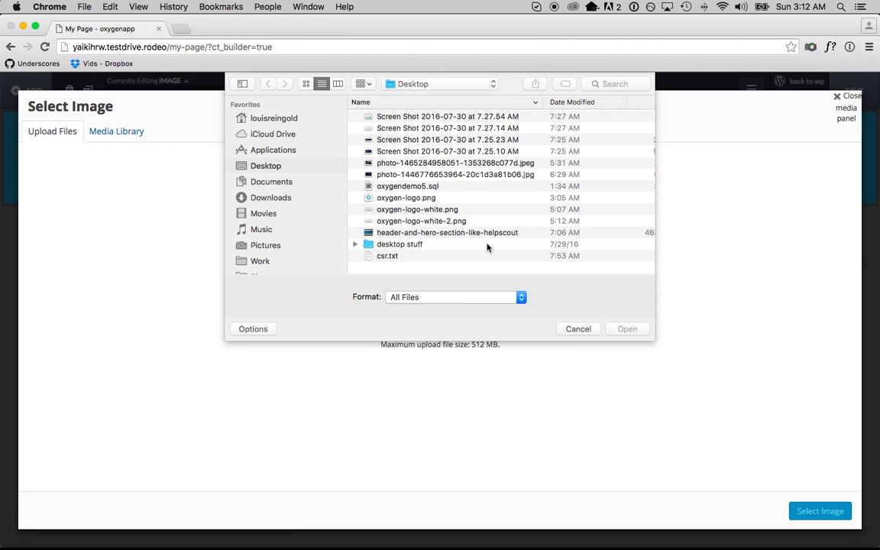
pyautogui.doubleClick(459, 221)
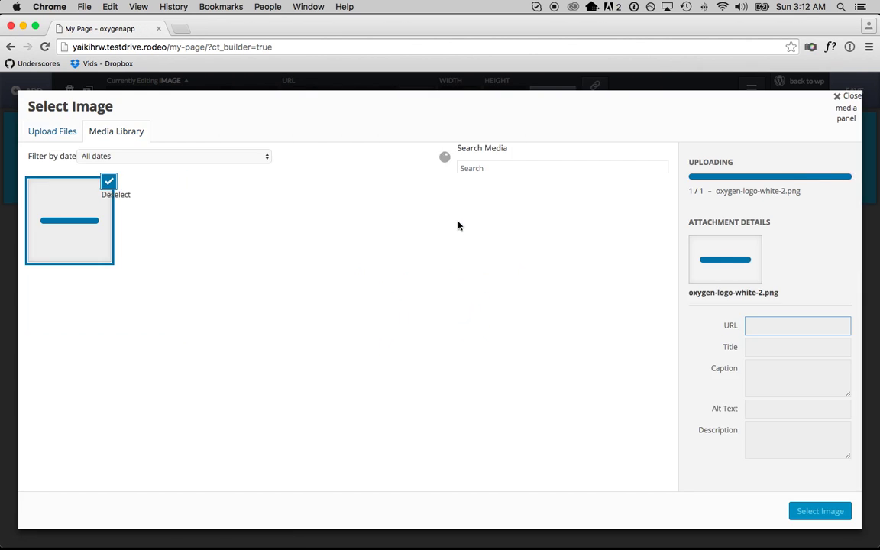
pyautogui.click(820, 511)
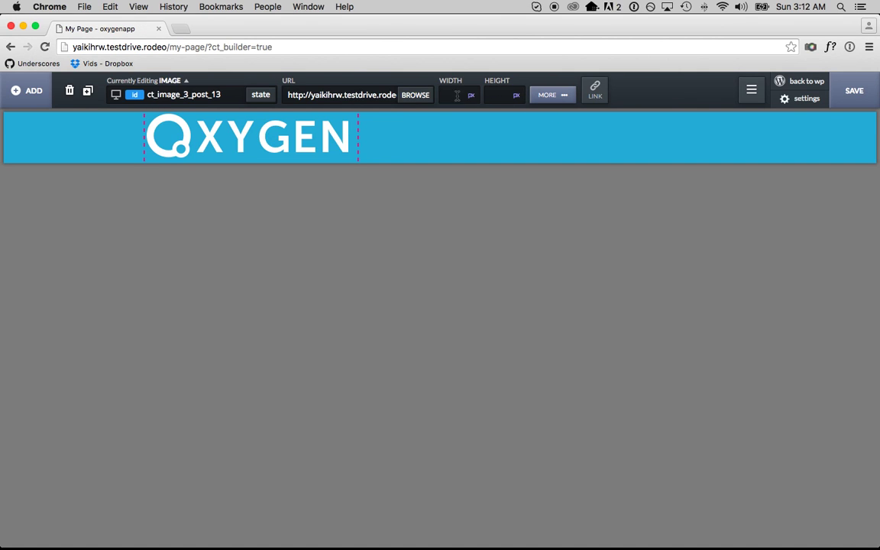
# - Set the logo image's width to 130 px
pyautogui.click(550, 96)
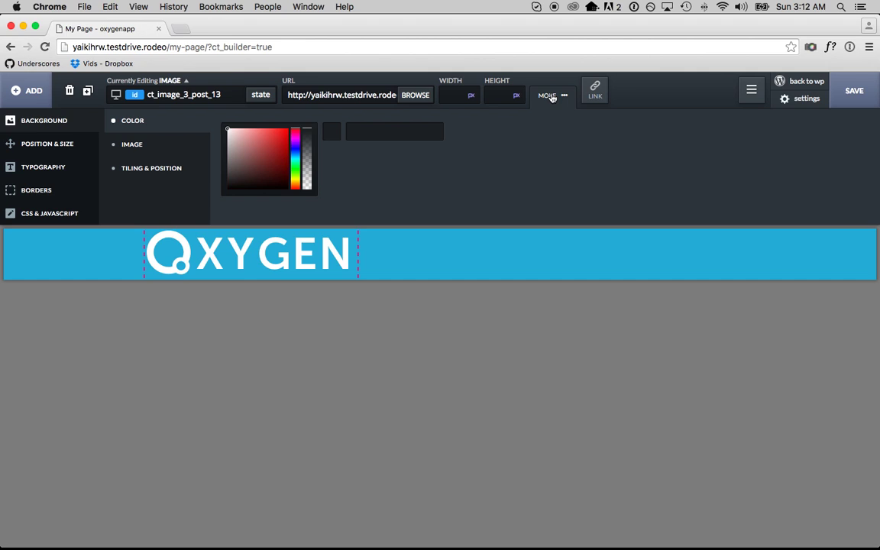
pyautogui.click(53, 148)
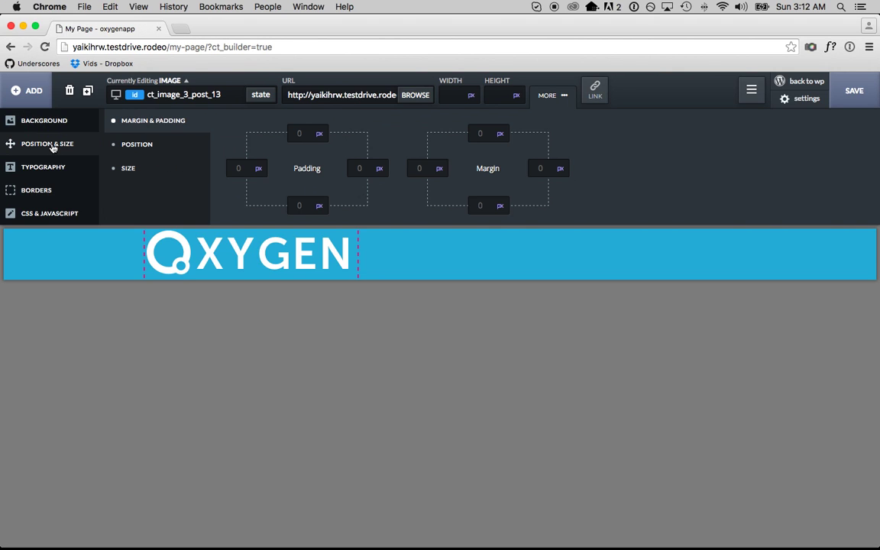
pyautogui.click(164, 176)
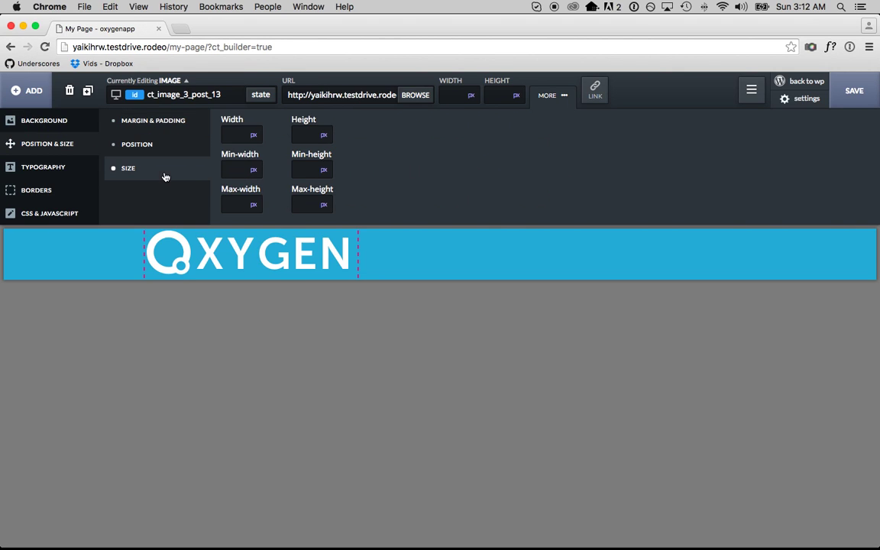
pyautogui.click(231, 135)
pyautogui.write('130')
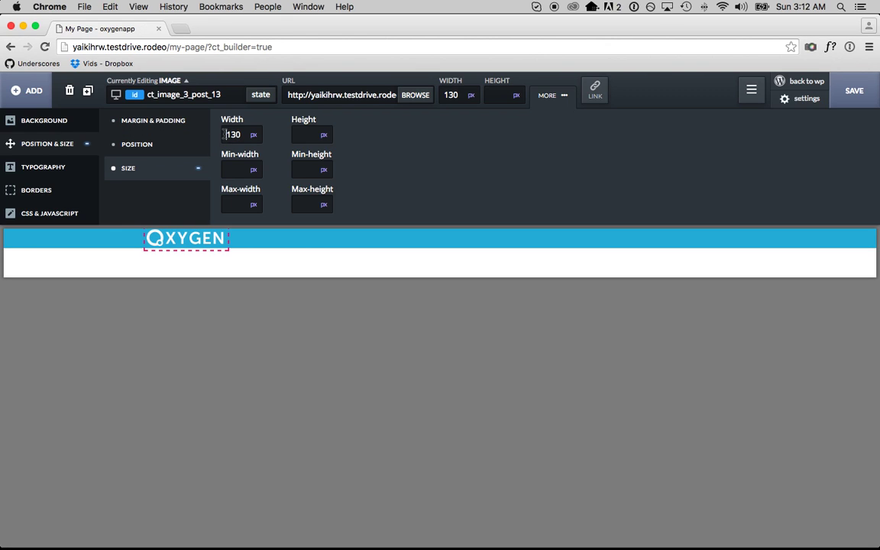
# - Set the section's top and bottom container padding to 35 px each
pyautogui.click(312, 248)
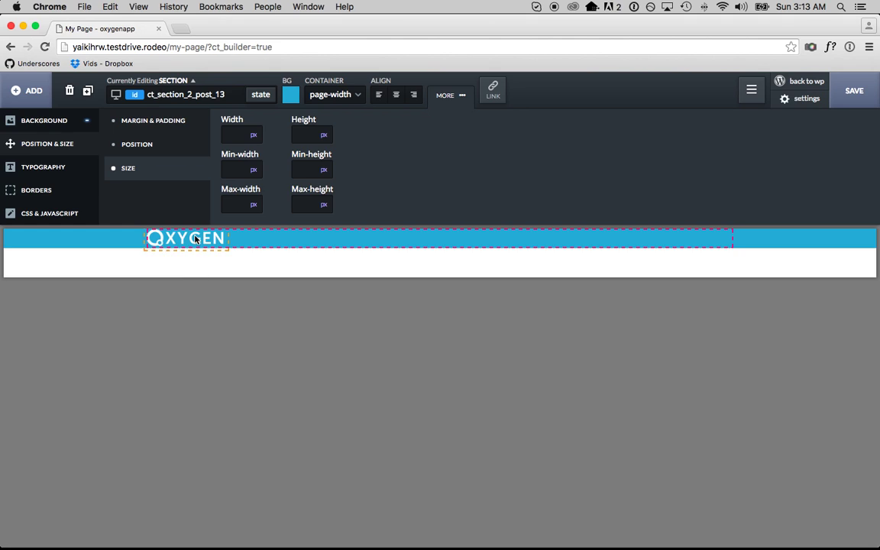
pyautogui.click(174, 128)
pyautogui.click(302, 134)
pyautogui.write('35')
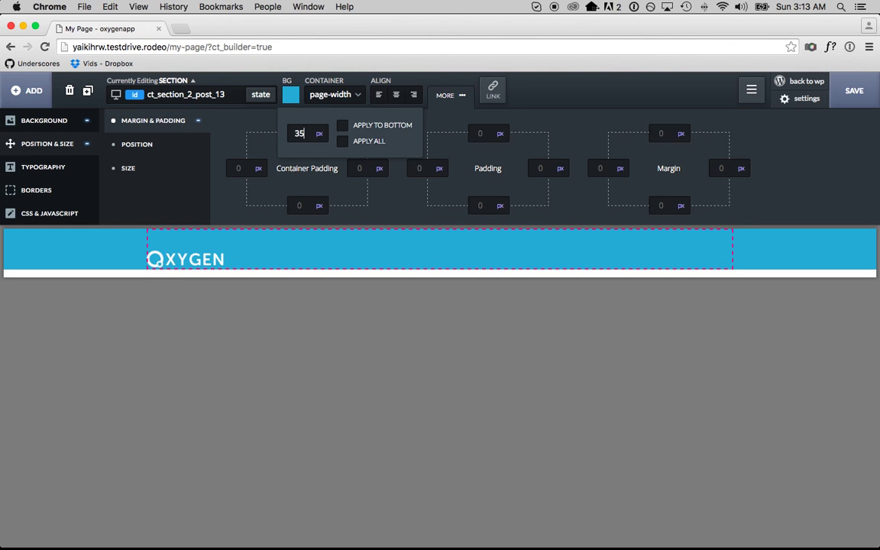
pyautogui.press('Return')
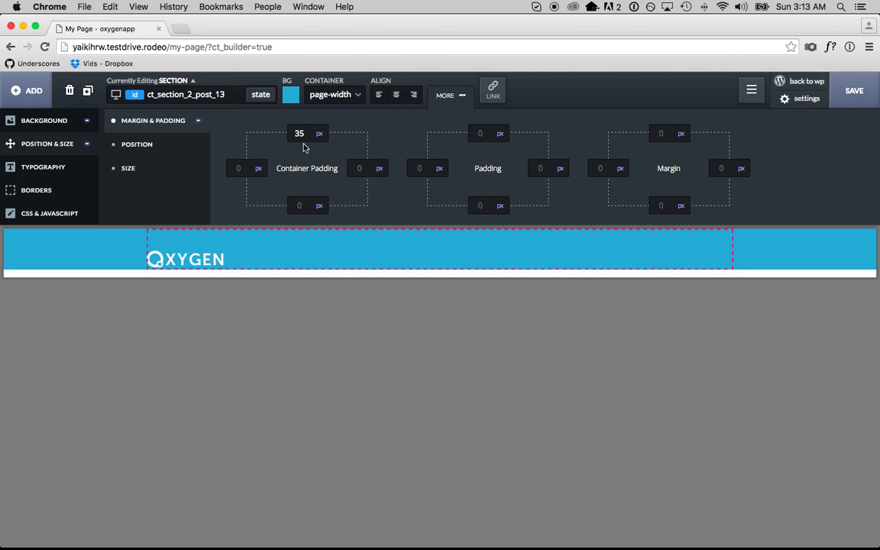
pyautogui.click(302, 205)
pyautogui.write('35')
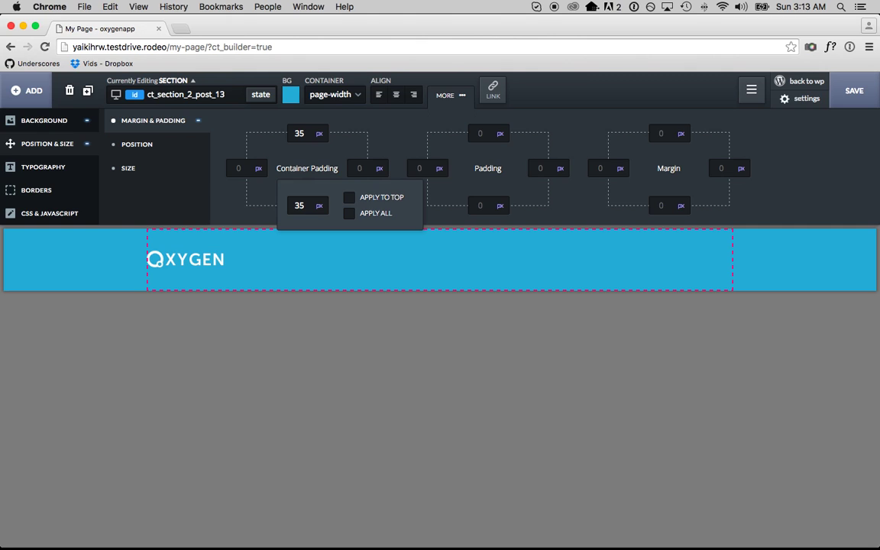
pyautogui.press('Return')
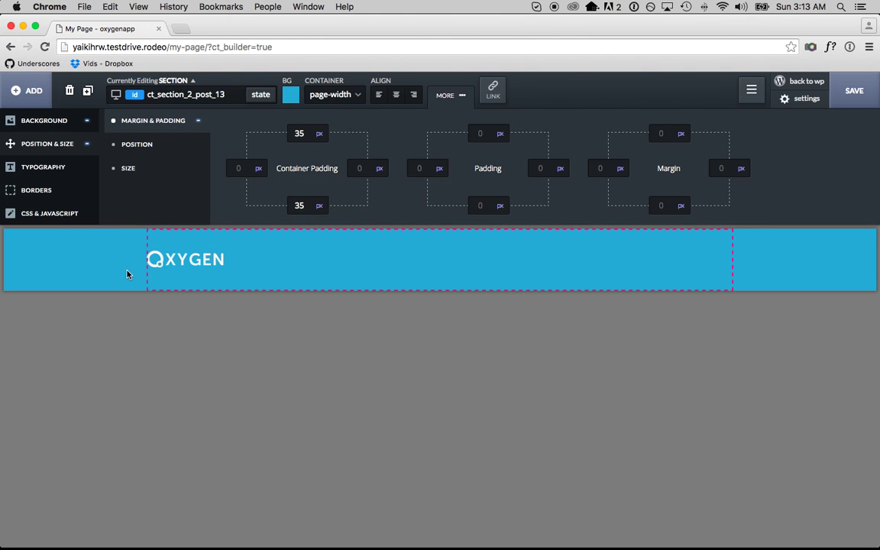
# - Float the logo image left within the section
pyautogui.click(182, 266)
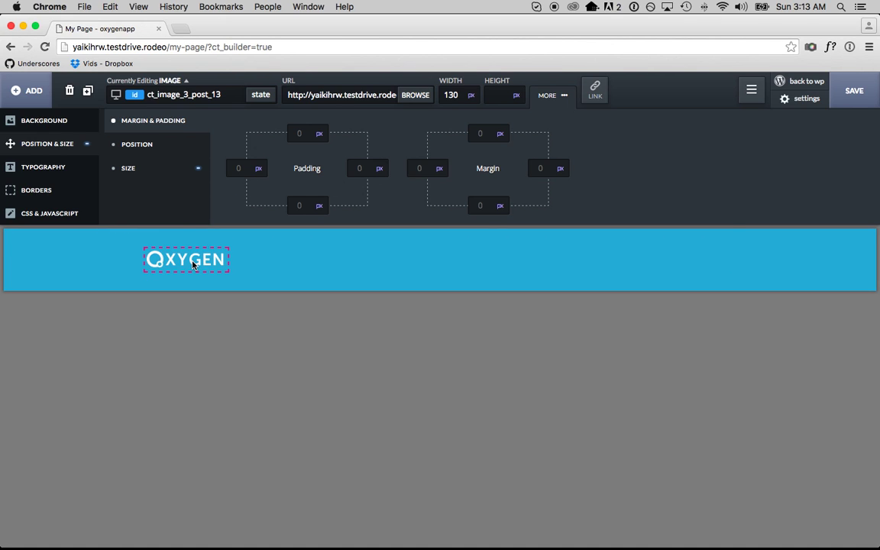
pyautogui.click(151, 142)
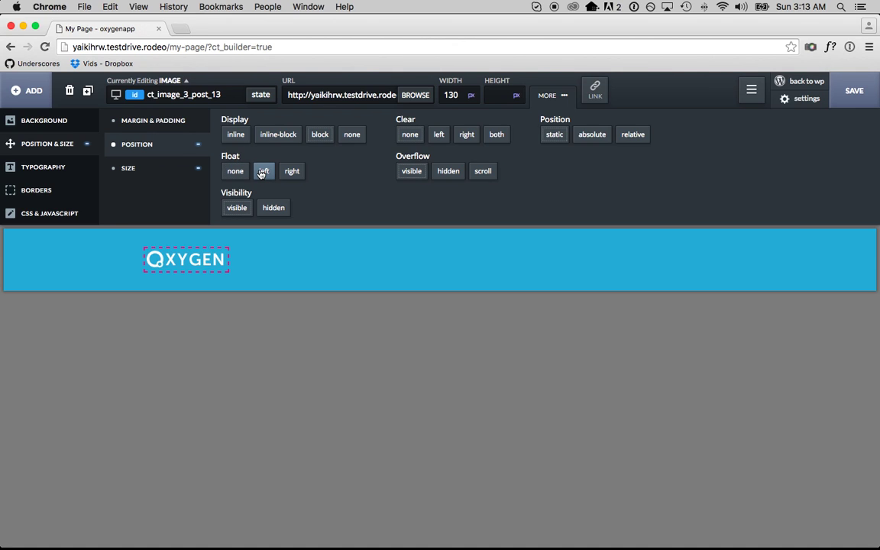
pyautogui.click(263, 171)
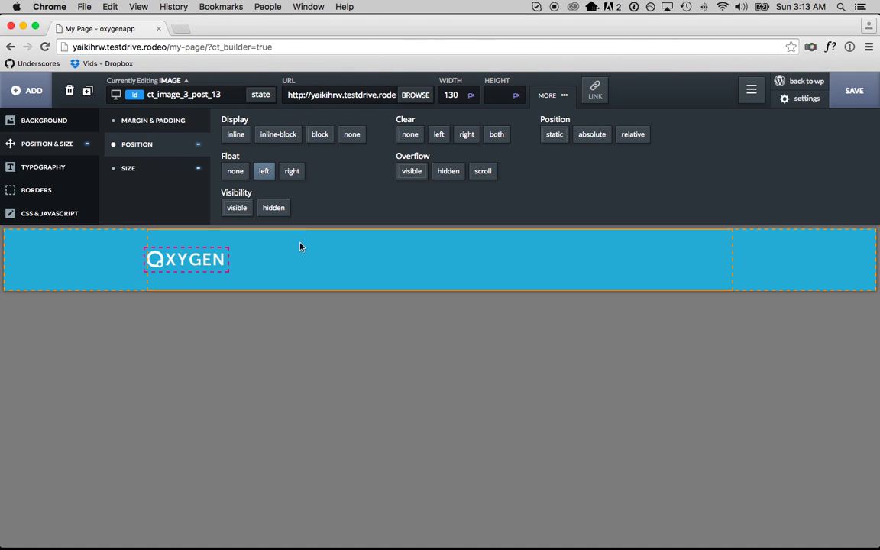
# - Add a div block inside the blue section and float it right
pyautogui.click(301, 247)
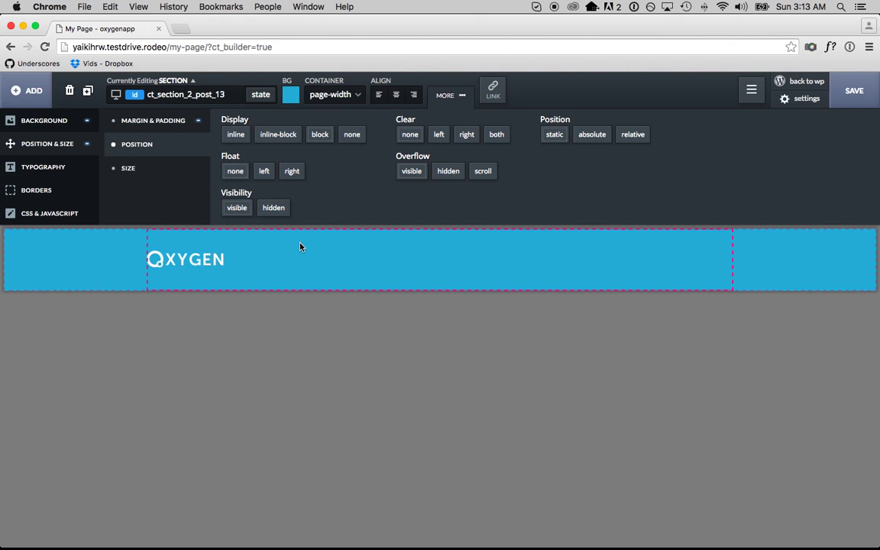
pyautogui.click(27, 95)
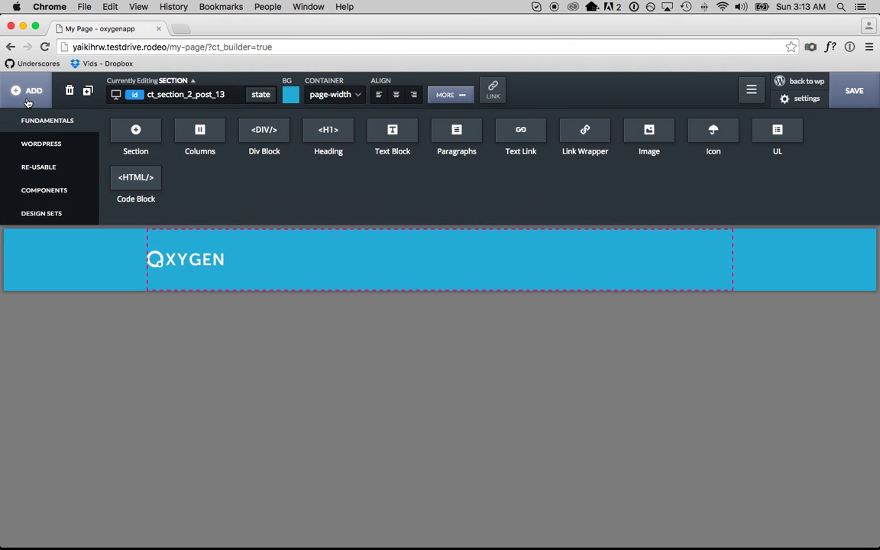
pyautogui.click(280, 134)
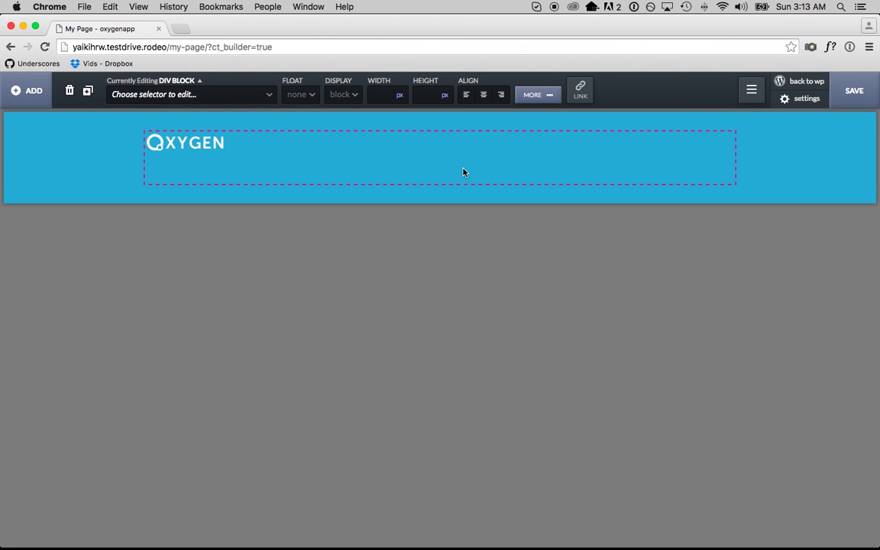
pyautogui.click(548, 102)
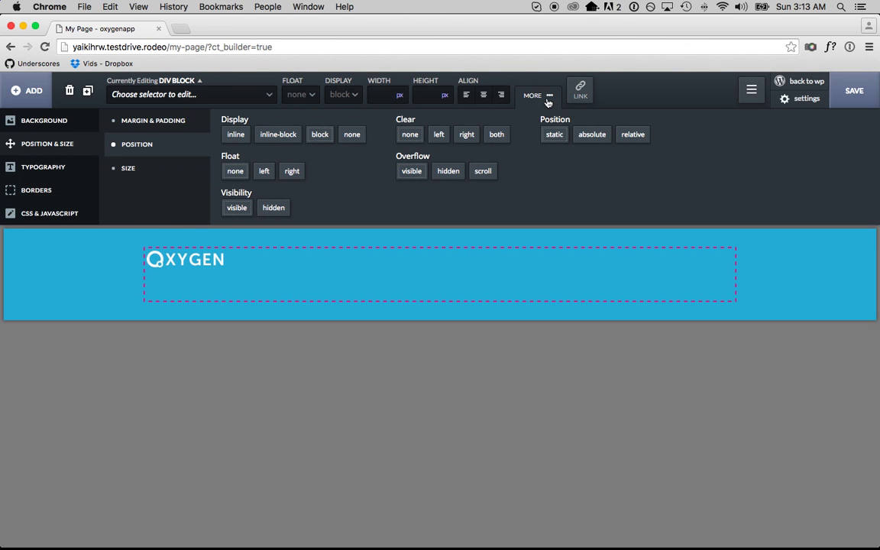
pyautogui.click(293, 172)
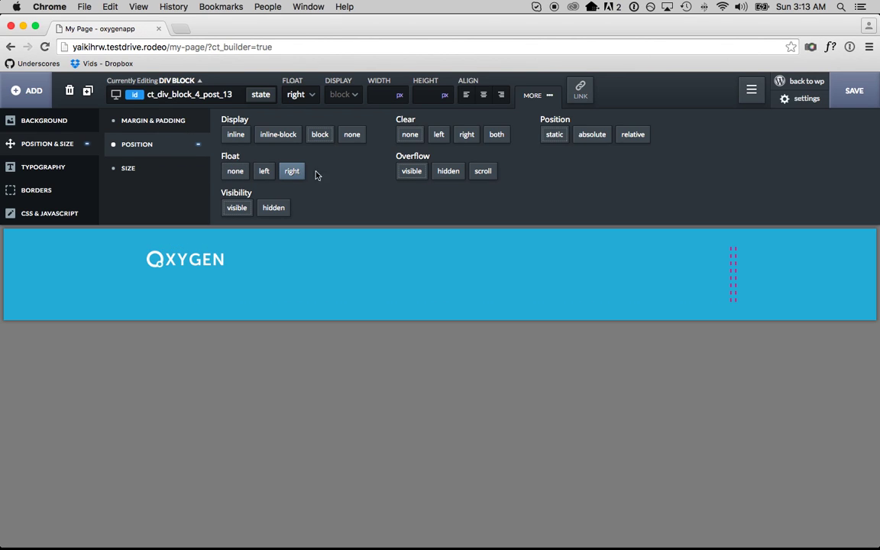
# - Add a text link inside the right-floated div block and color it white, rgba(255,255,255,1.0)
pyautogui.click(27, 90)
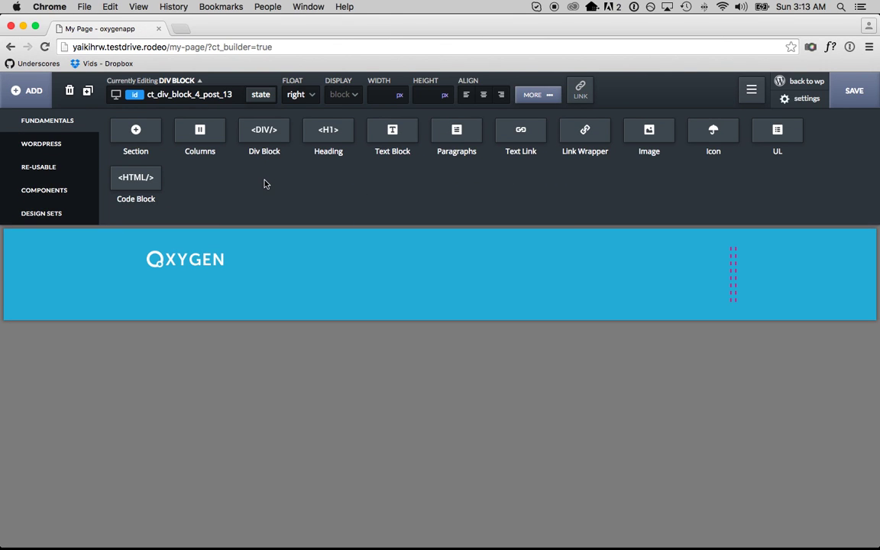
pyautogui.click(521, 133)
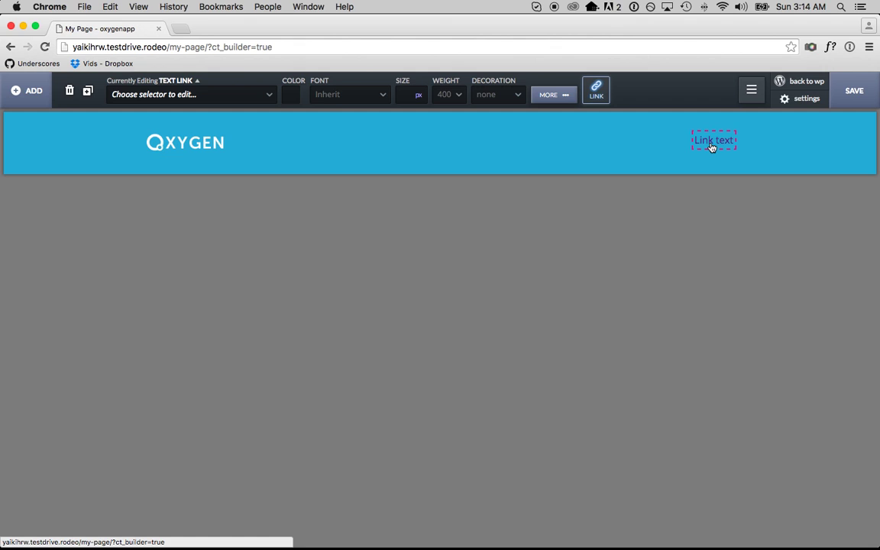
pyautogui.click(292, 95)
pyautogui.click(289, 133)
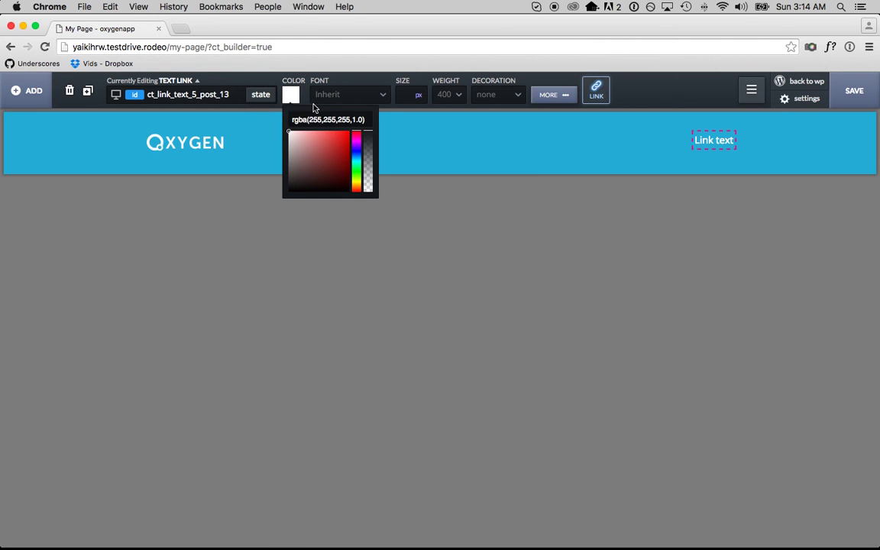
# - Clear the text link's own white color and add the class main_menu_link to it
pyautogui.tripleClick(314, 119)
pyautogui.press('BackSpace')
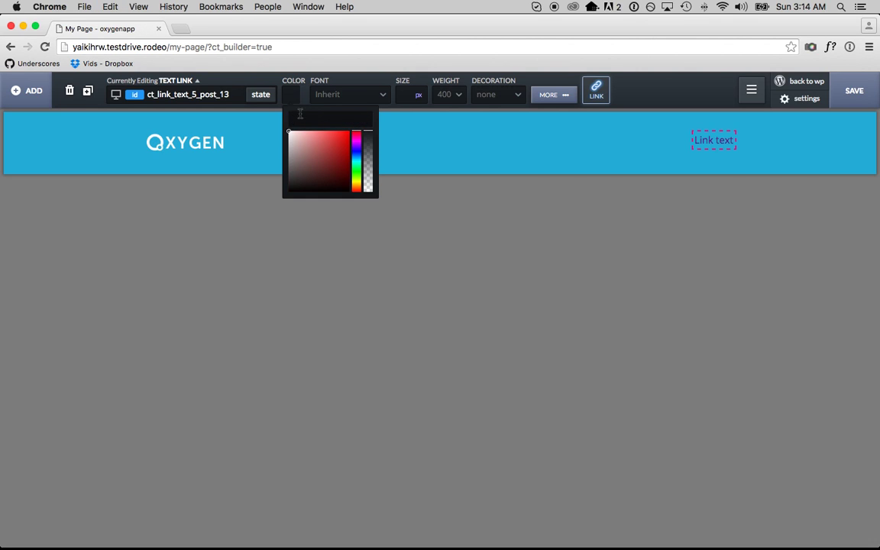
pyautogui.click(197, 94)
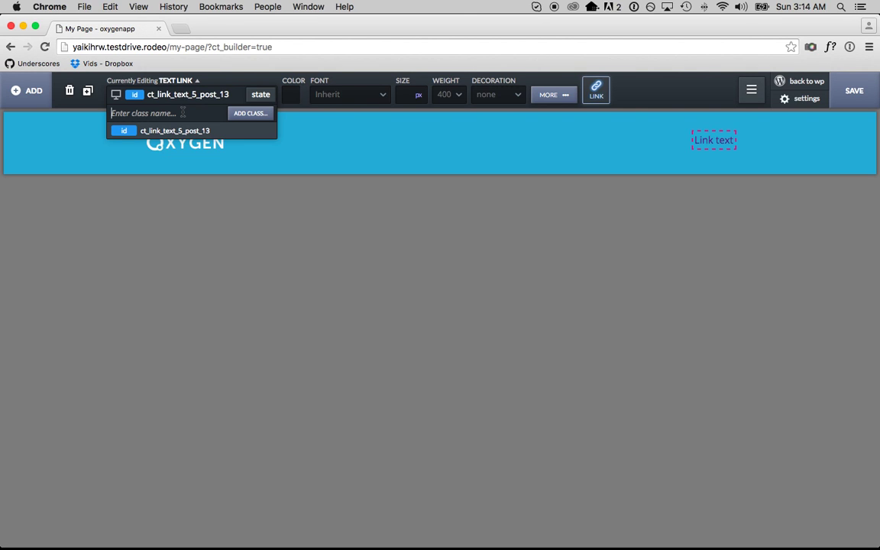
pyautogui.write('main_menu_link')
pyautogui.click(243, 113)
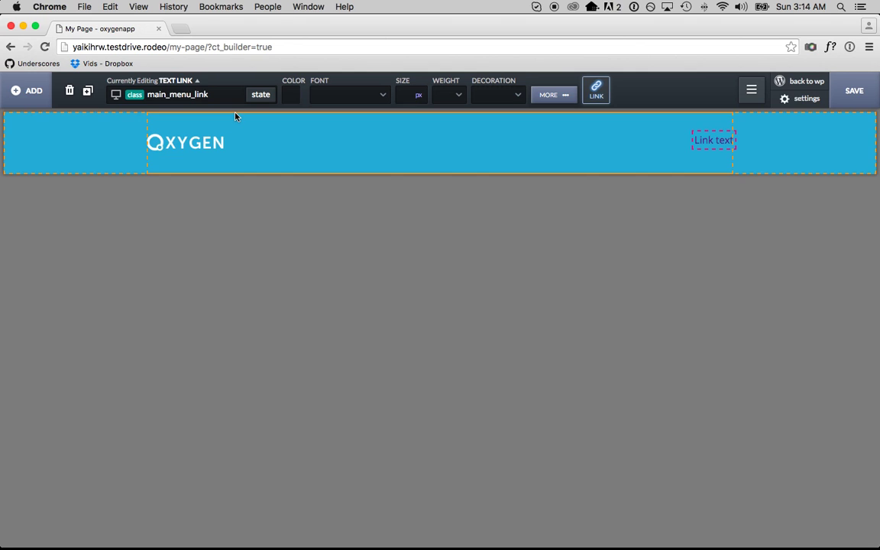
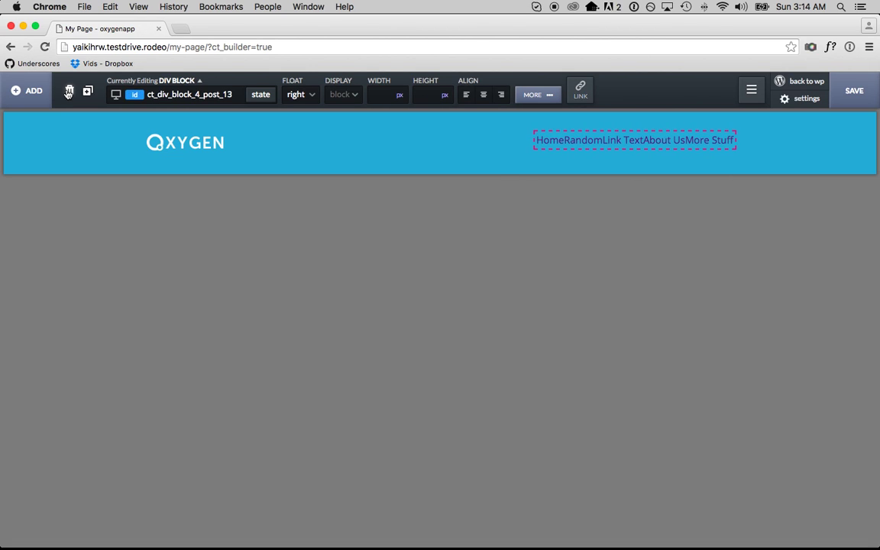
# - Set the color of the main_menu_link class to white, rgba(255,255,255,1.0), via the Home link
pyautogui.click(550, 145)
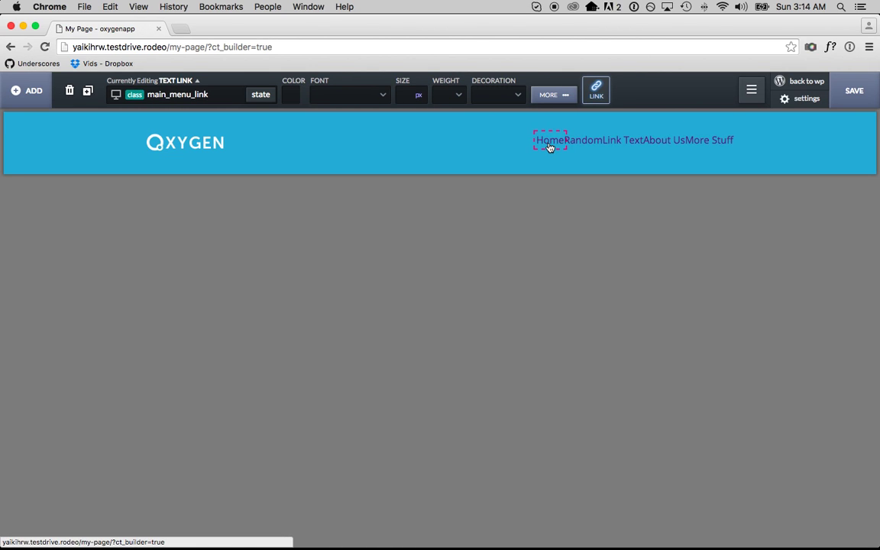
pyautogui.click(187, 94)
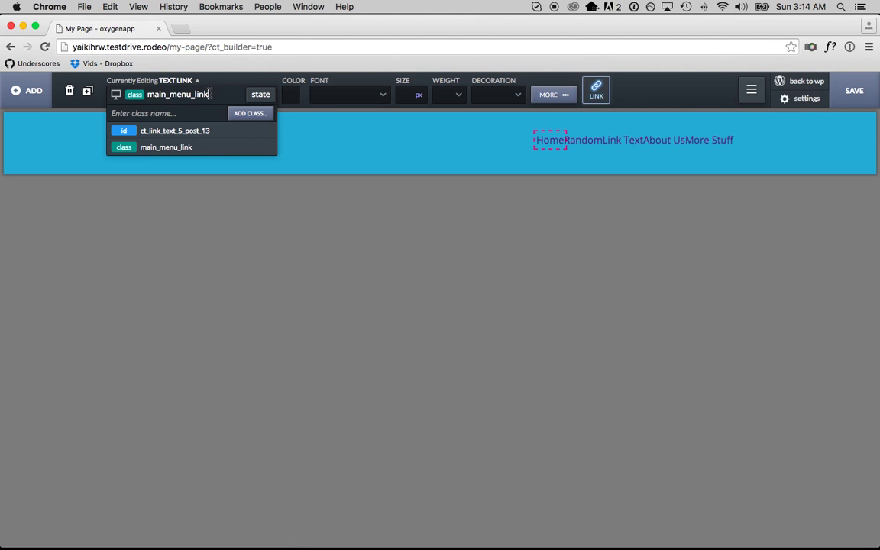
pyautogui.click(191, 147)
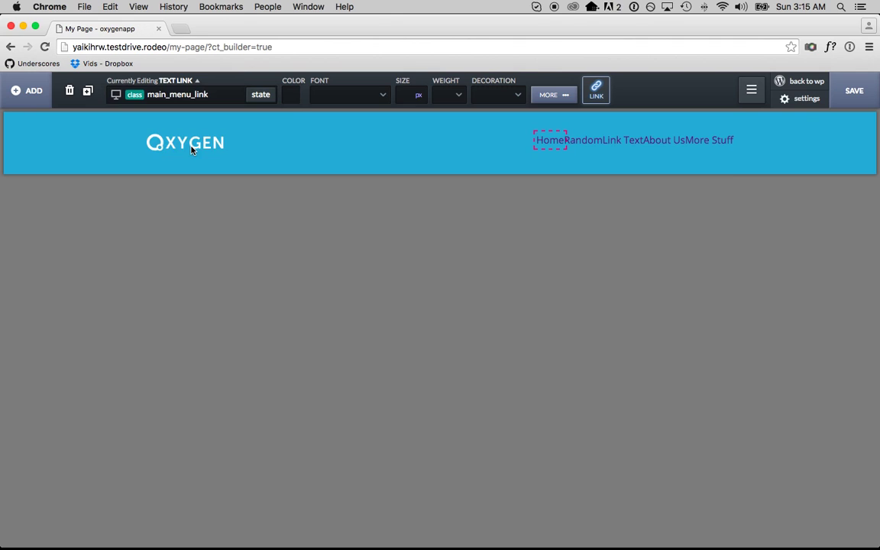
pyautogui.click(294, 95)
pyautogui.click(289, 132)
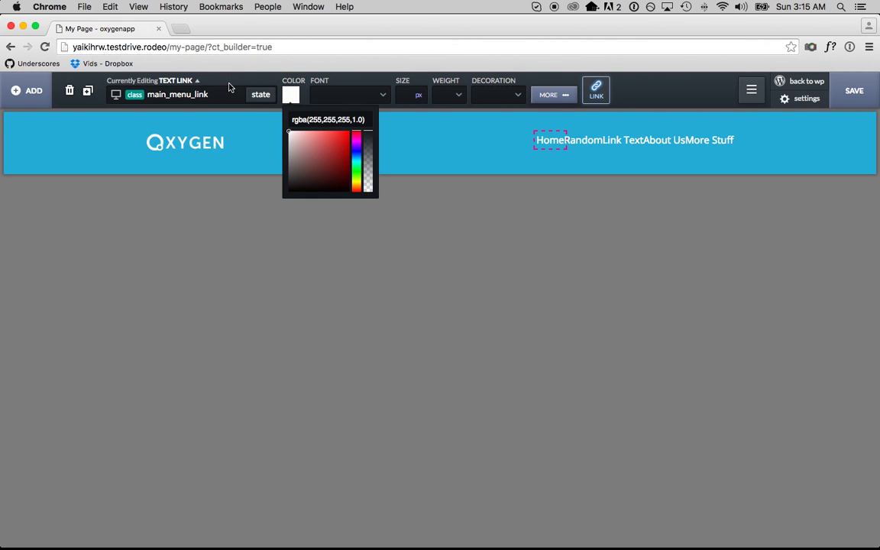
pyautogui.click(278, 77)
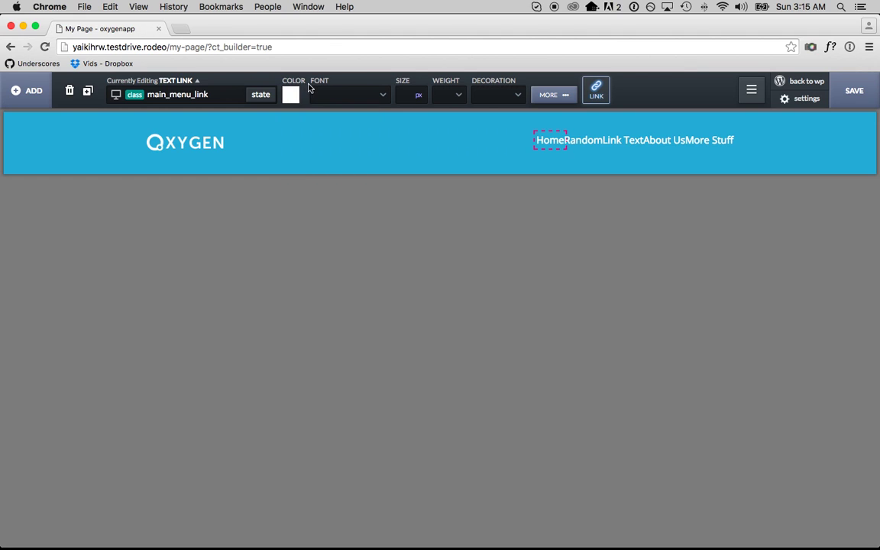
# - Set the font size of the main_menu_link class to 14 px
pyautogui.click(552, 96)
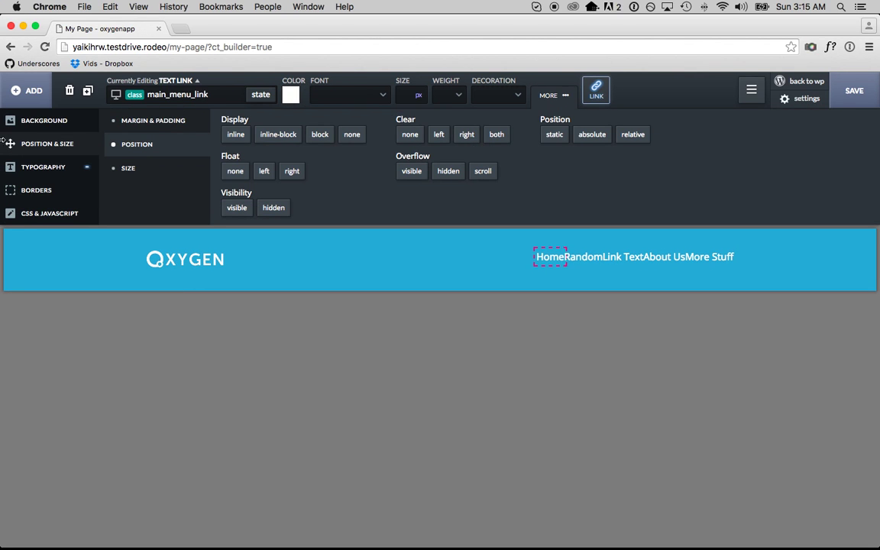
pyautogui.click(44, 167)
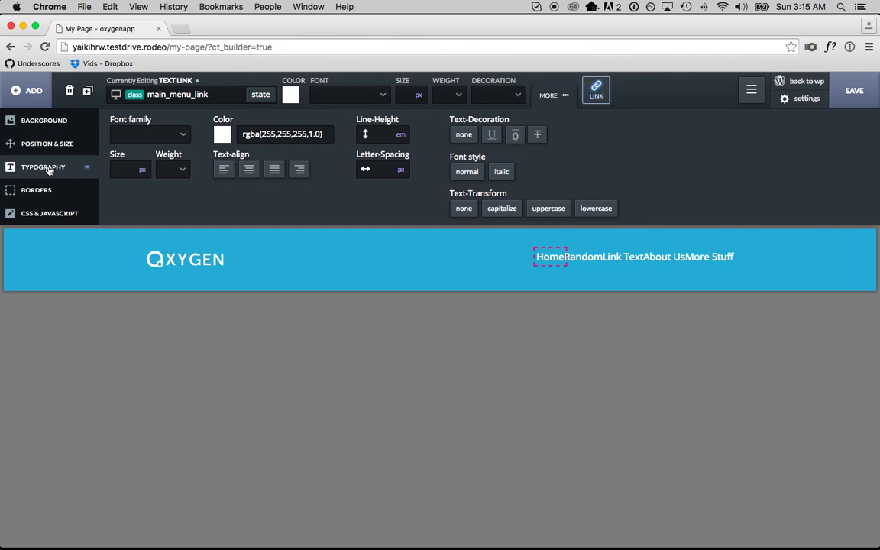
pyautogui.click(124, 167)
pyautogui.write('16')
pyautogui.press('Down')
pyautogui.press('Down')
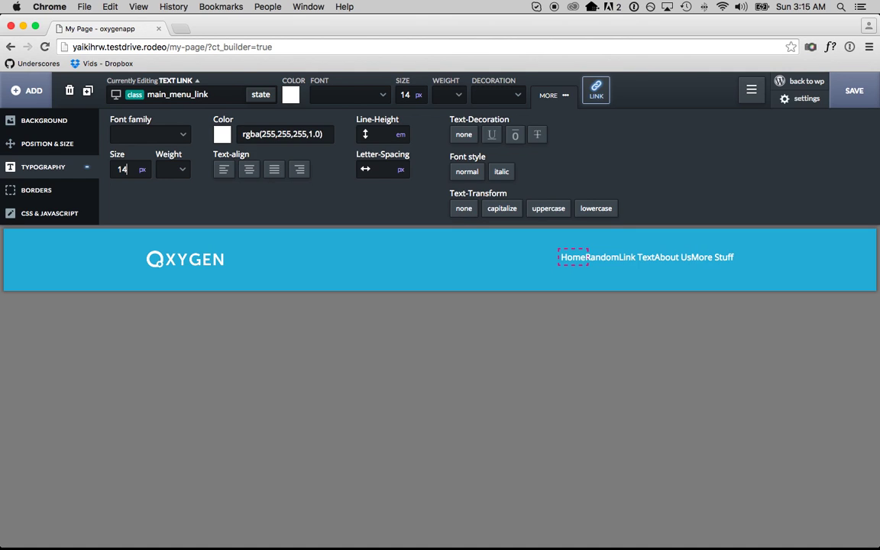
# - Set the main_menu_link class's font weight to 600 and its letter spacing to 0.5 px
pyautogui.click(174, 170)
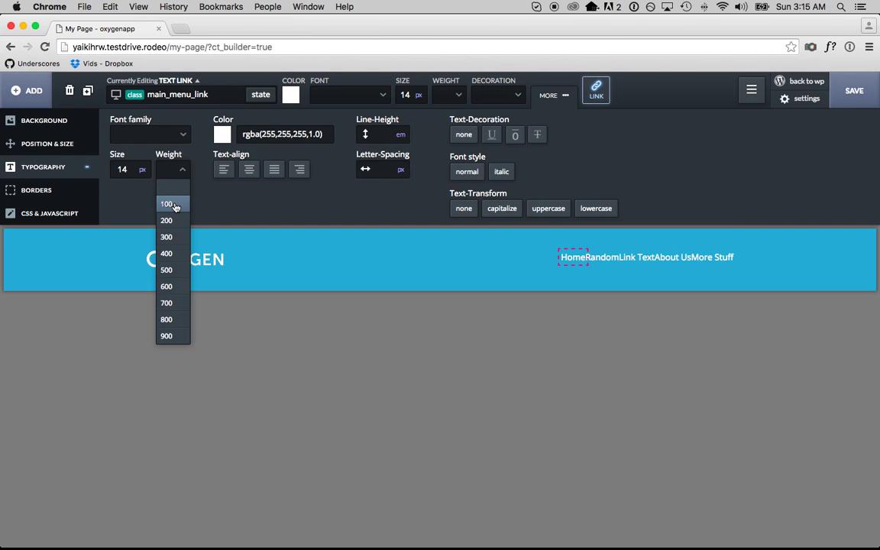
pyautogui.click(174, 203)
pyautogui.click(176, 175)
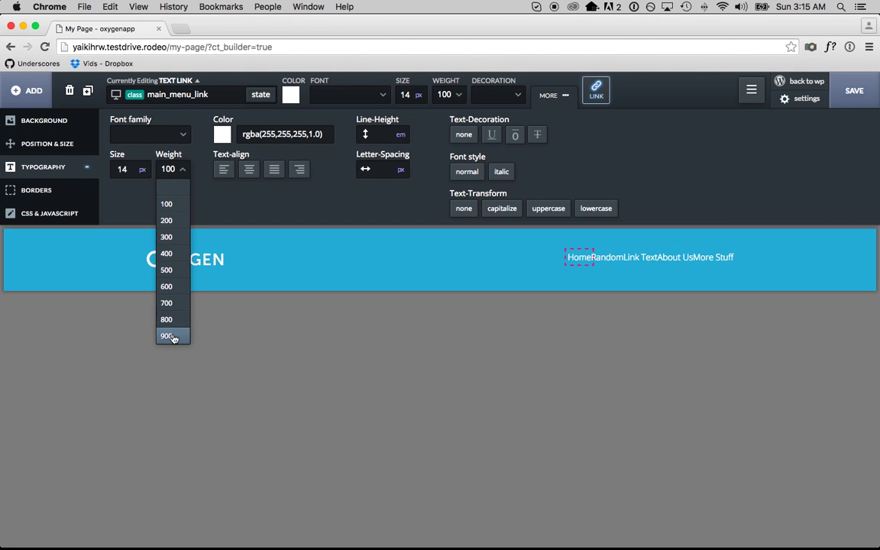
pyautogui.click(163, 303)
pyautogui.click(176, 176)
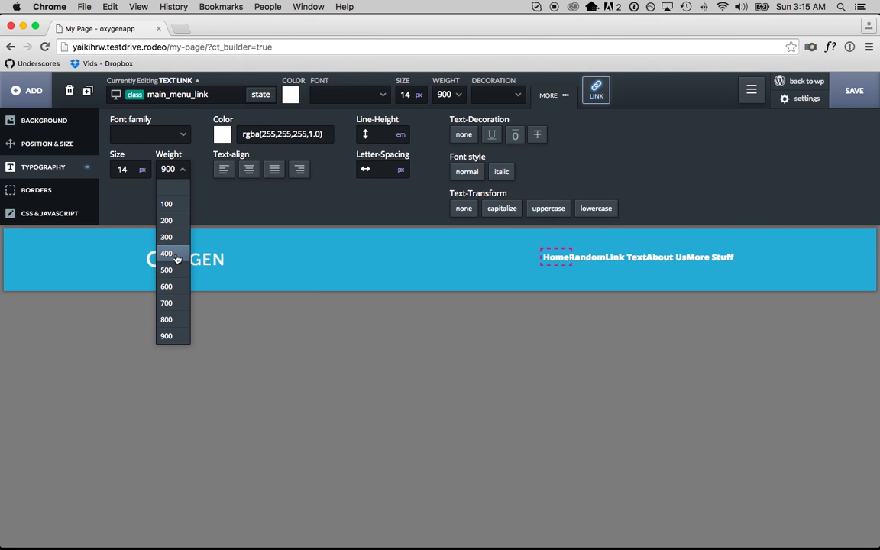
pyautogui.click(175, 287)
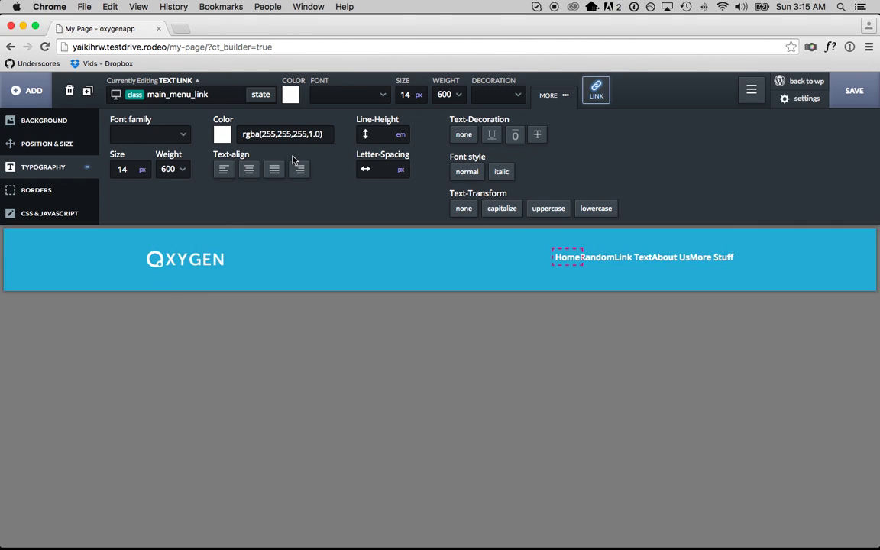
pyautogui.click(390, 168)
pyautogui.write('0.5')
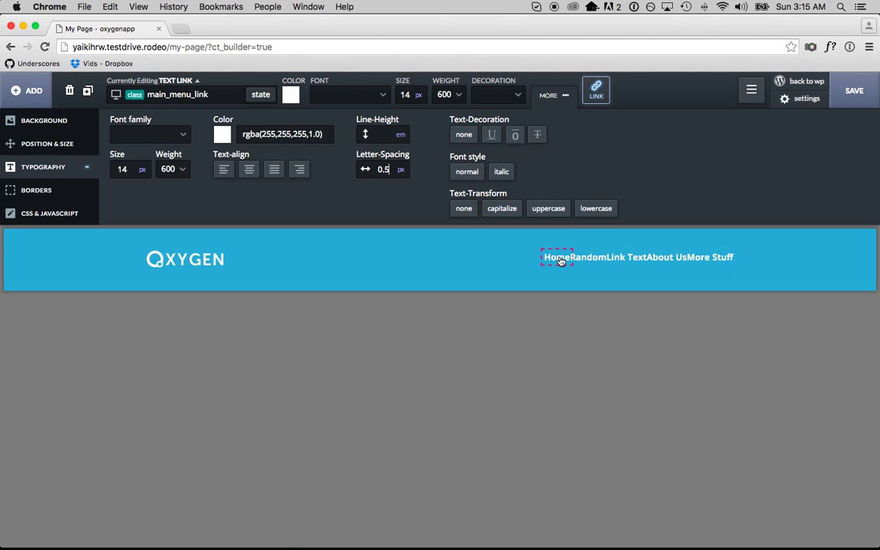
# - Set the left margin of the main_menu_link class to 36 px
pyautogui.click(33, 152)
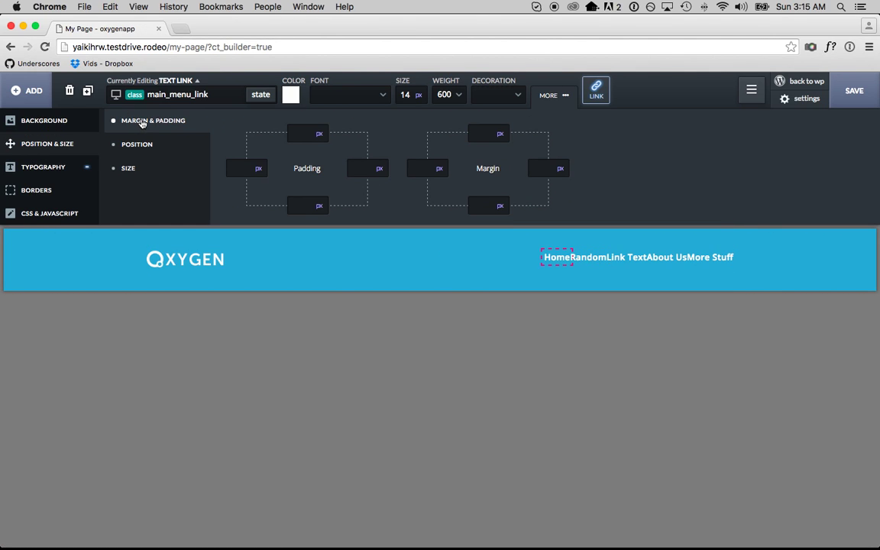
pyautogui.click(421, 167)
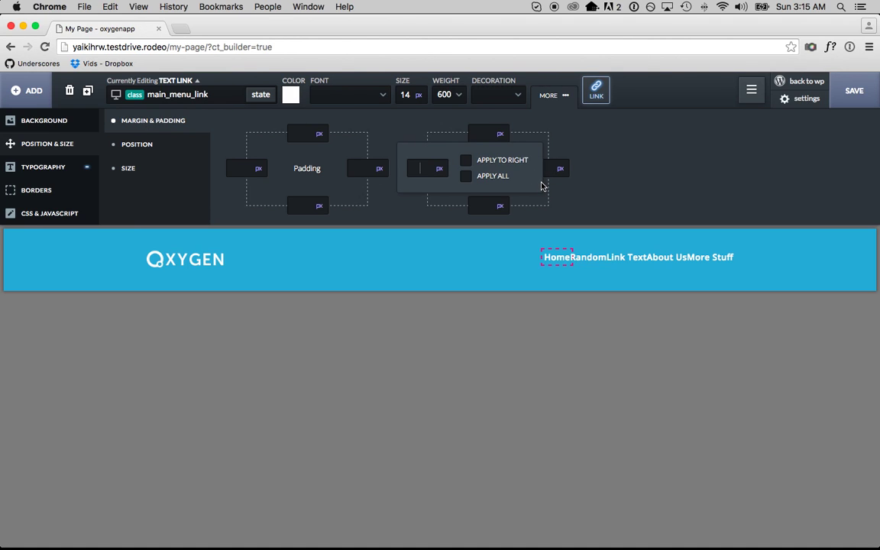
pyautogui.write('30')
pyautogui.press('Up')
pyautogui.press('Up')
pyautogui.press('Up')
pyautogui.press('Up')
pyautogui.press('Up')
pyautogui.press('Up')
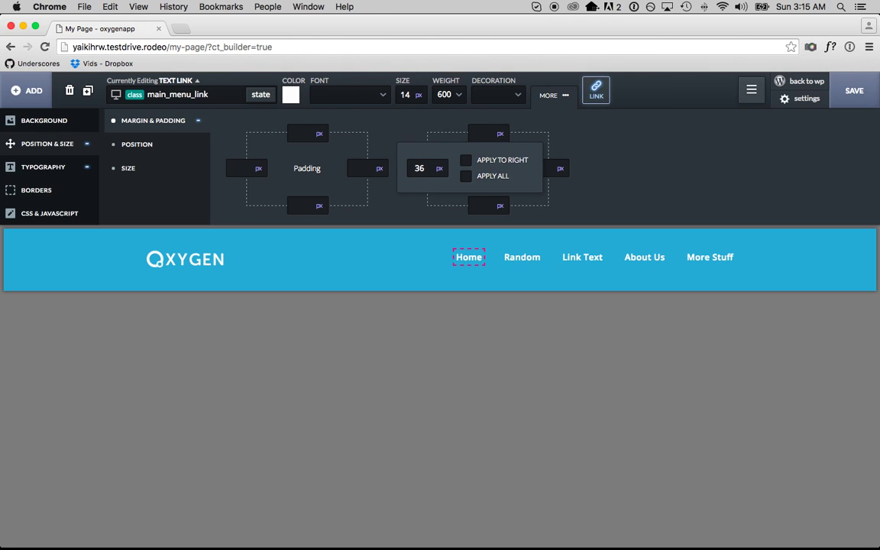
# - Set the top margin of the div block around the navigation links to 4 px and save the page
pyautogui.click(551, 261)
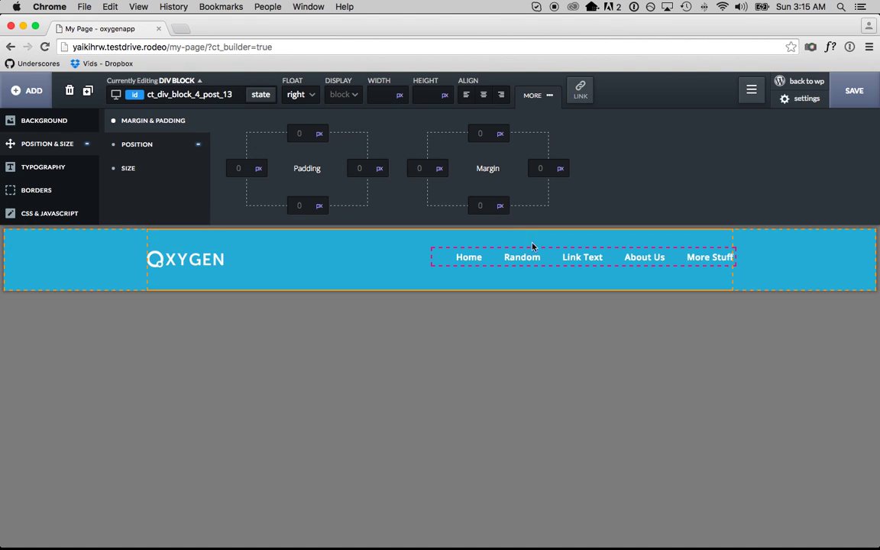
pyautogui.click(474, 134)
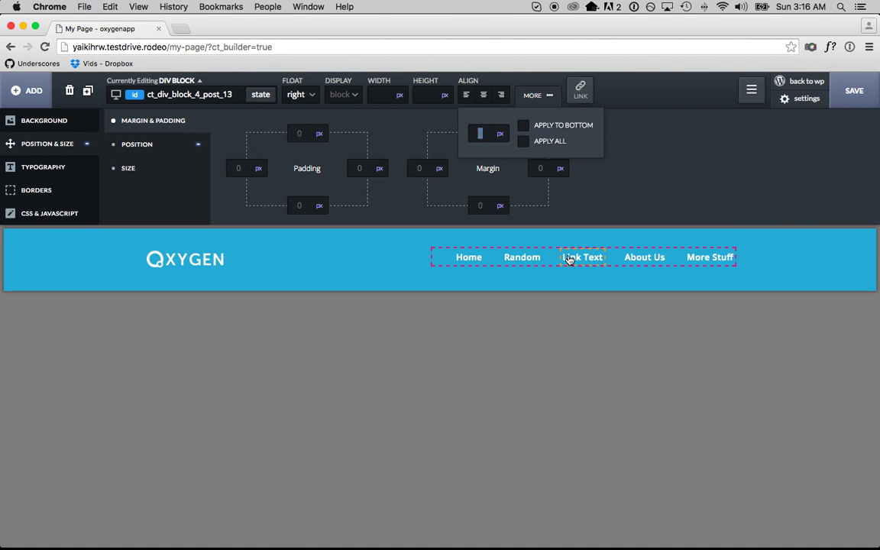
pyautogui.write('2')
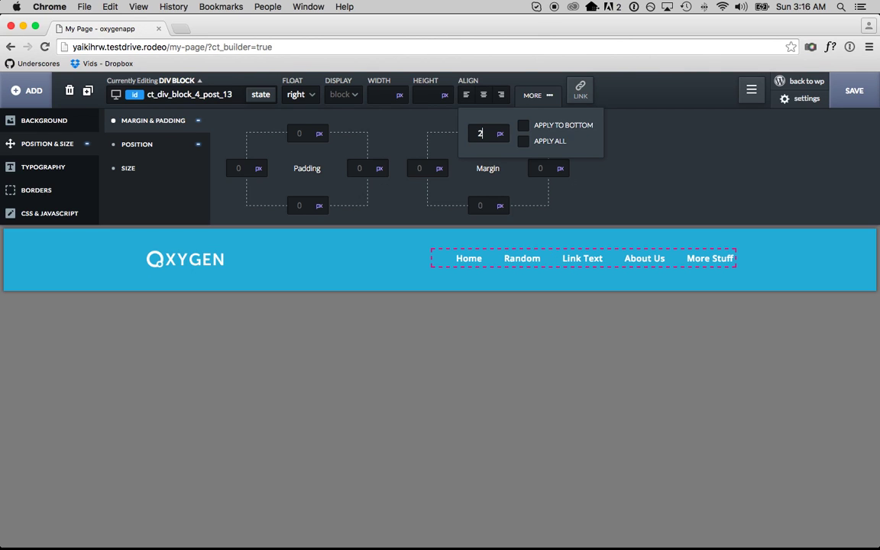
pyautogui.press('Up')
pyautogui.press('Up')
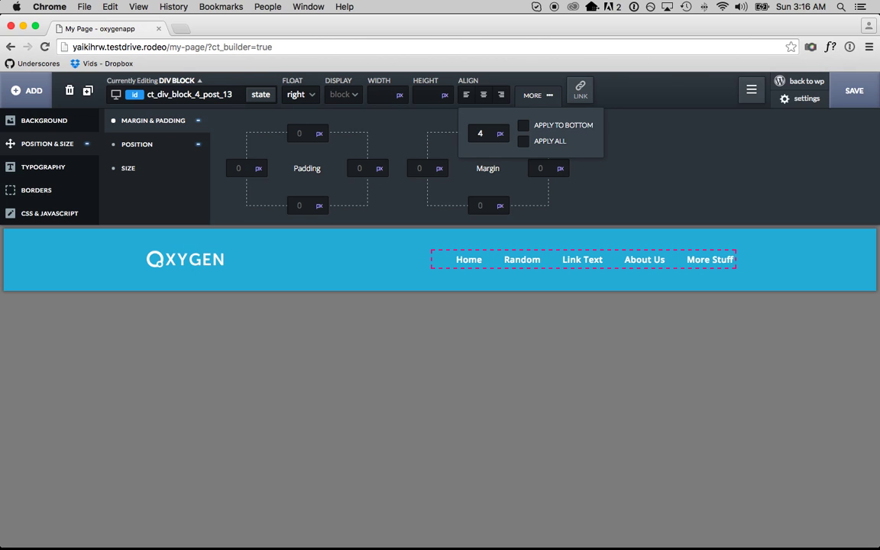
pyautogui.click(557, 281)
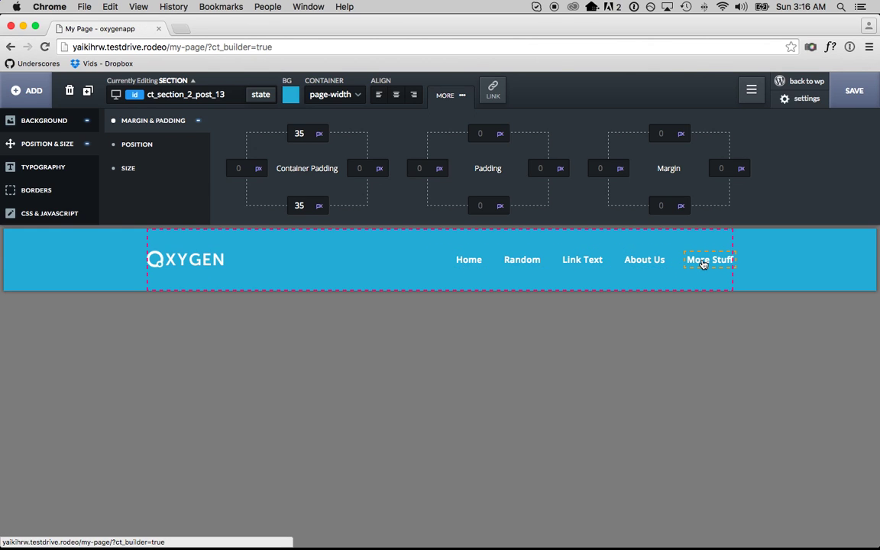
pyautogui.click(862, 87)
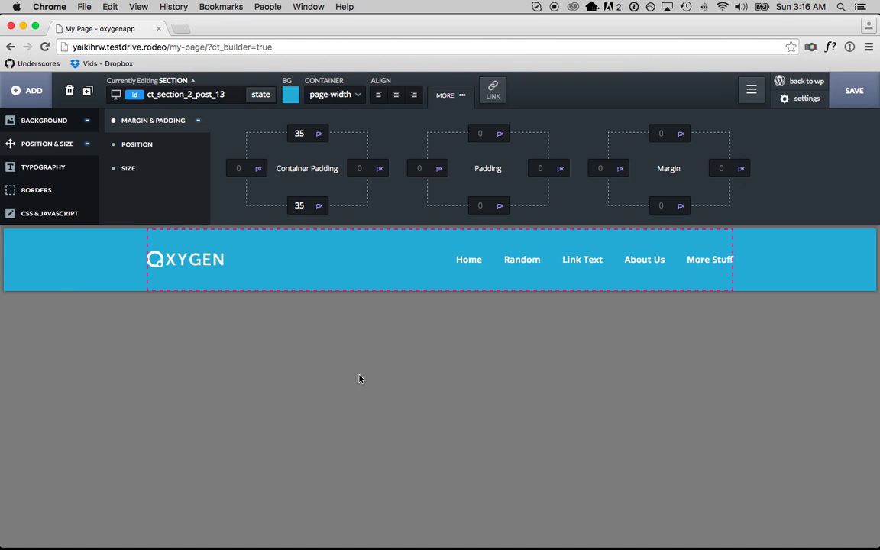
# - Add a new section below the blue header and insert a heading inside it
pyautogui.click(31, 92)
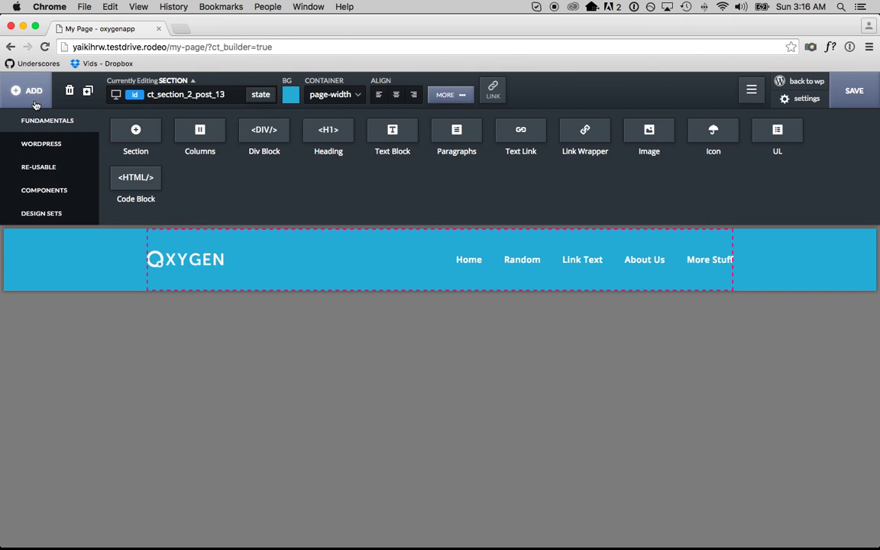
pyautogui.click(130, 134)
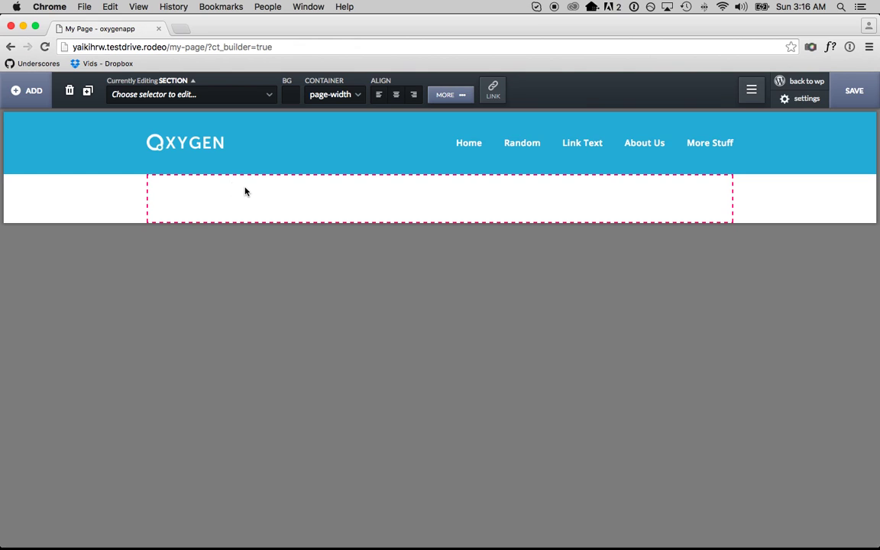
pyautogui.click(49, 136)
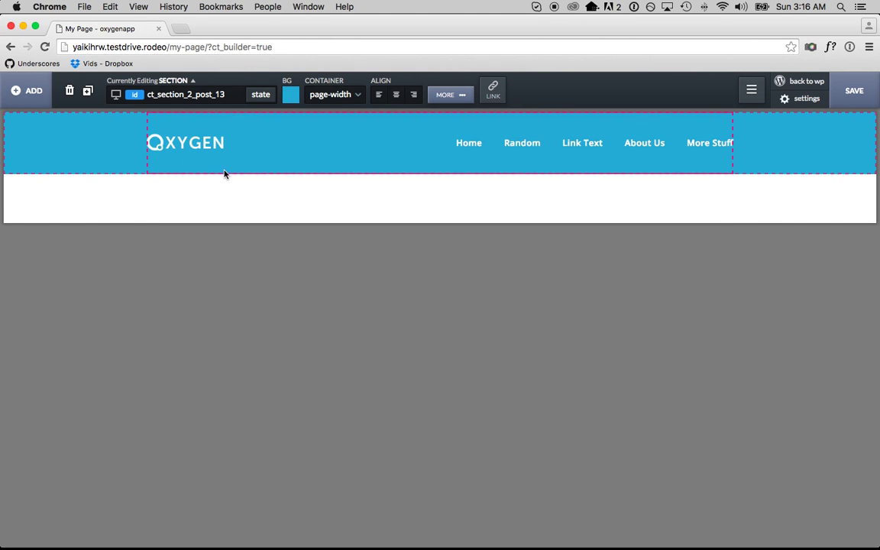
pyautogui.click(240, 200)
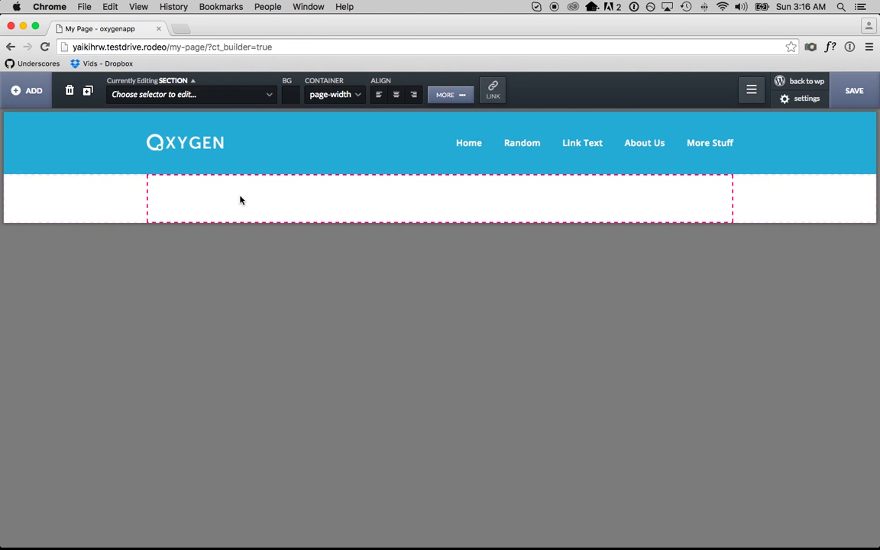
pyautogui.click(31, 91)
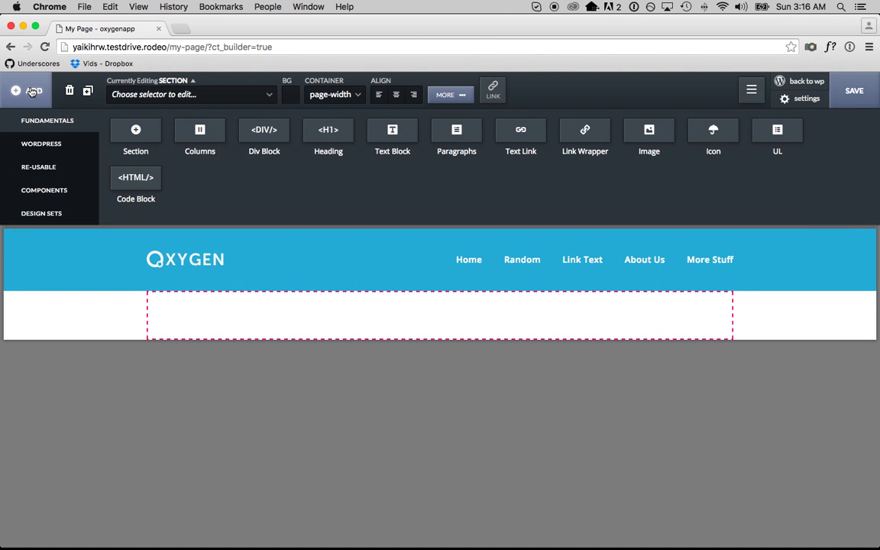
pyautogui.click(329, 142)
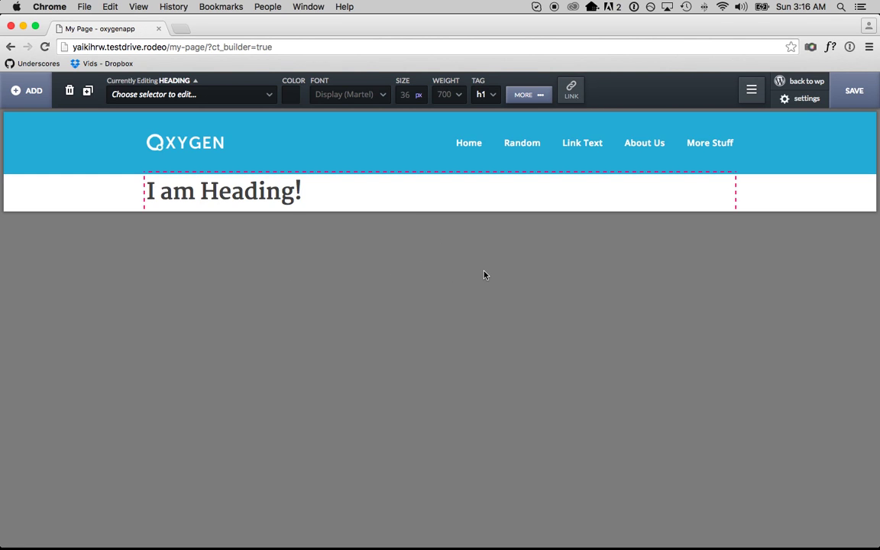
# - Set the top container padding of the section around the heading to 75 px
pyautogui.click(69, 197)
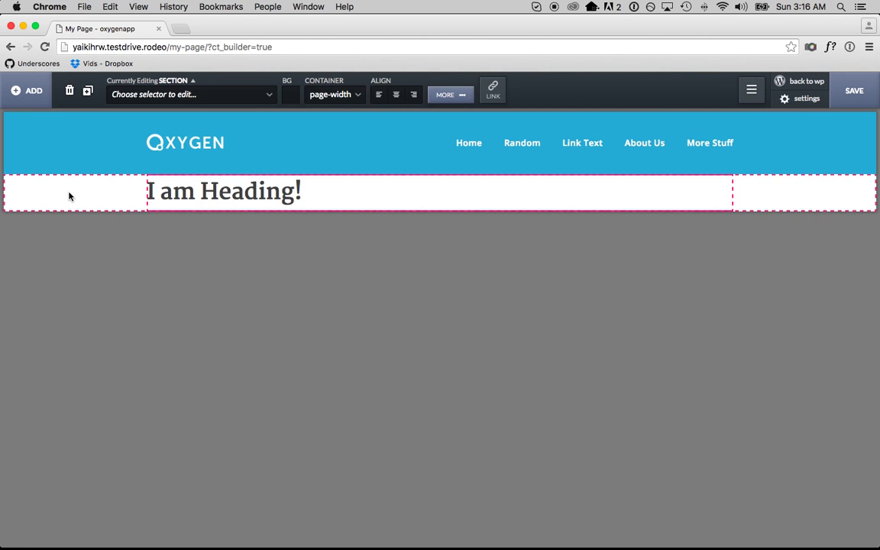
pyautogui.click(441, 97)
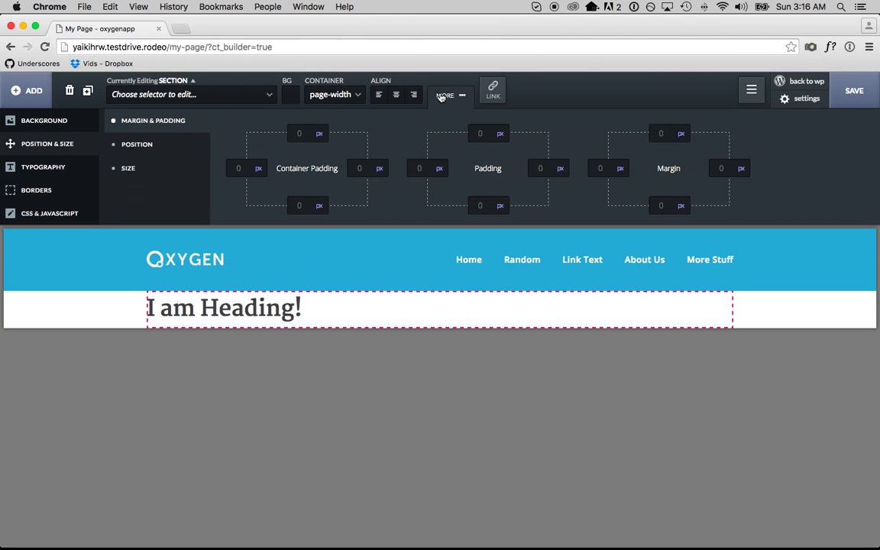
pyautogui.click(299, 133)
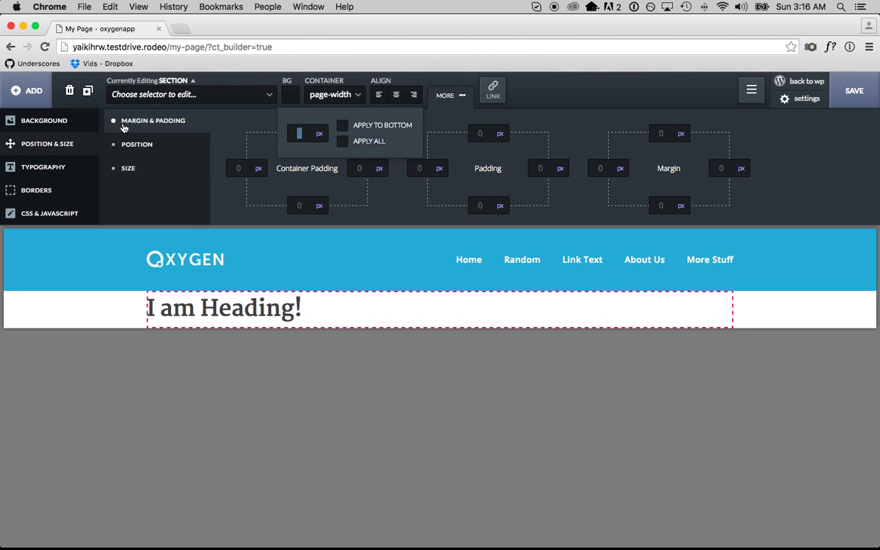
pyautogui.write('50')
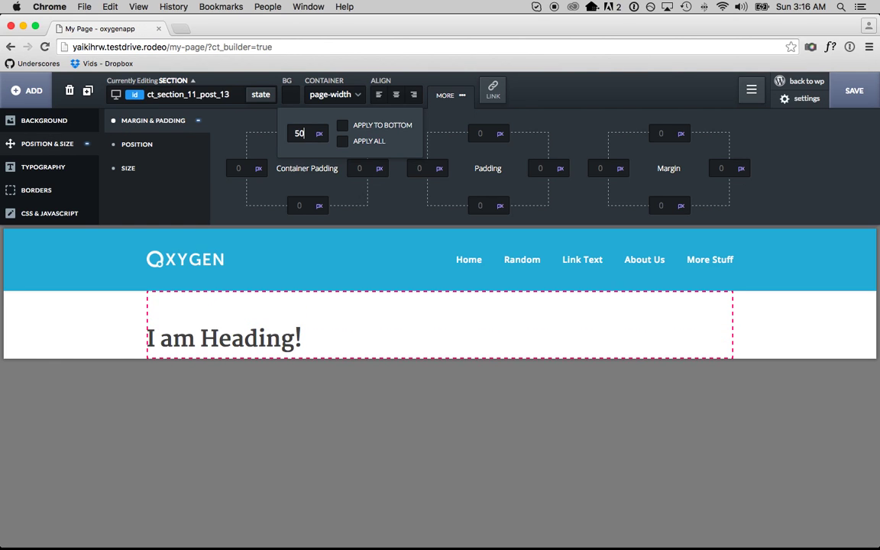
pyautogui.press('super+a')
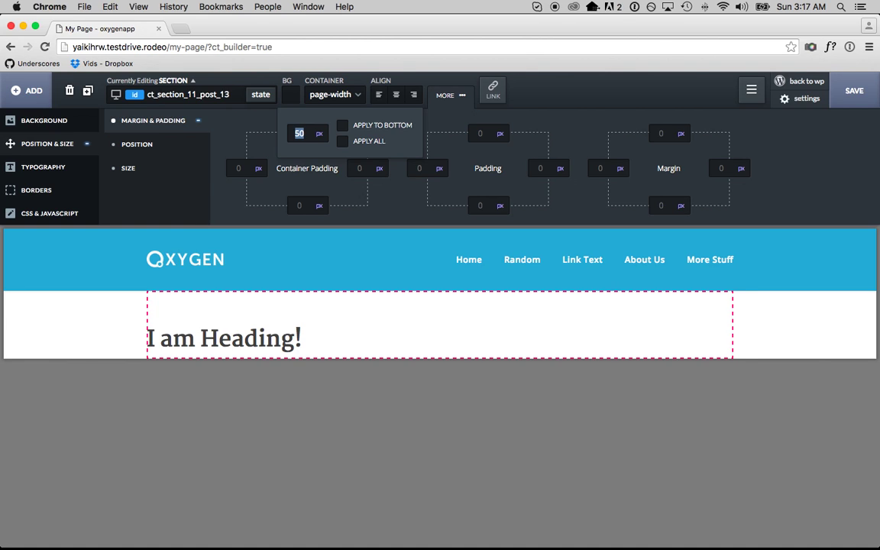
pyautogui.write('75')
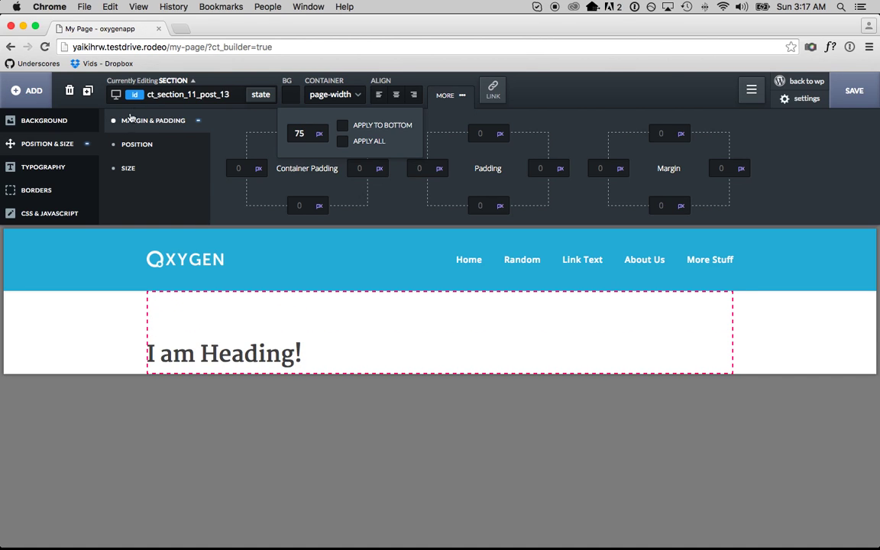
# - Align the contents of the heading section to the center
pyautogui.click(86, 175)
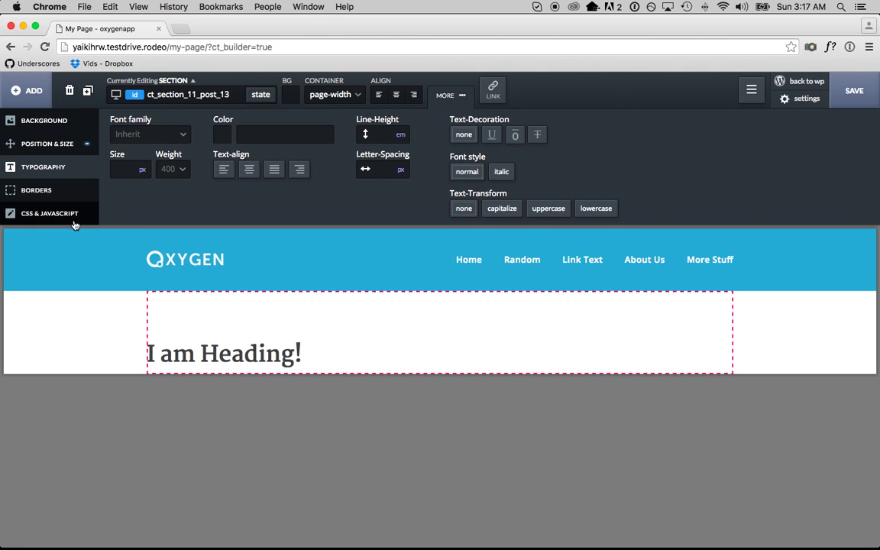
pyautogui.click(450, 96)
pyautogui.click(451, 96)
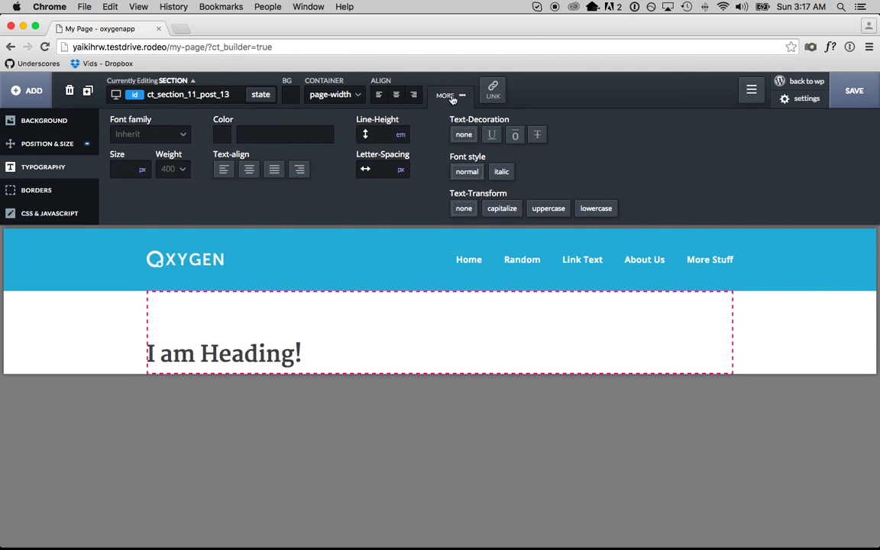
pyautogui.click(395, 96)
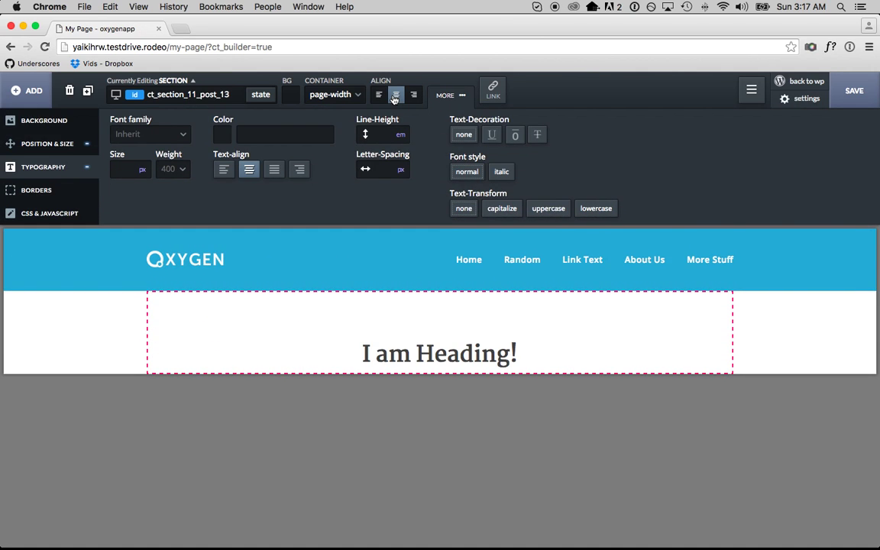
# - Replace the heading's text with "Welcome to the Oxygen website!"
pyautogui.click(430, 352)
pyautogui.doubleClick(431, 352)
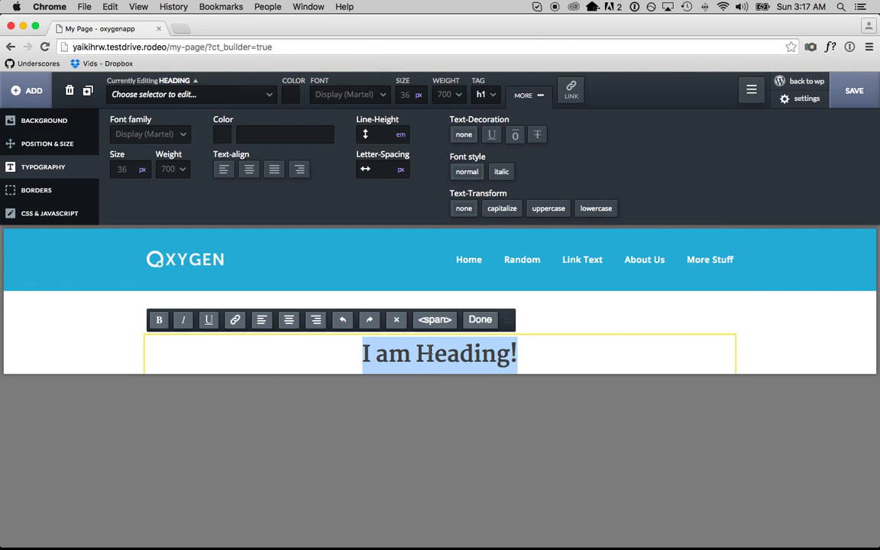
pyautogui.write('Welcome ')
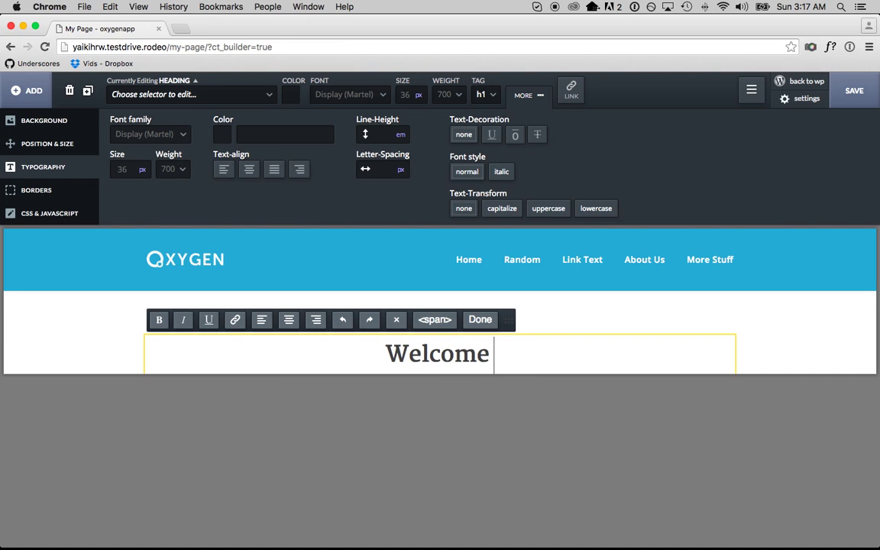
pyautogui.write('to')
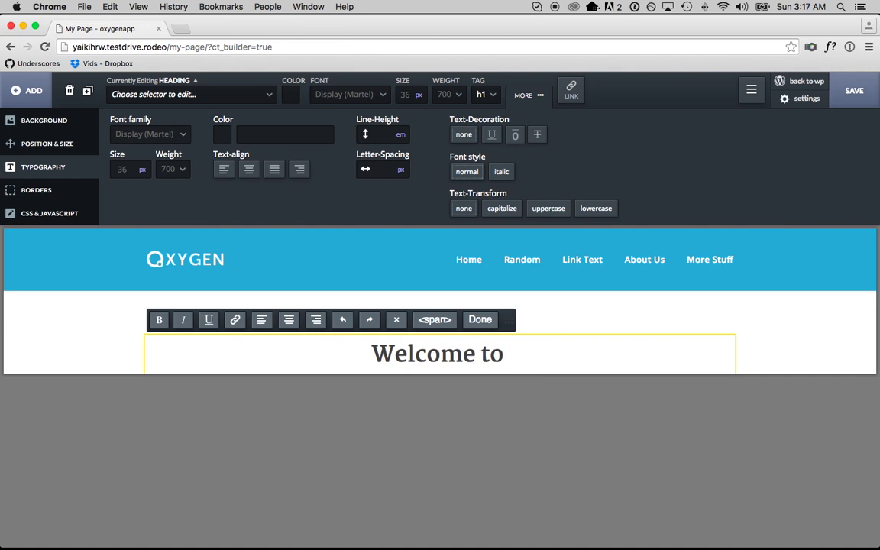
pyautogui.write(' the Oxygen website!')
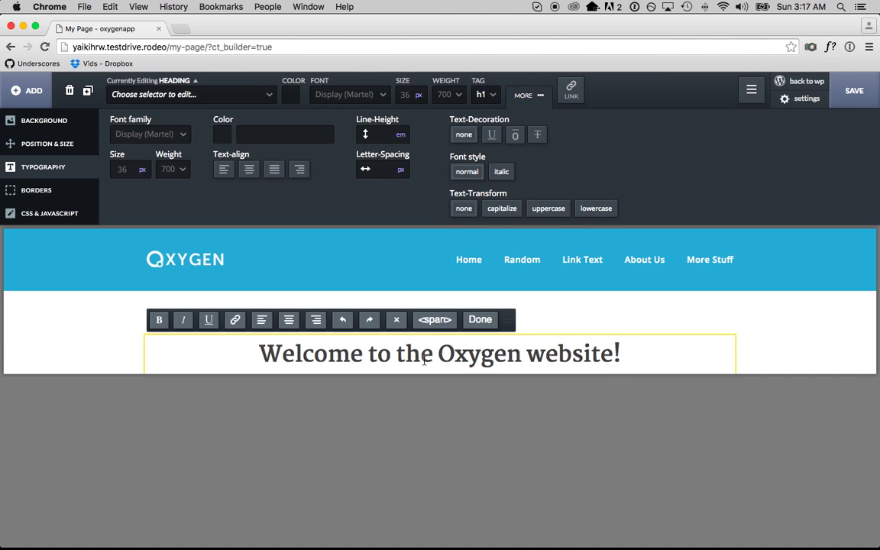
# - Add a second heading below the welcome heading and set its font size to 24 px
pyautogui.click(34, 84)
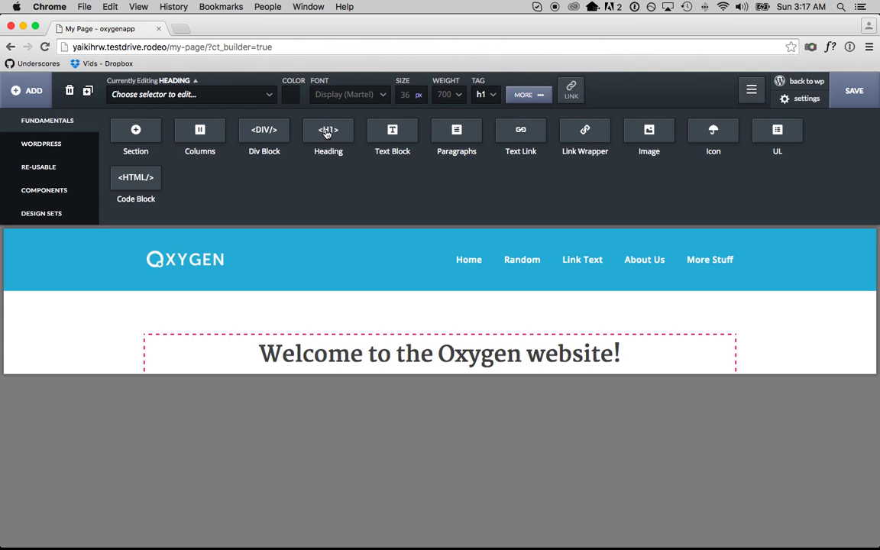
pyautogui.click(327, 132)
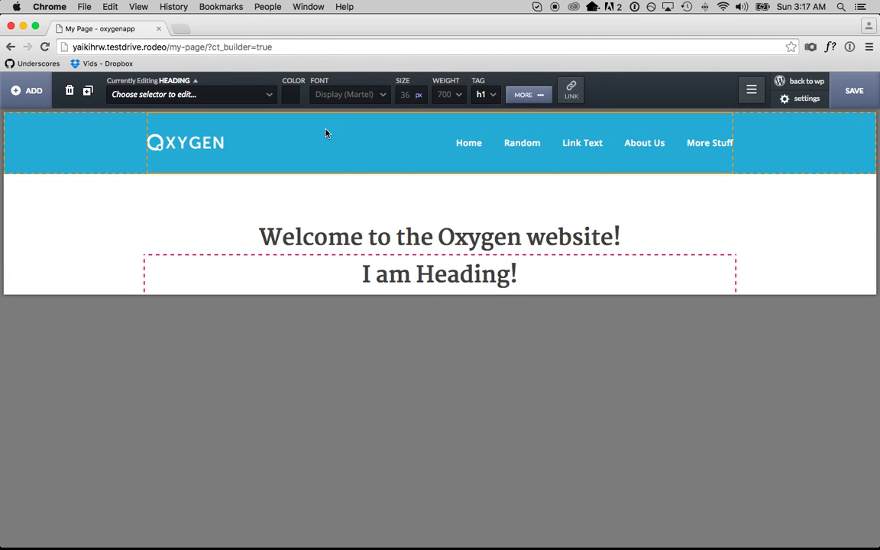
pyautogui.doubleClick(406, 94)
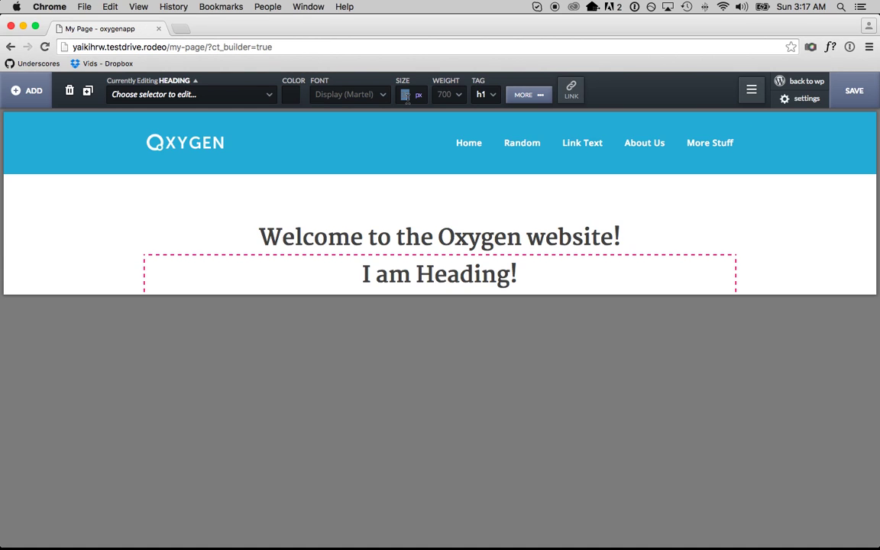
pyautogui.press('Down')
pyautogui.press('Down')
pyautogui.press('Down')
pyautogui.press('Down')
pyautogui.press('Down')
pyautogui.press('Down')
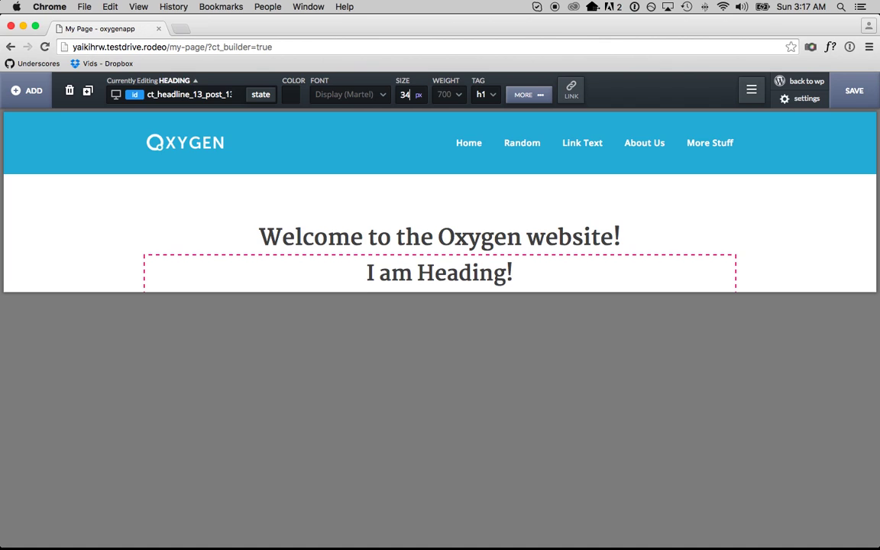
pyautogui.press('Down')
pyautogui.press('Down')
pyautogui.press('Down')
pyautogui.press('Down')
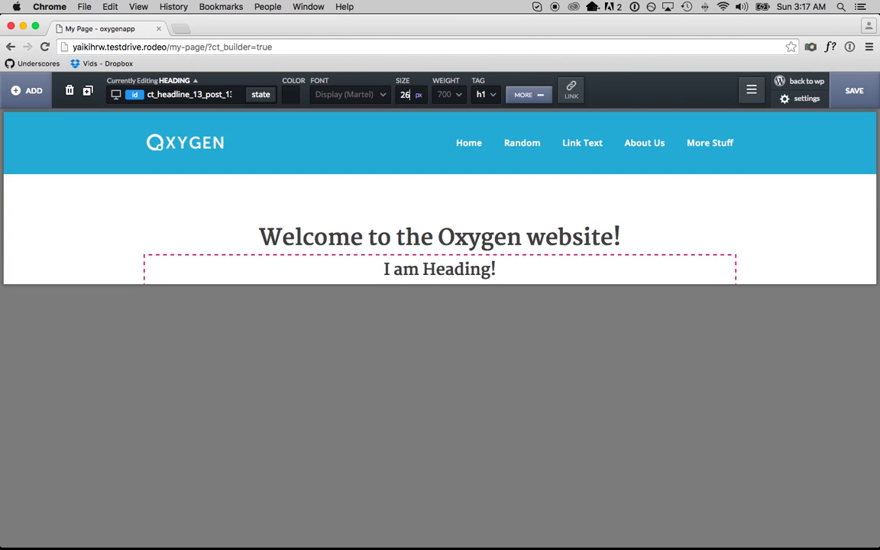
pyautogui.press('Down')
pyautogui.press('Down')
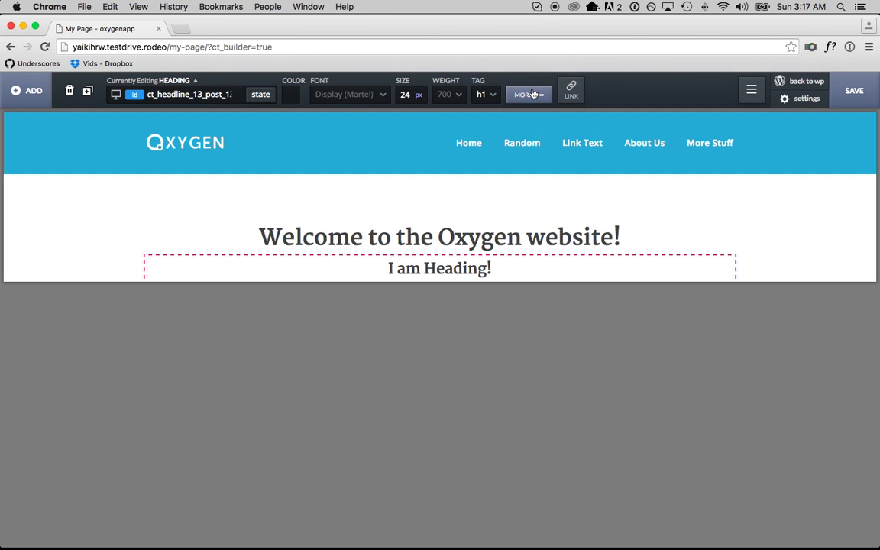
# - Set the second heading's text color to semi-transparent black, rgba(0,0,0,0.56)
pyautogui.click(533, 94)
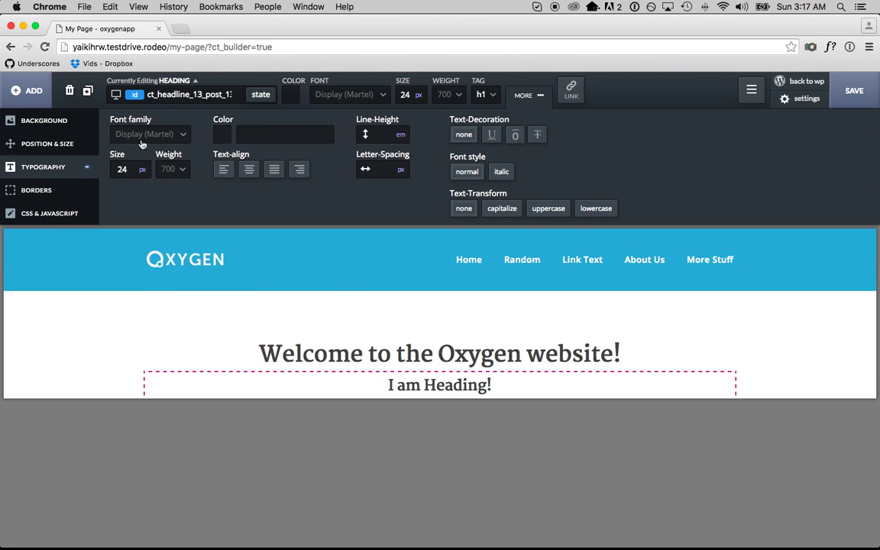
pyautogui.click(224, 139)
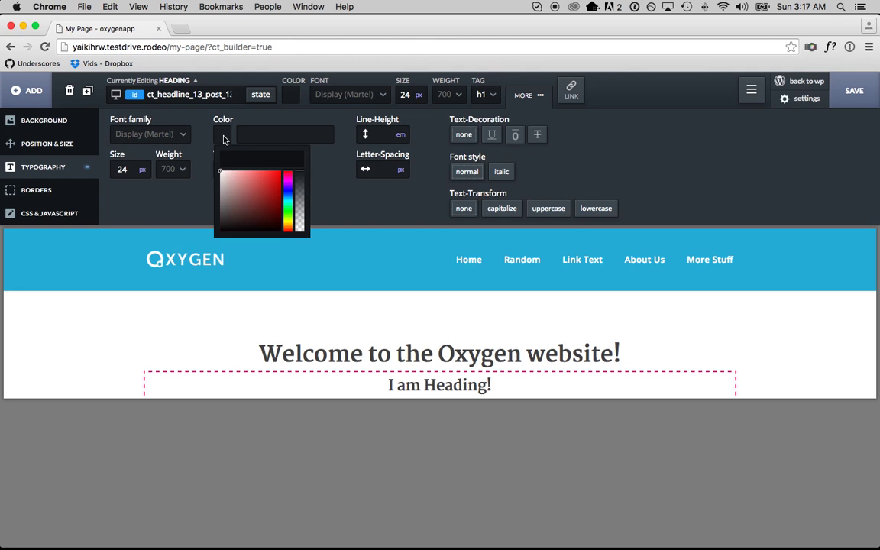
pyautogui.moveTo(229, 221); pyautogui.dragTo(172, 269)
pyautogui.moveTo(298, 168); pyautogui.dragTo(299, 196)
pyautogui.click(371, 195)
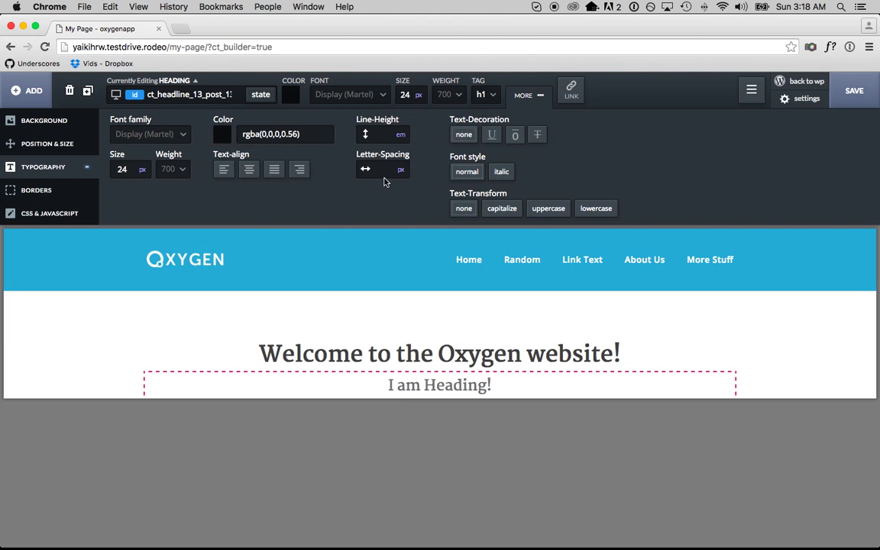
# - Set the second heading's letter spacing to 1 px and its font weight to 400
pyautogui.click(384, 169)
pyautogui.write('1')
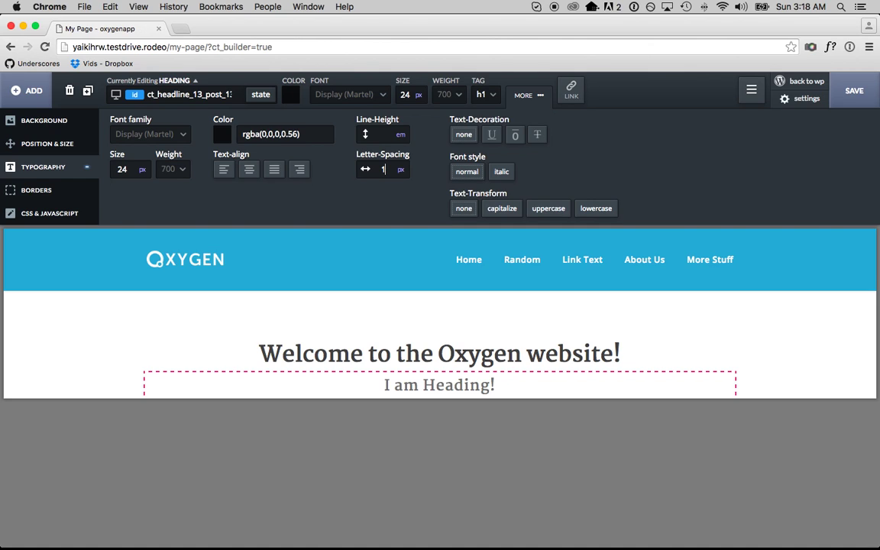
pyautogui.click(182, 171)
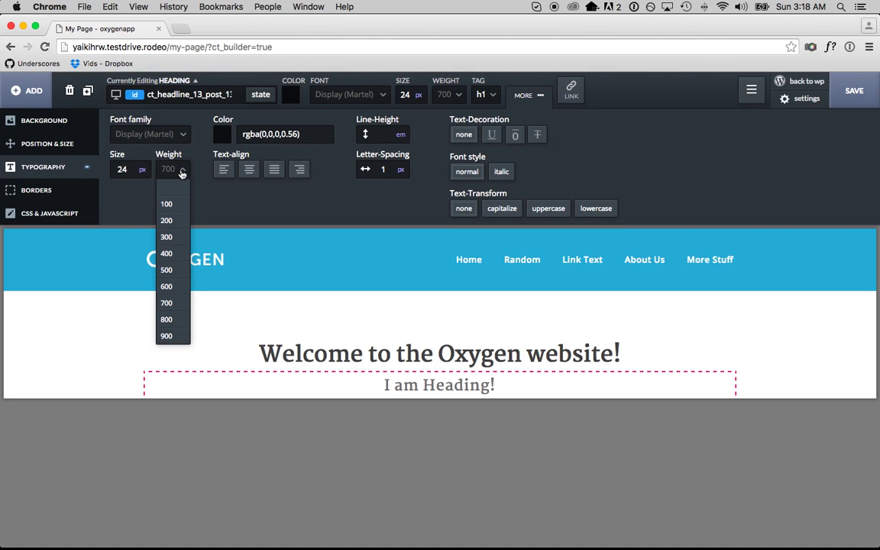
pyautogui.click(181, 253)
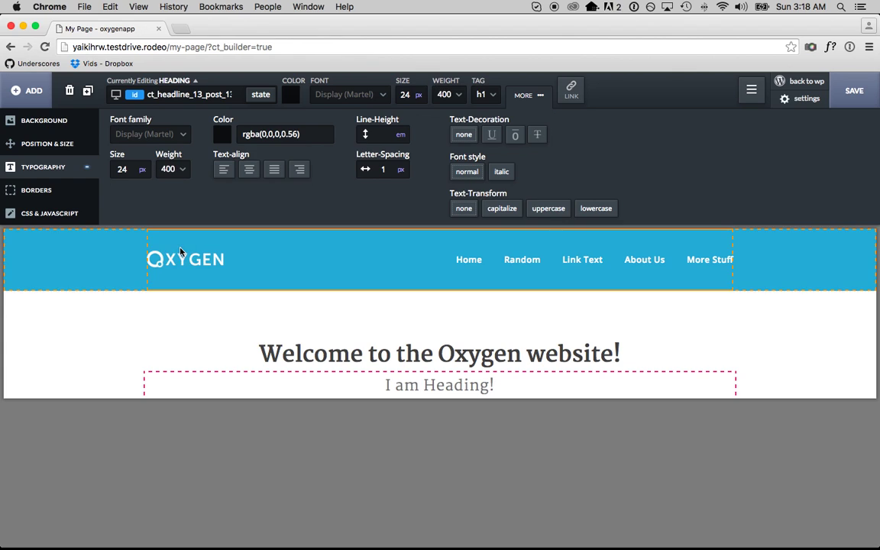
# - Replace the second heading's text with "This is my nice subheading describing more information." and finish the text editing
pyautogui.tripleClick(448, 383)
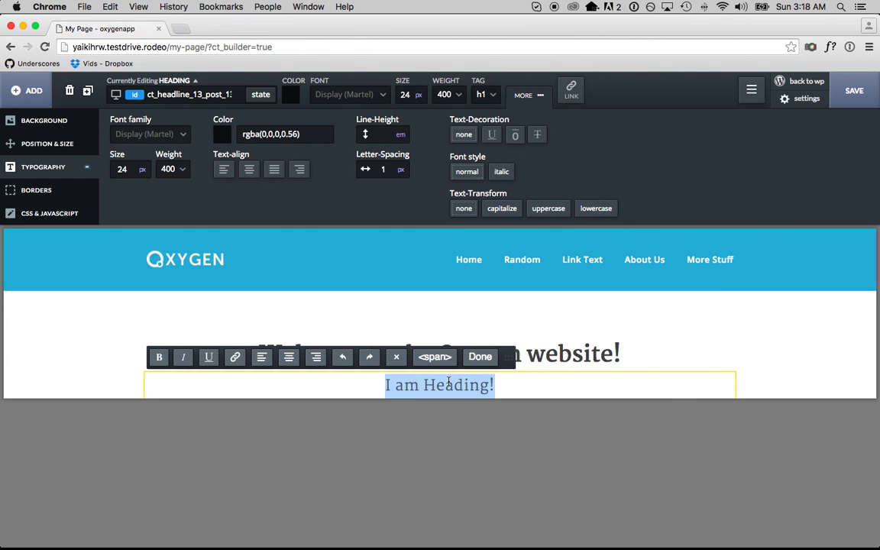
pyautogui.write('This is my nice')
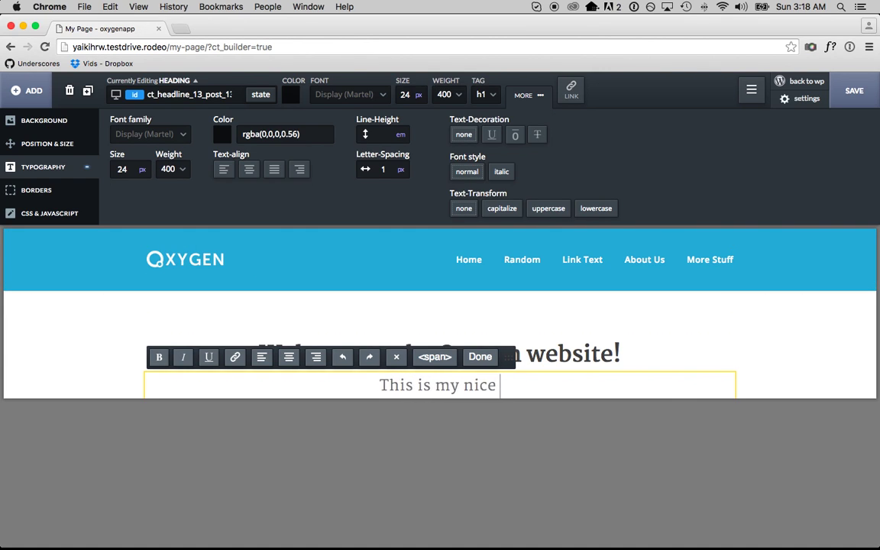
pyautogui.write(' subheading describin')
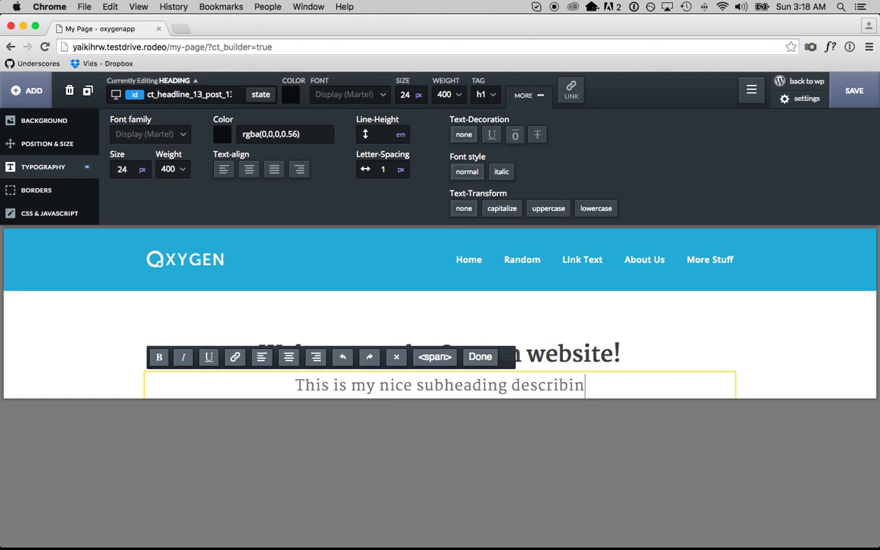
pyautogui.write('g more information.')
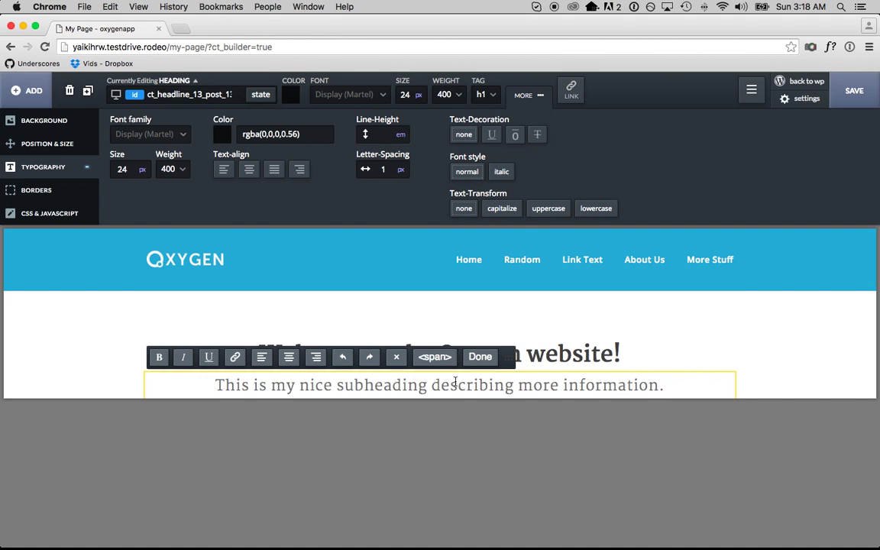
pyautogui.click(489, 320)
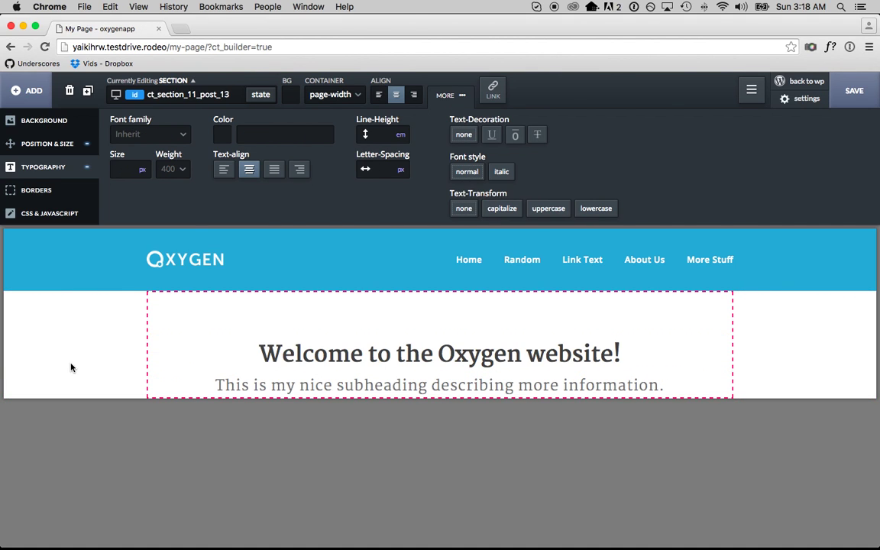
# - Open the YouTube video "Introducing Oxygen - Visual Website Design Software for WordPress" in a new browser tab
pyautogui.press('super+t')
pyautogui.write('youtube.com')
pyautogui.press('Down')
pyautogui.press('Down')
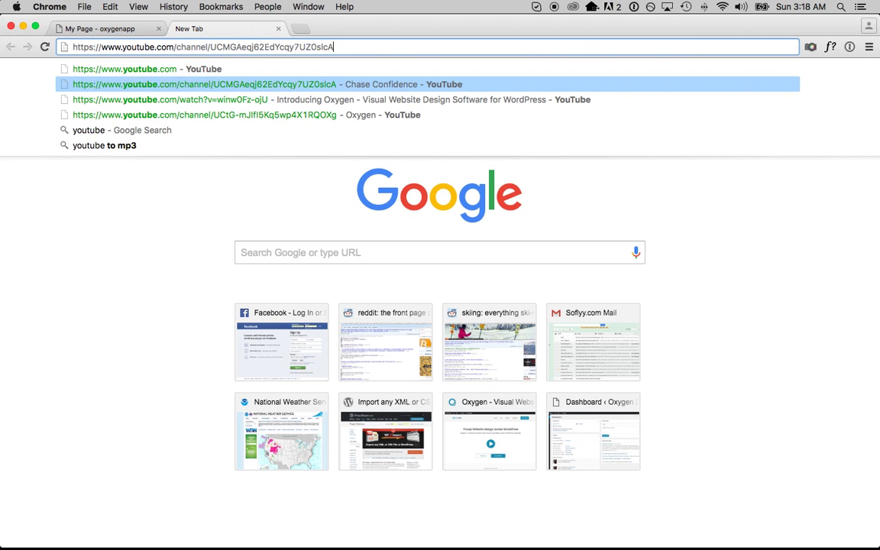
pyautogui.press('Return')
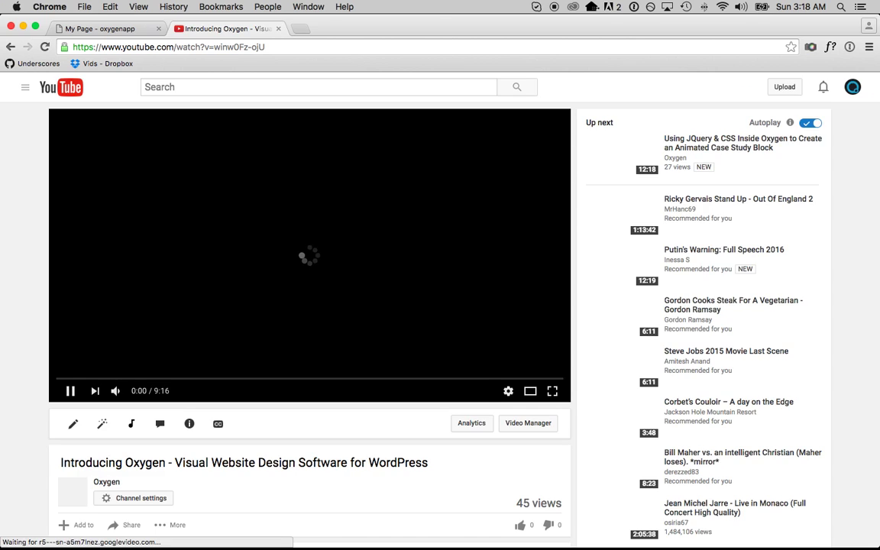
# - Pause the YouTube video and copy its iframe embed code from the sharing options
pyautogui.scroll(-2, 212, 478)
pyautogui.scroll(-3, 212, 478)
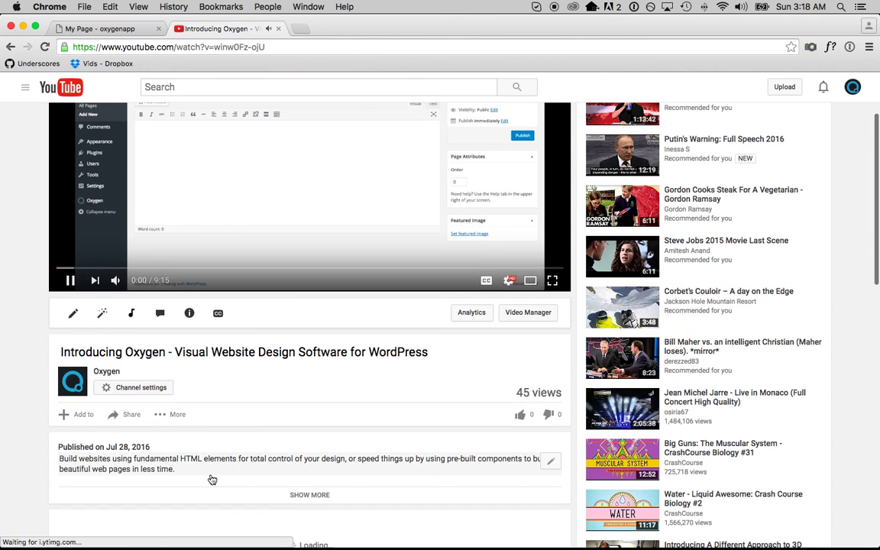
pyautogui.click(69, 236)
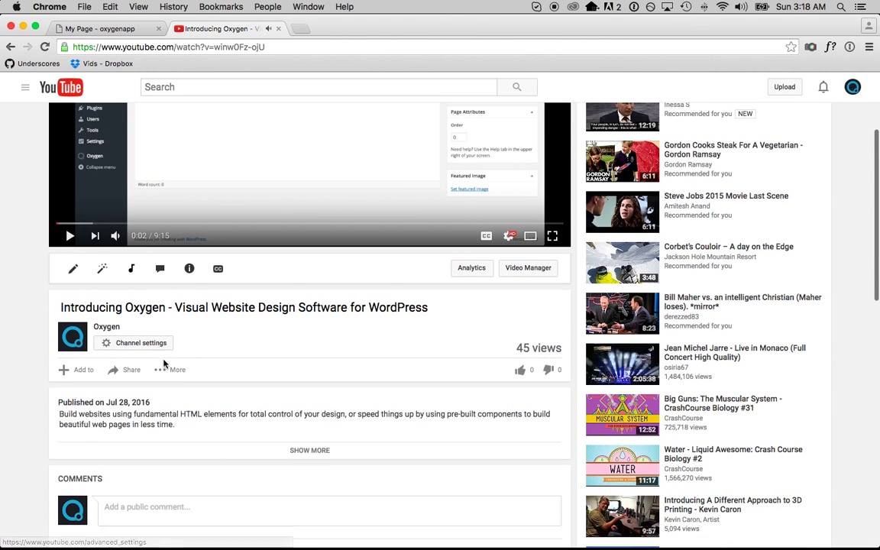
pyautogui.click(127, 370)
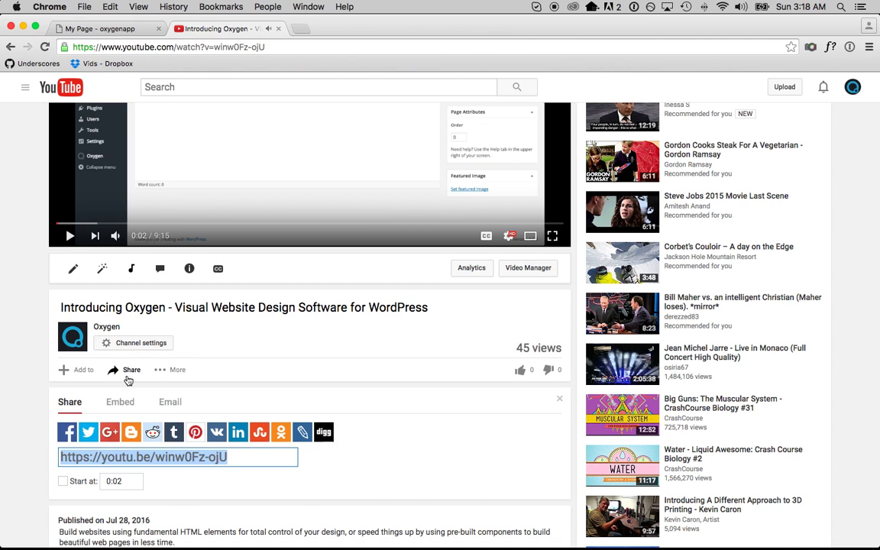
pyautogui.click(120, 402)
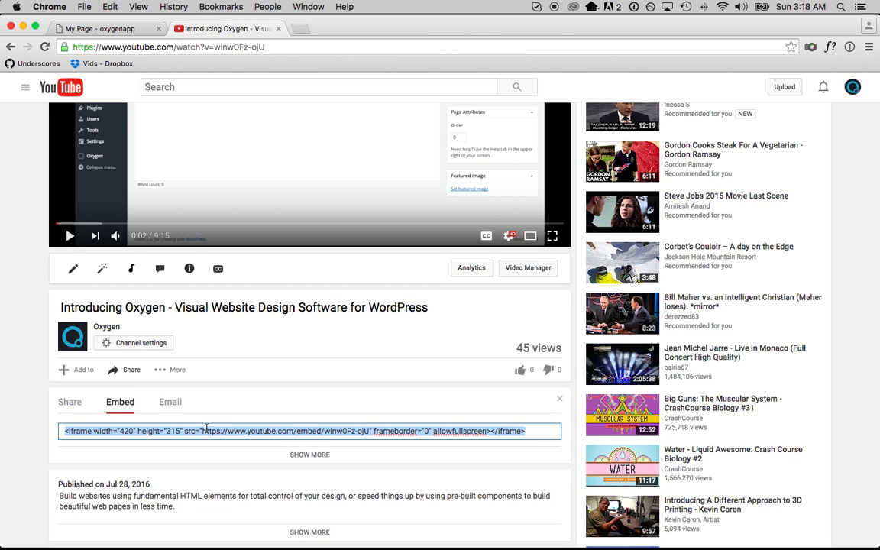
pyautogui.rightClick(207, 428)
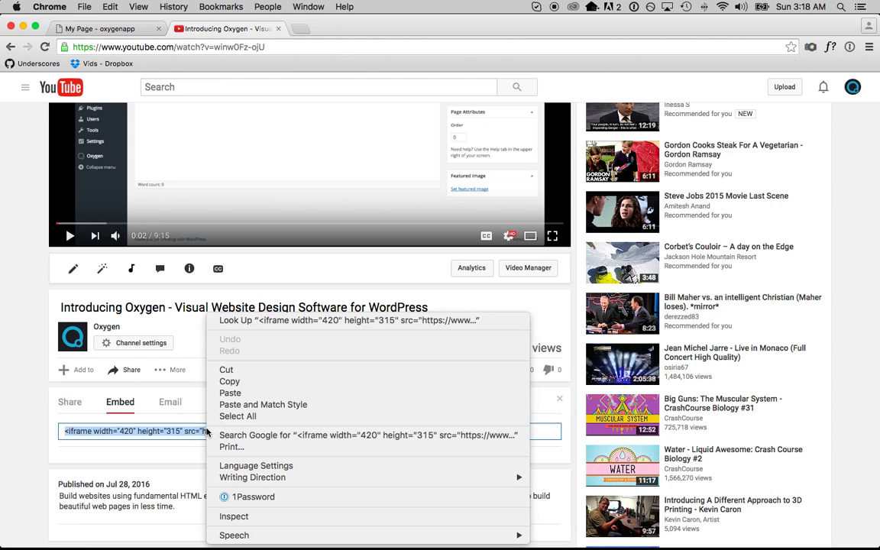
pyautogui.click(225, 384)
pyautogui.click(130, 30)
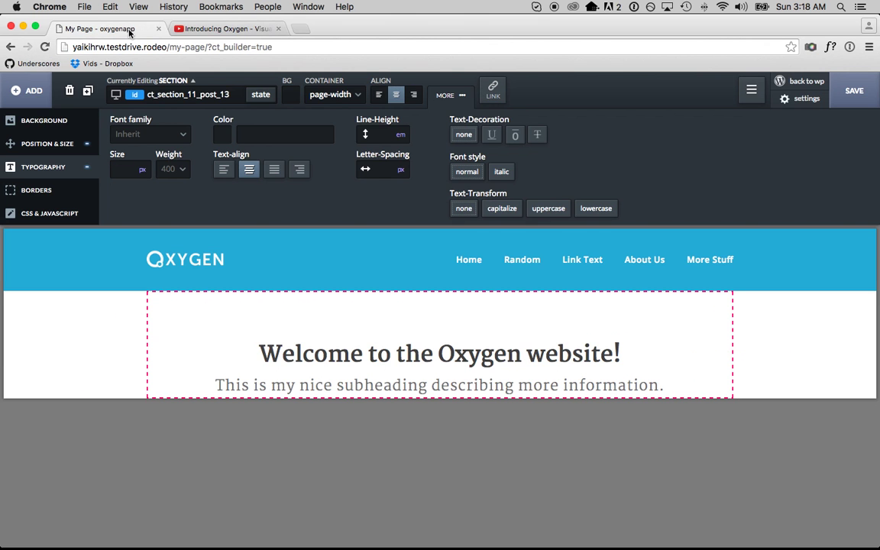
pyautogui.click(193, 25)
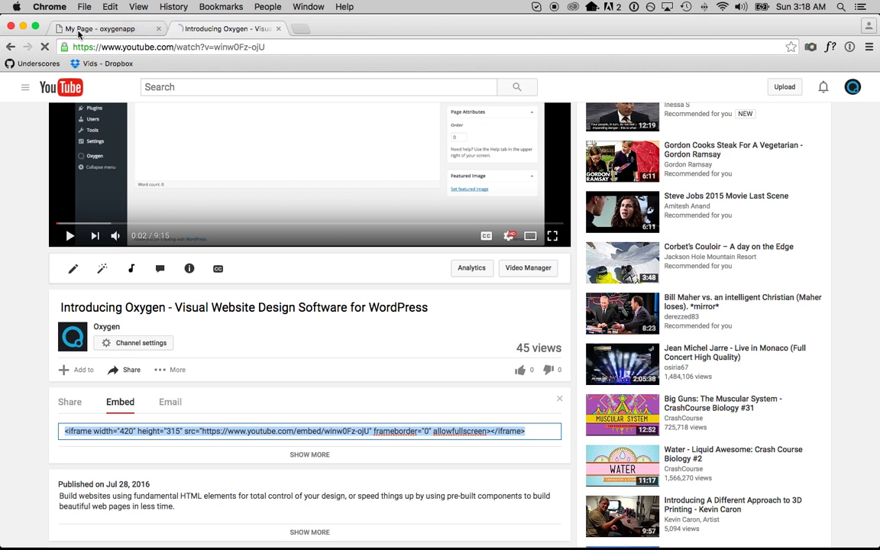
# - Switch back to the Oxygen page and add a Code Block to the section under the subheading
pyautogui.click(131, 28)
pyautogui.click(44, 100)
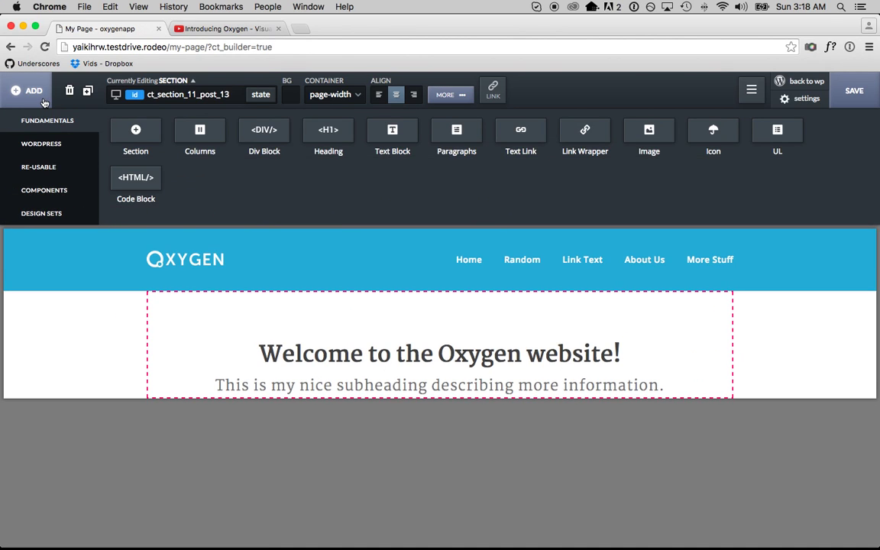
pyautogui.click(124, 186)
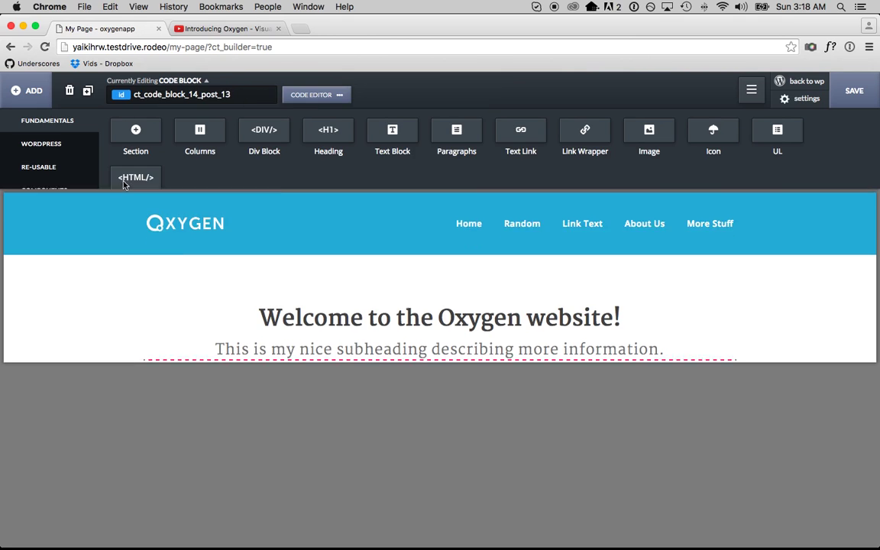
# - Replace the code block's default PHP & HTML with the copied YouTube iframe code and apply it
pyautogui.click(327, 96)
pyautogui.press('super+a')
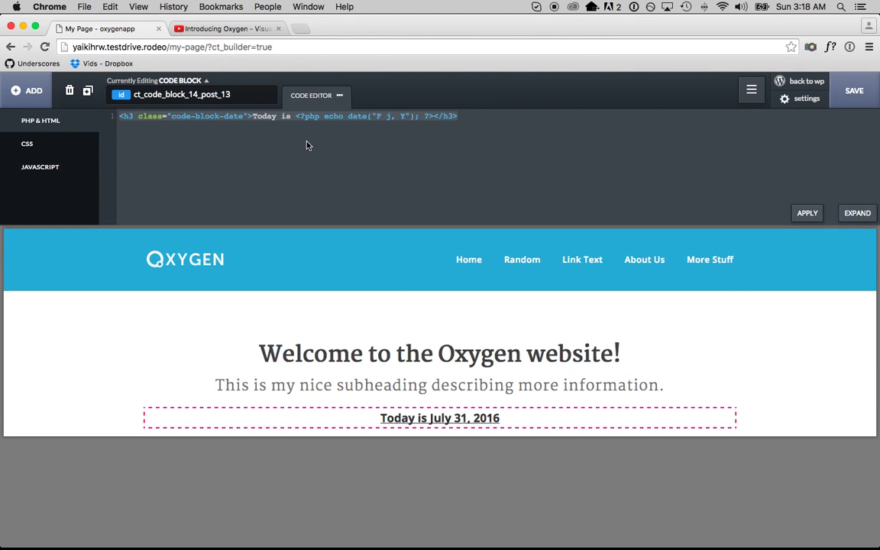
pyautogui.press('super+v')
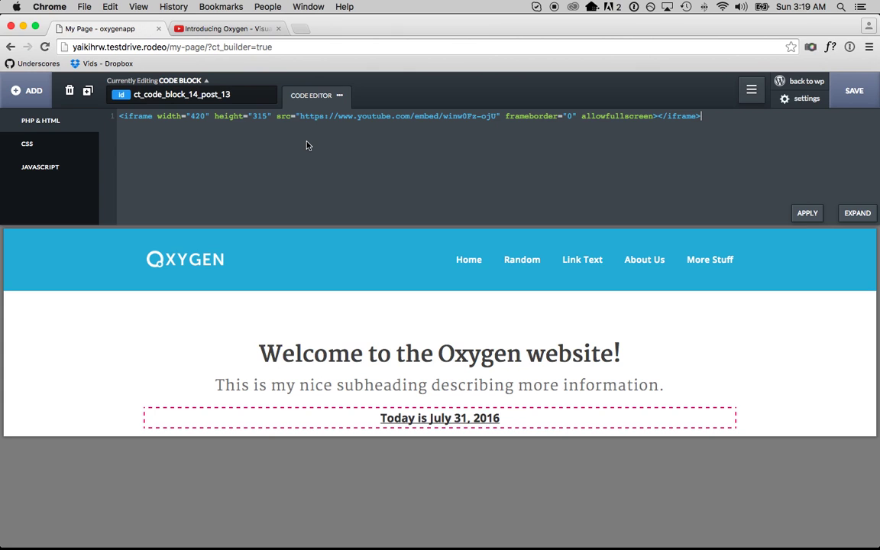
pyautogui.click(809, 219)
# - Set the iframe's width to 700 and its height to 500 in the code block and apply the code
pyautogui.scroll(-4, 777, 369)
pyautogui.scroll(2, 777, 371)
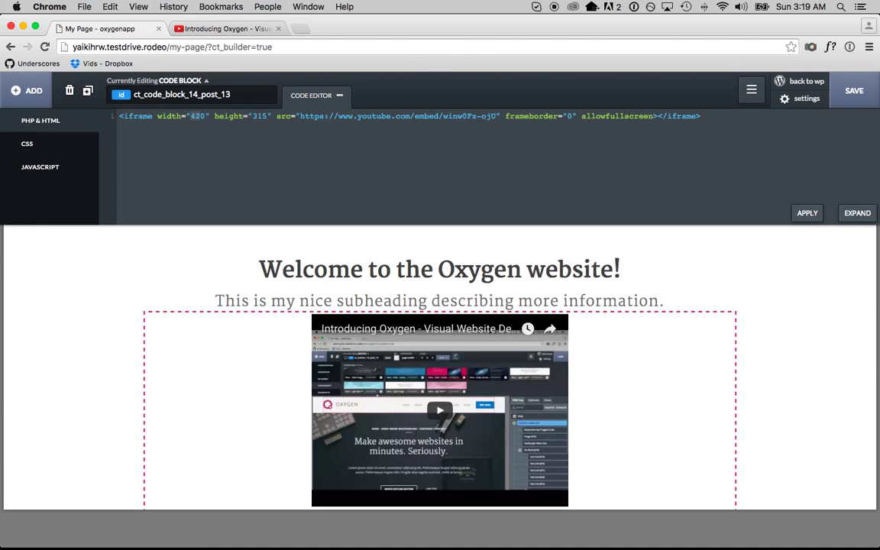
pyautogui.write('700')
pyautogui.write('500')
pyautogui.click(807, 213)
pyautogui.scroll(-3, 815, 330)
pyautogui.scroll(2, 815, 330)
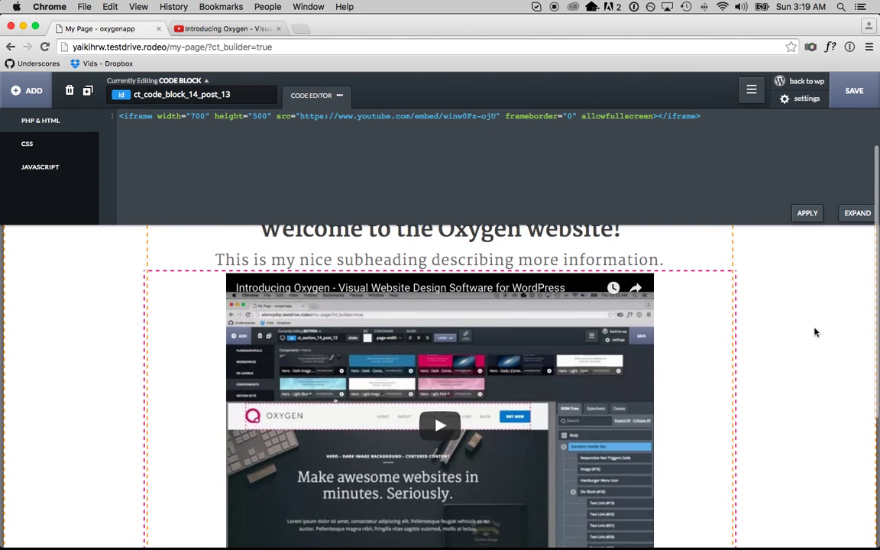
pyautogui.scroll(-1, 808, 335)
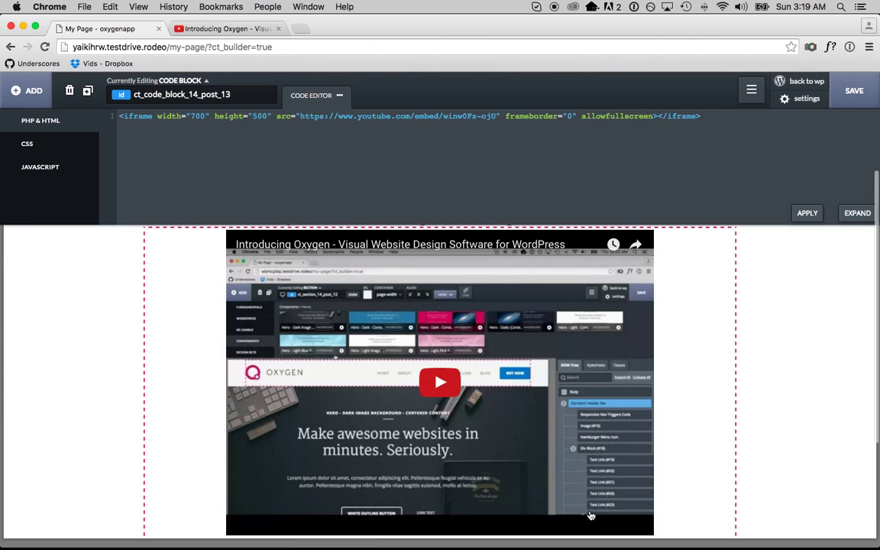
# - Reduce the iframe's height to 430 in the code block and apply the code
pyautogui.doubleClick(261, 116)
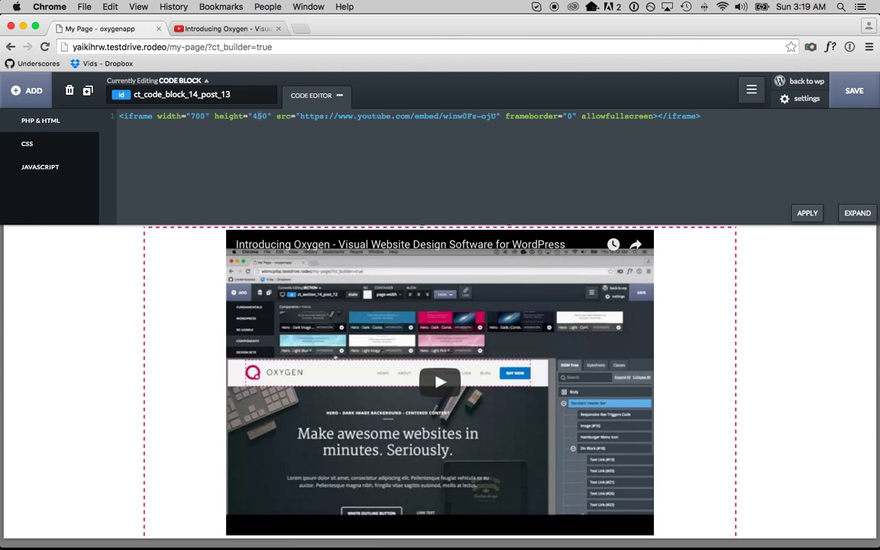
pyautogui.click(805, 217)
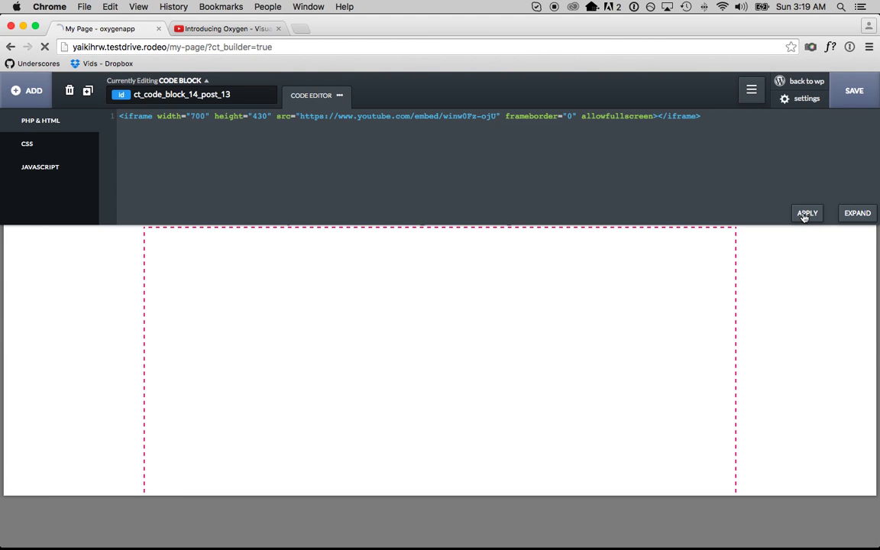
# - Set the subheading's bottom margin to 30 px to separate it from the video
pyautogui.scroll(3, 771, 321)
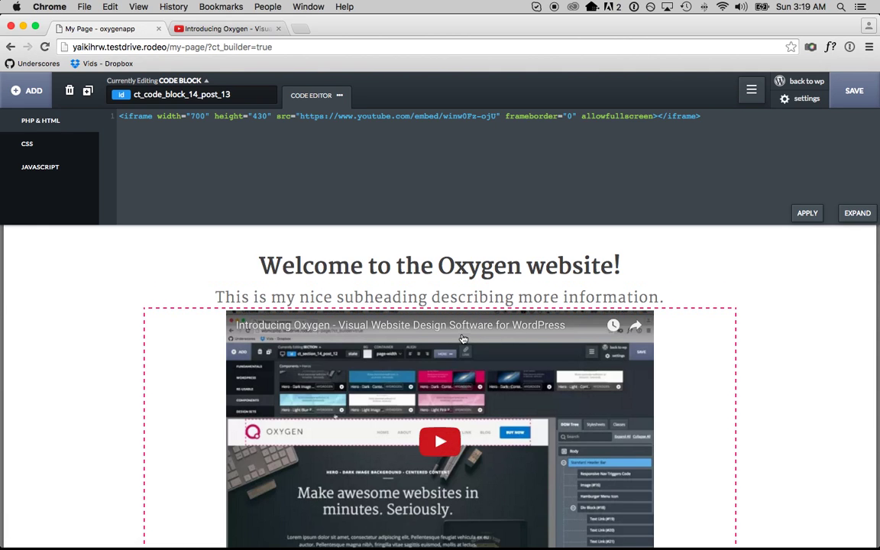
pyautogui.click(418, 300)
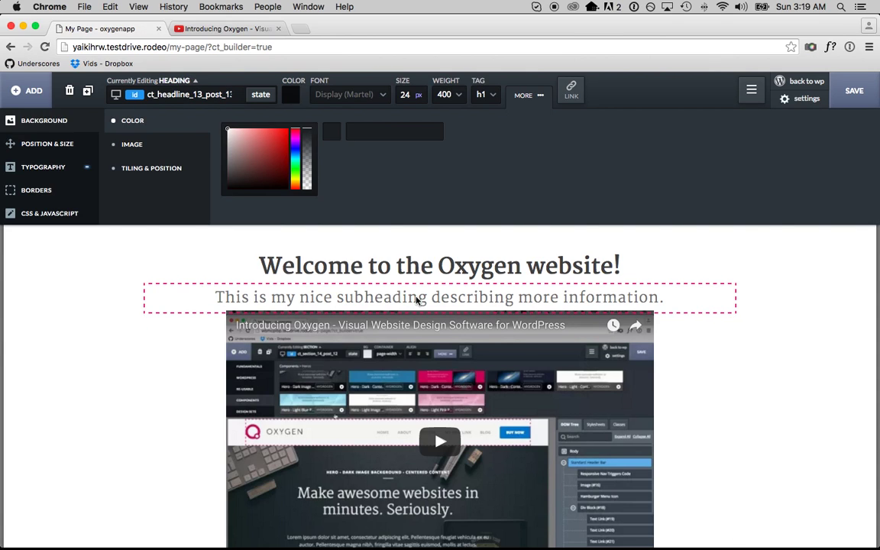
pyautogui.click(70, 145)
pyautogui.click(487, 206)
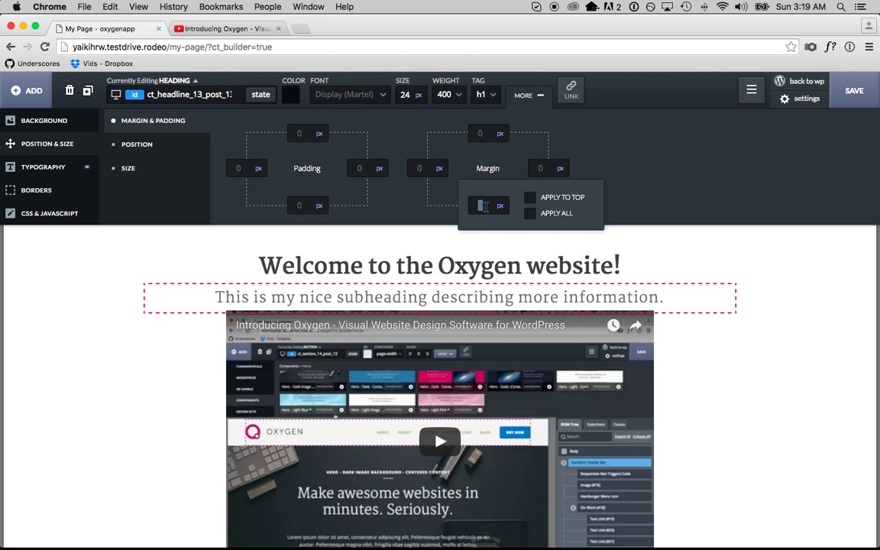
pyautogui.write('30')
# - Select the section containing the video and add a Div Block to it, below the video
pyautogui.click(794, 373)
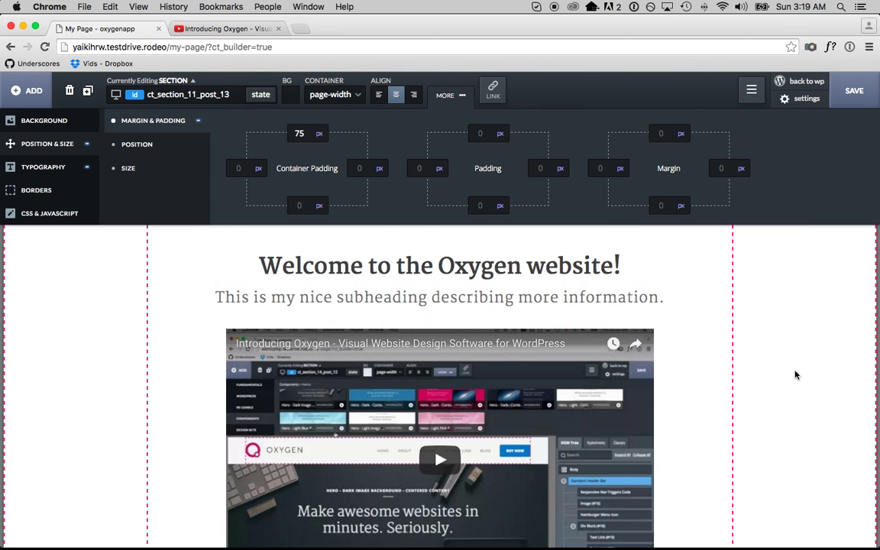
pyautogui.scroll(-3, 794, 375)
pyautogui.scroll(3, 795, 374)
pyautogui.scroll(2, 570, 392)
pyautogui.scroll(-4, 562, 408)
pyautogui.scroll(-2, 562, 409)
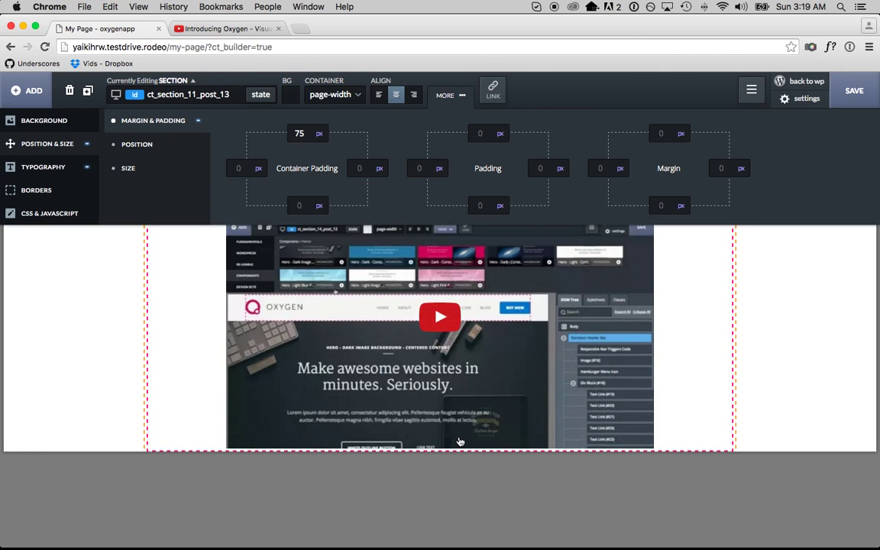
pyautogui.click(26, 90)
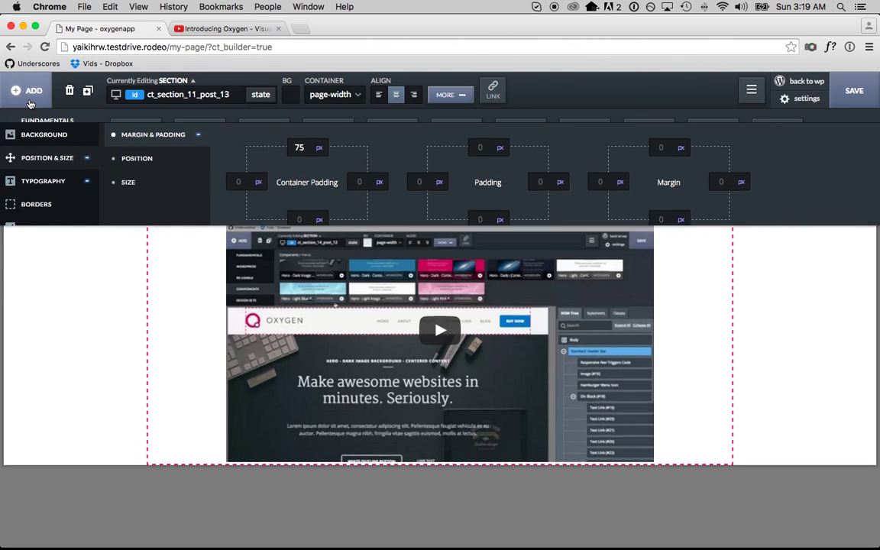
pyautogui.scroll(-4, 271, 177)
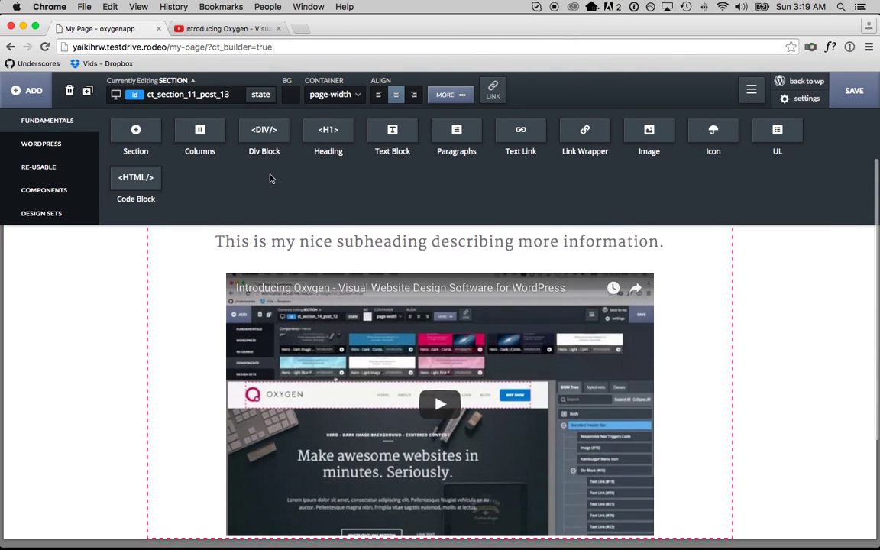
pyautogui.click(265, 130)
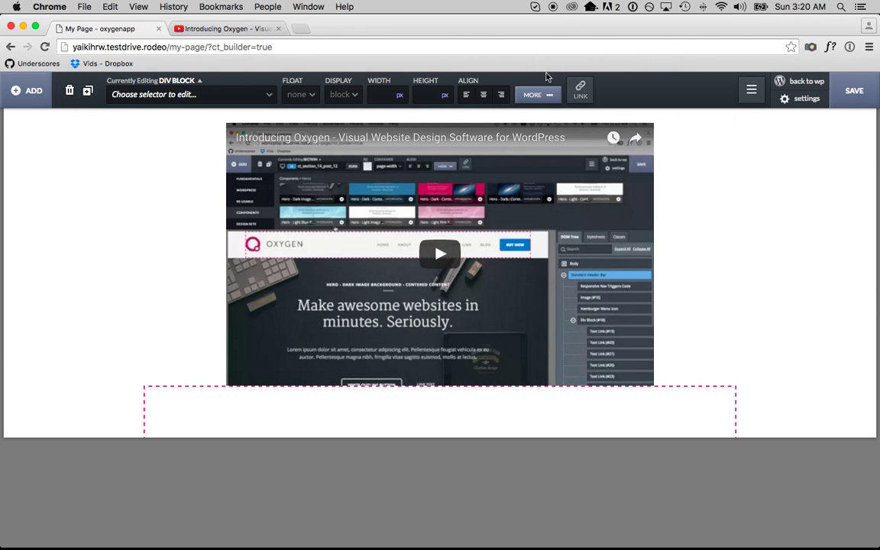
# - Give the new div block a top margin of 50 px and center-align its contents
pyautogui.click(538, 95)
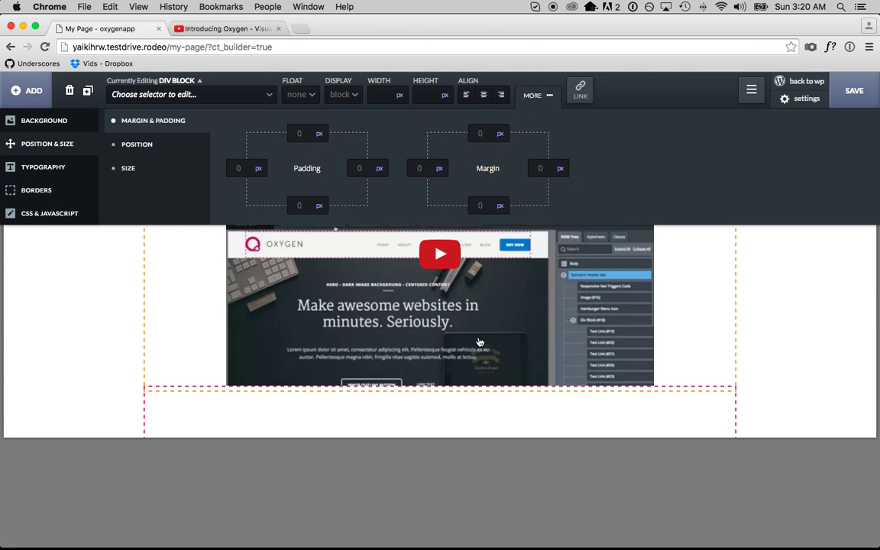
pyautogui.click(484, 132)
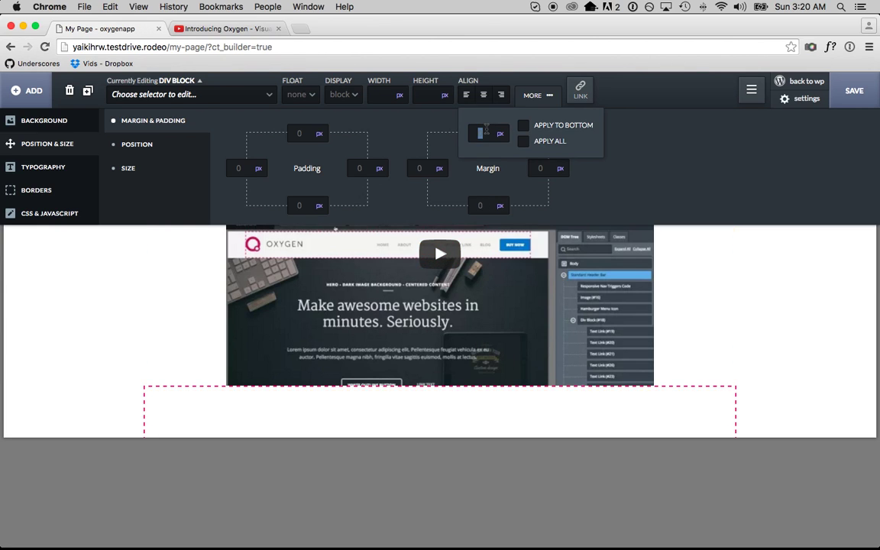
pyautogui.write('50')
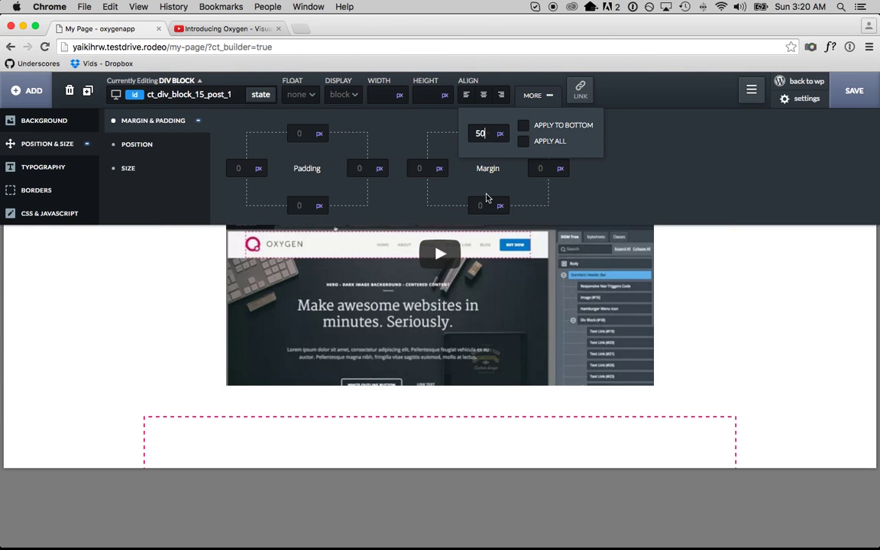
pyautogui.click(463, 430)
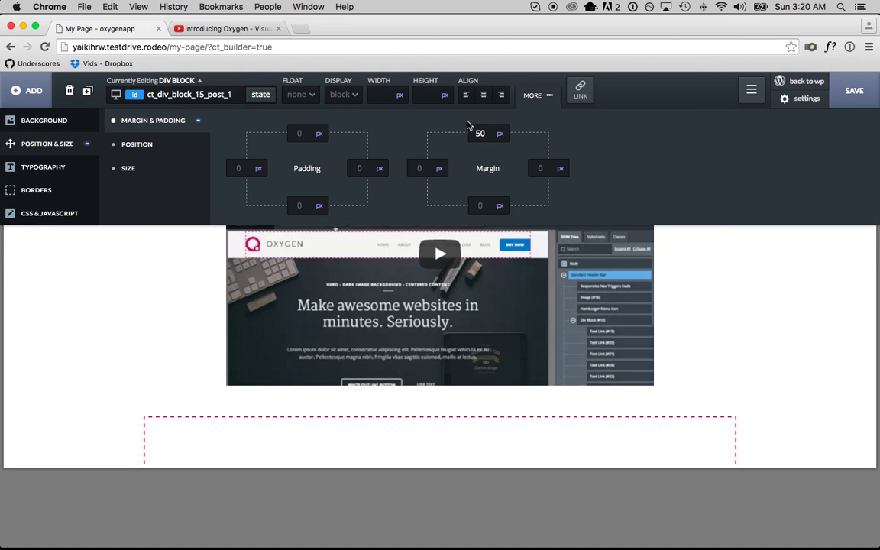
pyautogui.click(483, 96)
# - Add a Text Link inside the div block and change its text to "My First Button"
pyautogui.click(42, 97)
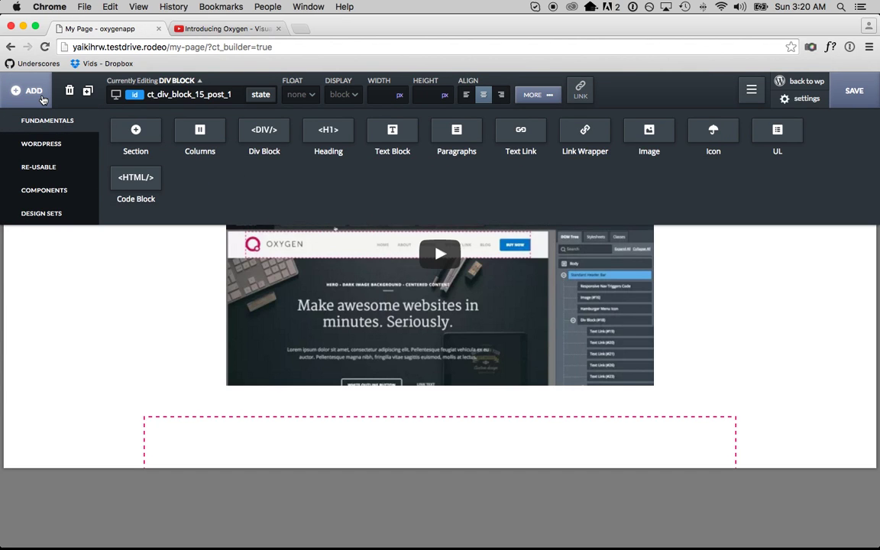
pyautogui.click(522, 134)
pyautogui.doubleClick(437, 423)
pyautogui.write('My First Button')
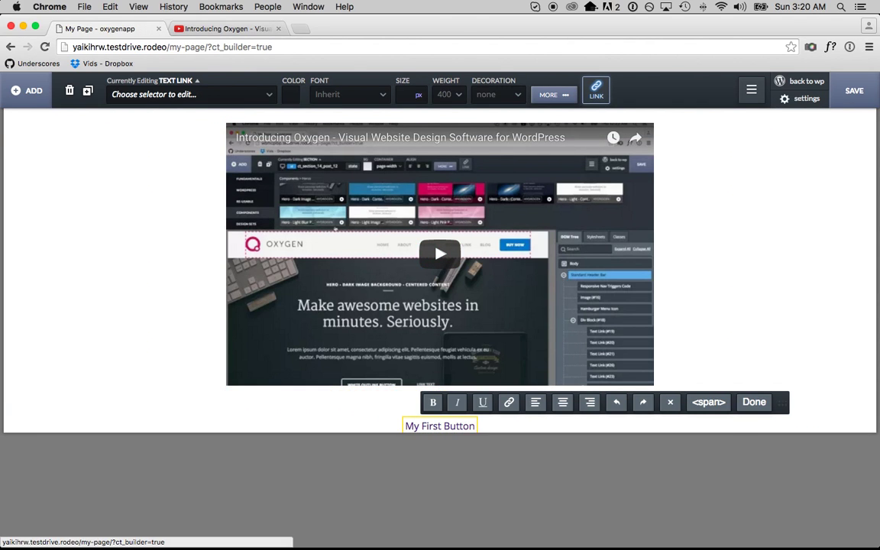
# - Duplicate the "My First Button" link, change the copy's text to "My Other Button", and reselect the first link
pyautogui.click(88, 90)
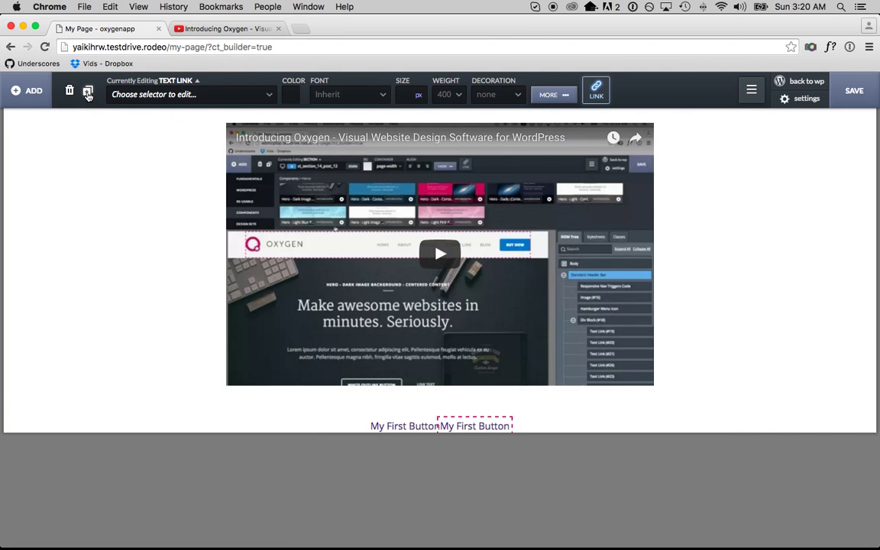
pyautogui.doubleClick(473, 426)
pyautogui.write('My ')
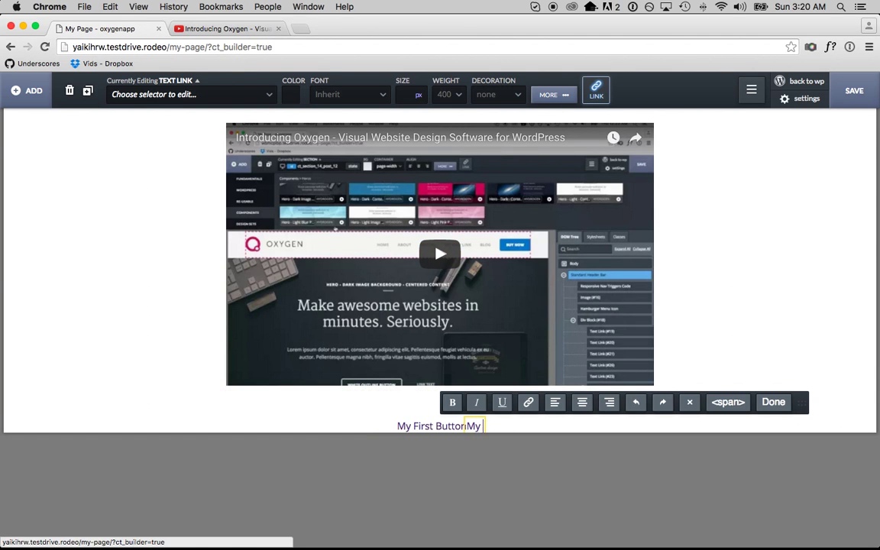
pyautogui.write('Other Button')
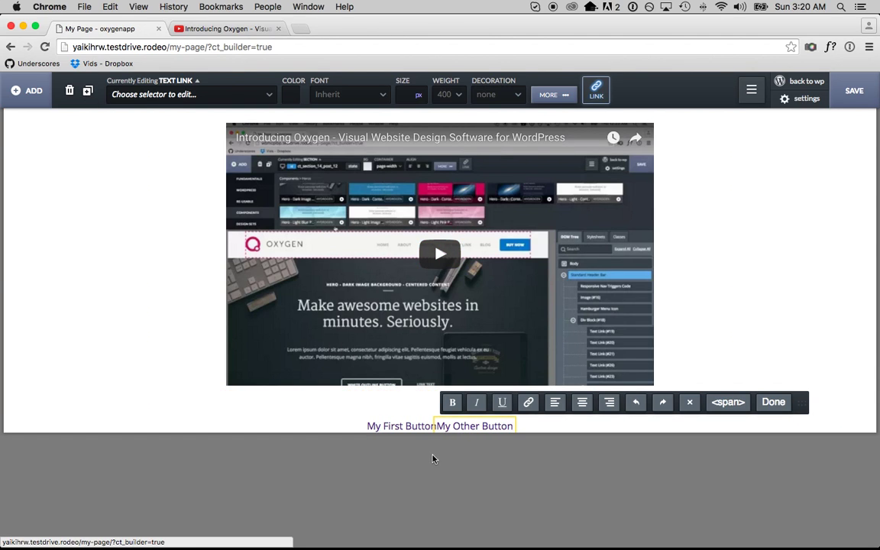
pyautogui.click(410, 433)
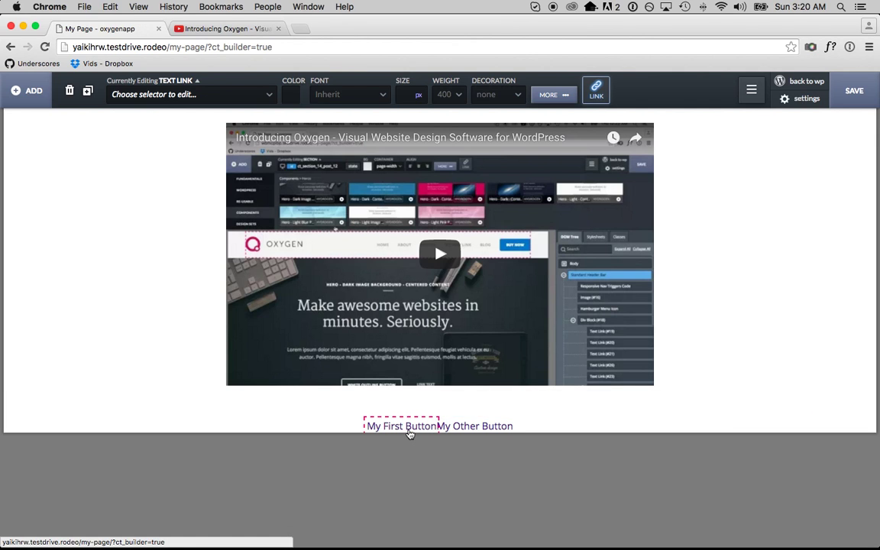
pyautogui.scroll(5, 409, 405)
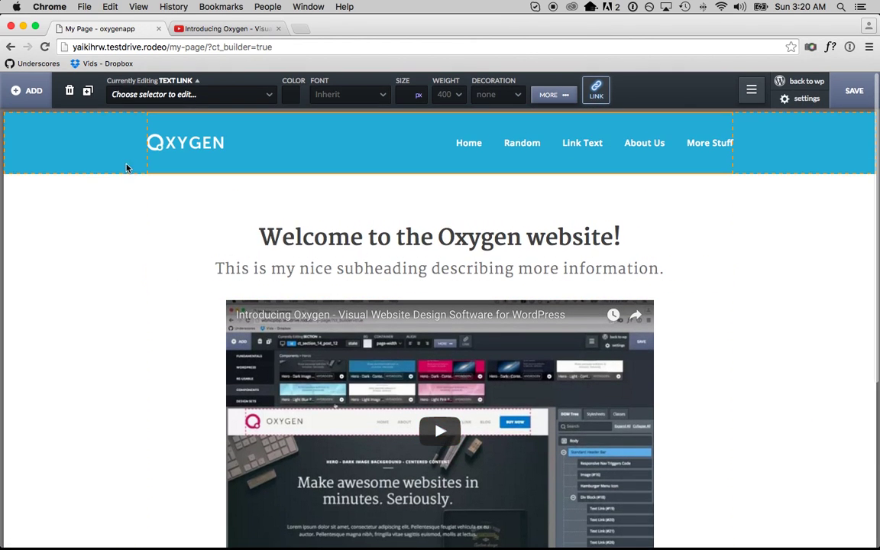
# - Select the blue header section and copy its background color value
pyautogui.click(106, 159)
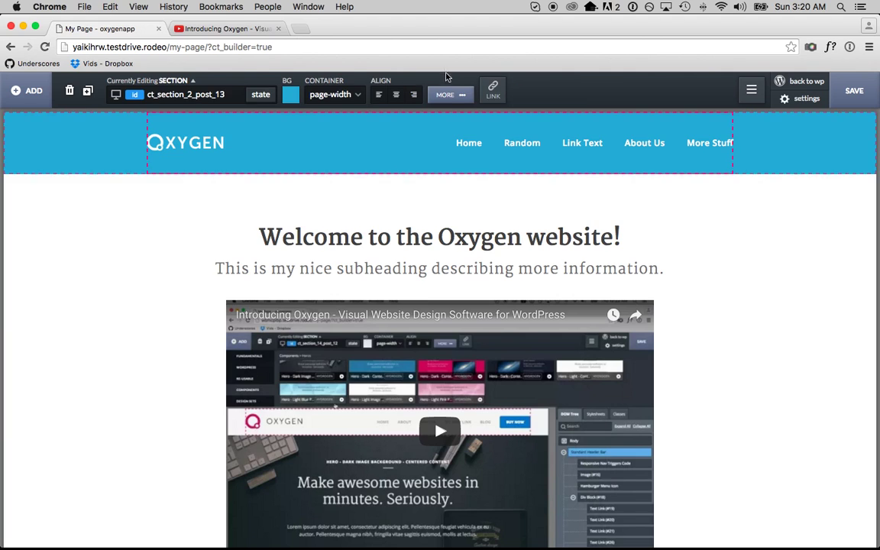
pyautogui.click(449, 94)
pyautogui.click(75, 120)
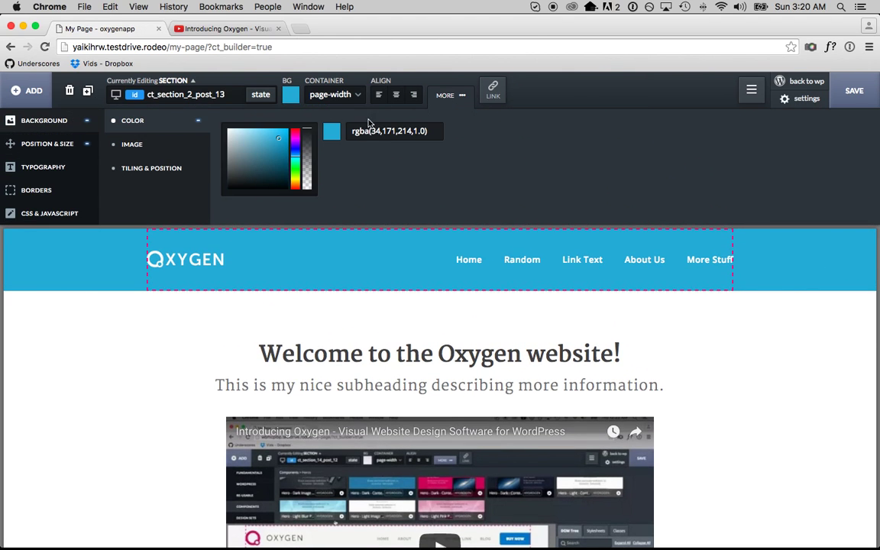
pyautogui.tripleClick(369, 130)
pyautogui.press('super+c')
# - Give the "My First Button" link the background color rgba(34,171,214,1.0) and white text, rgba(255,255,255,1.0)
pyautogui.scroll(-10, 382, 343)
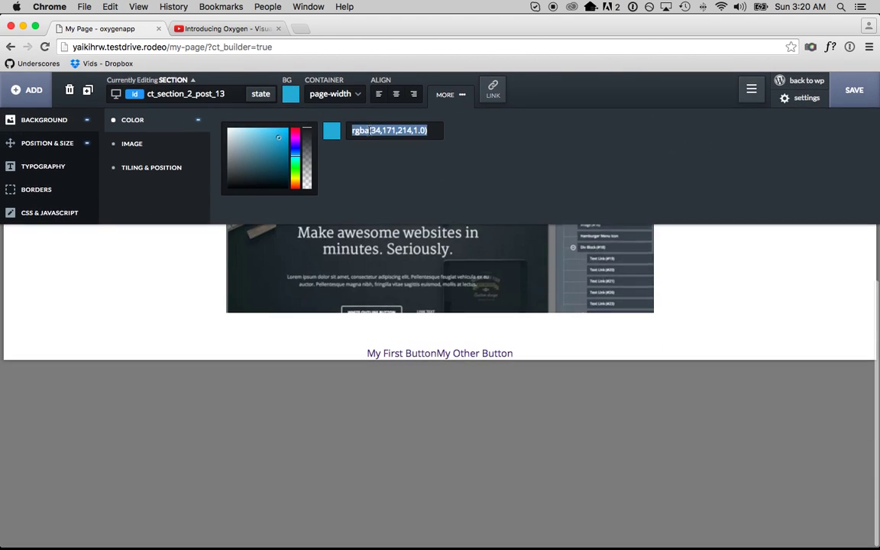
pyautogui.click(387, 356)
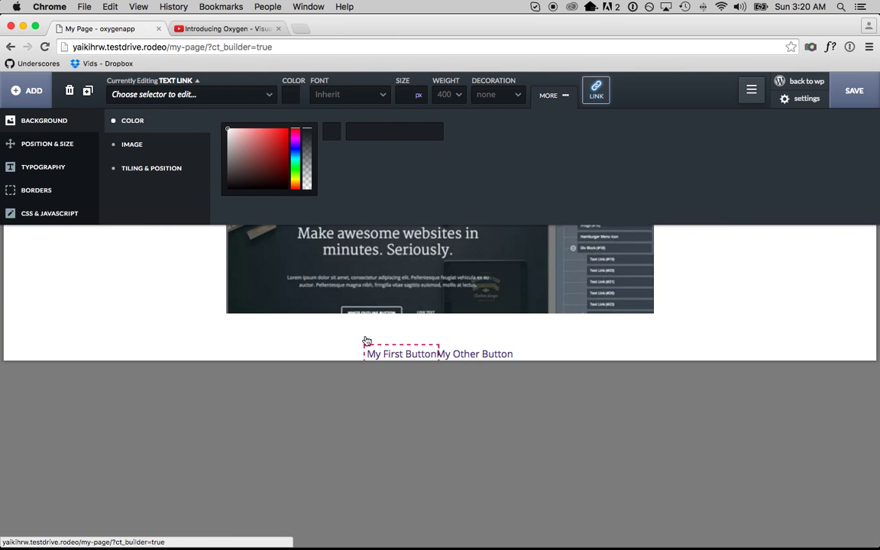
pyautogui.press('super+v')
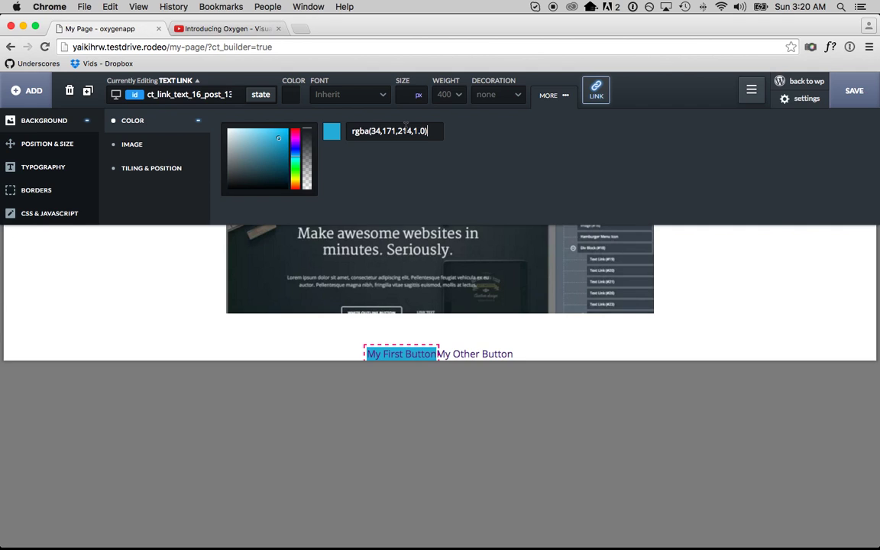
pyautogui.click(291, 94)
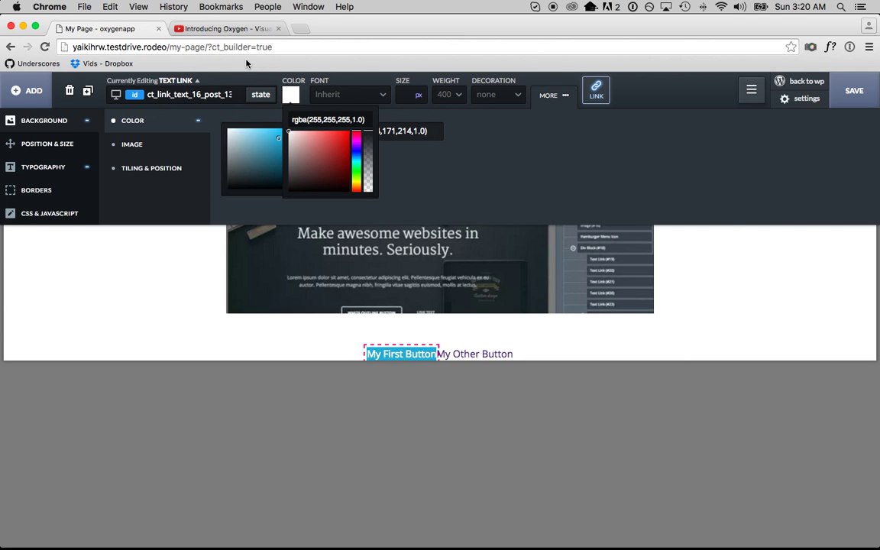
# - Set the "My First Button" link's padding to 8 px top and bottom and 13 px left and right
pyautogui.click(94, 149)
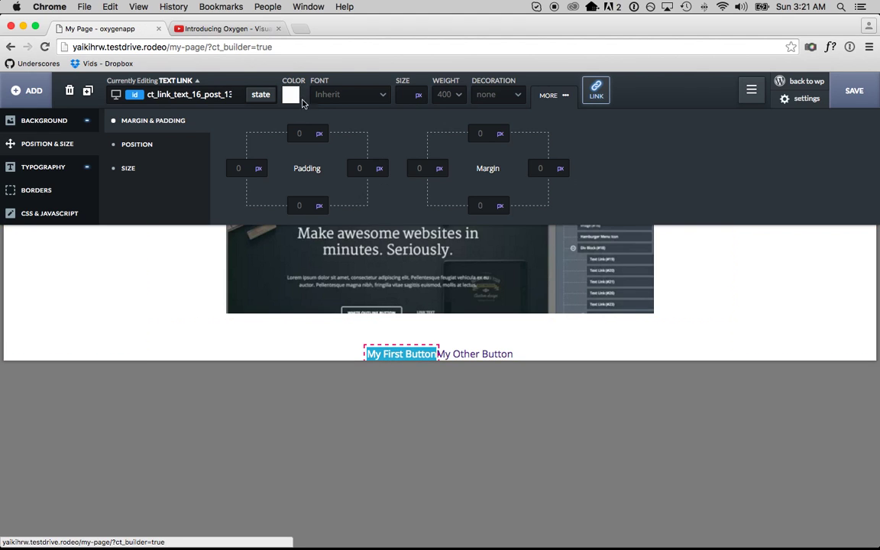
pyautogui.click(301, 133)
pyautogui.write('8')
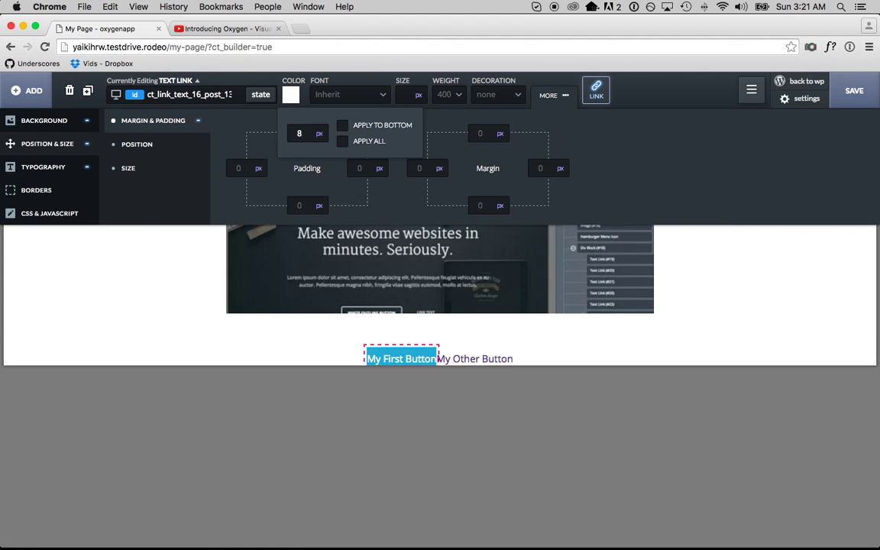
pyautogui.click(366, 141)
pyautogui.click(367, 168)
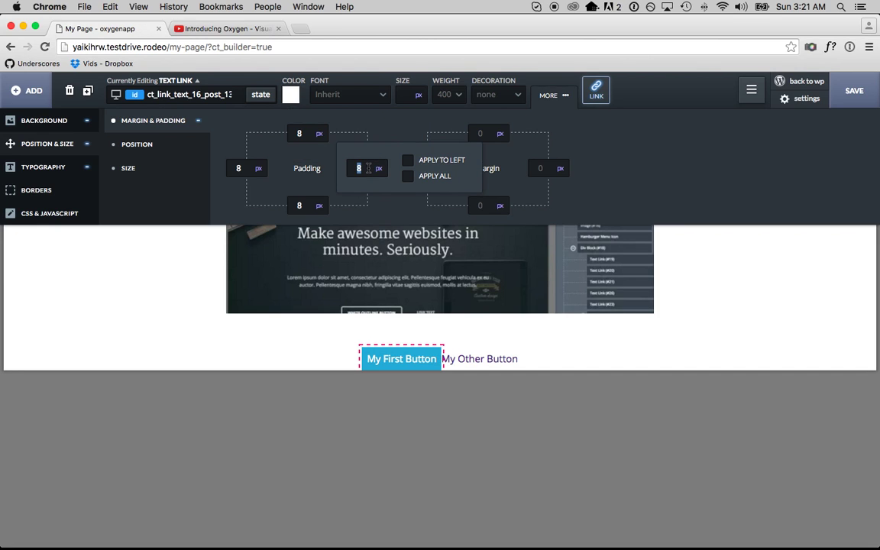
pyautogui.write('13')
pyautogui.click(457, 160)
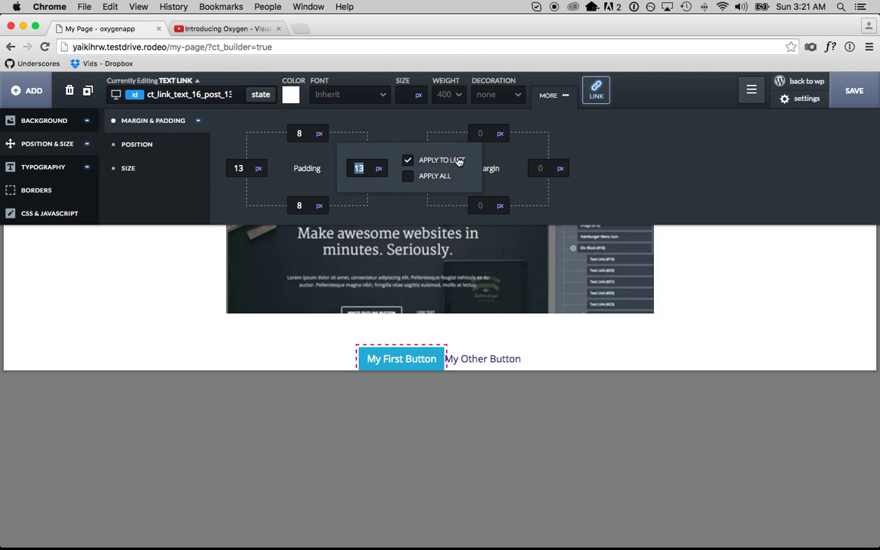
# - Round all corners of the "My First Button" link with a 4 px border radius
pyautogui.click(38, 190)
pyautogui.click(154, 141)
pyautogui.click(242, 131)
pyautogui.write('4')
pyautogui.click(309, 133)
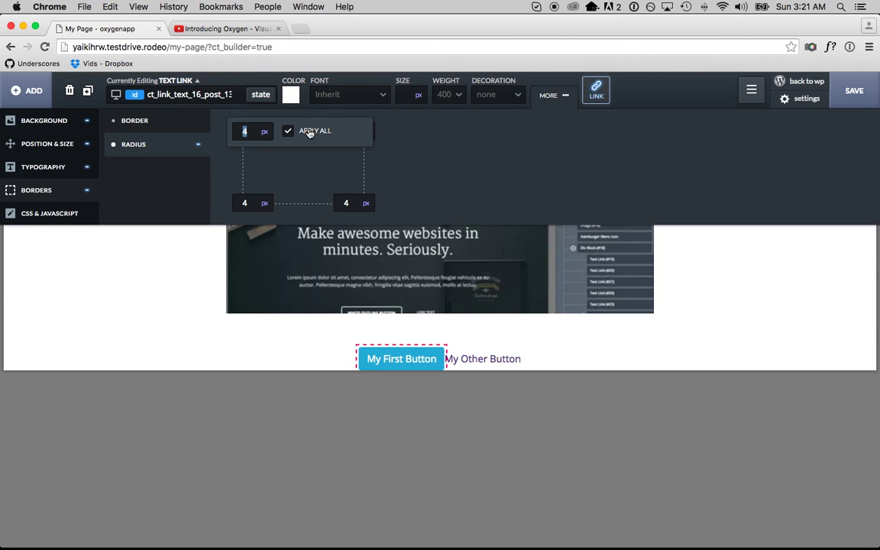
pyautogui.click(418, 366)
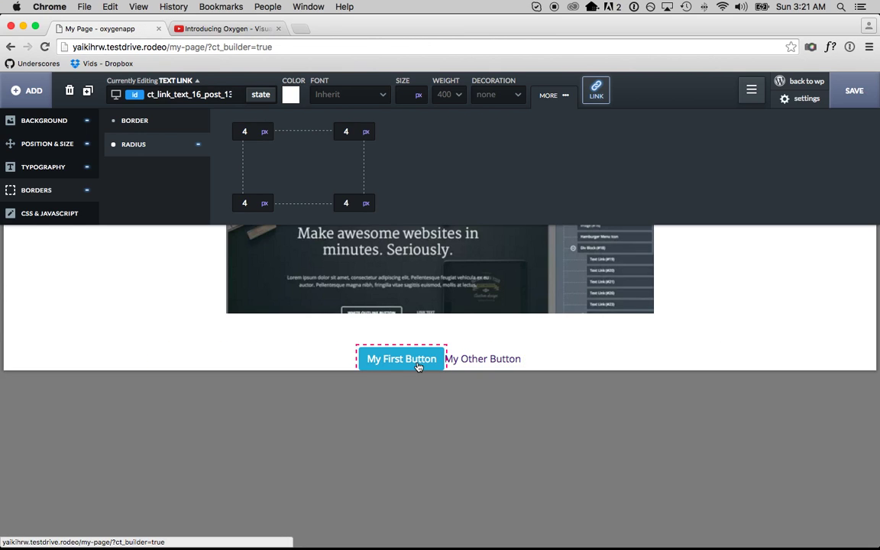
# - Select the section containing the video and buttons and set its bottom container padding to 50 px
pyautogui.click(48, 319)
pyautogui.click(257, 359)
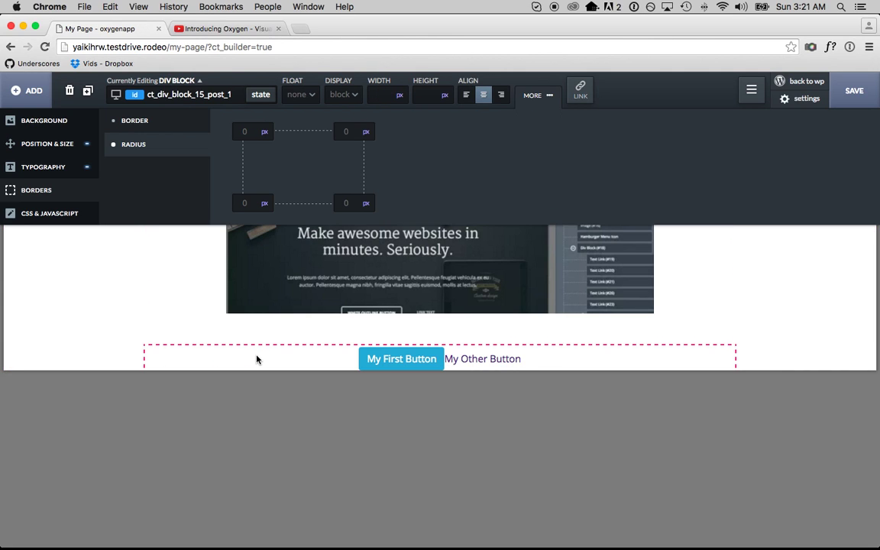
pyautogui.click(79, 312)
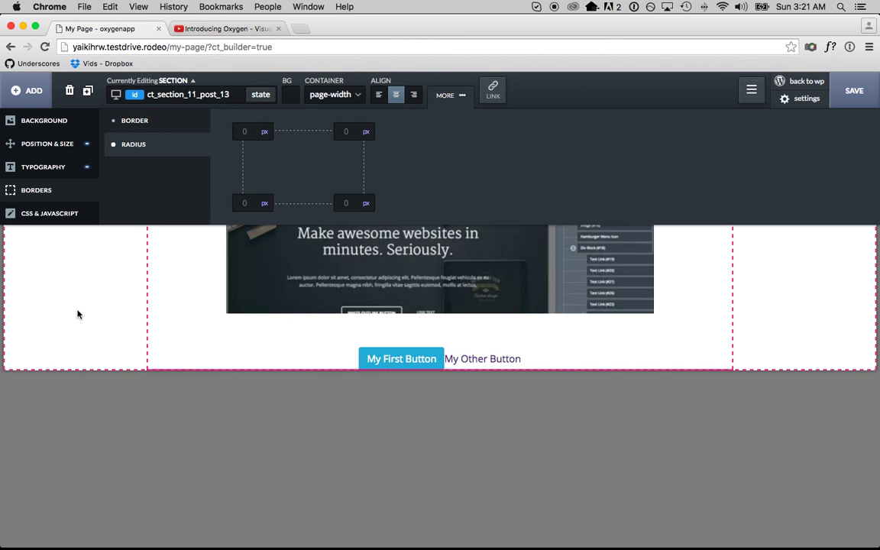
pyautogui.click(84, 145)
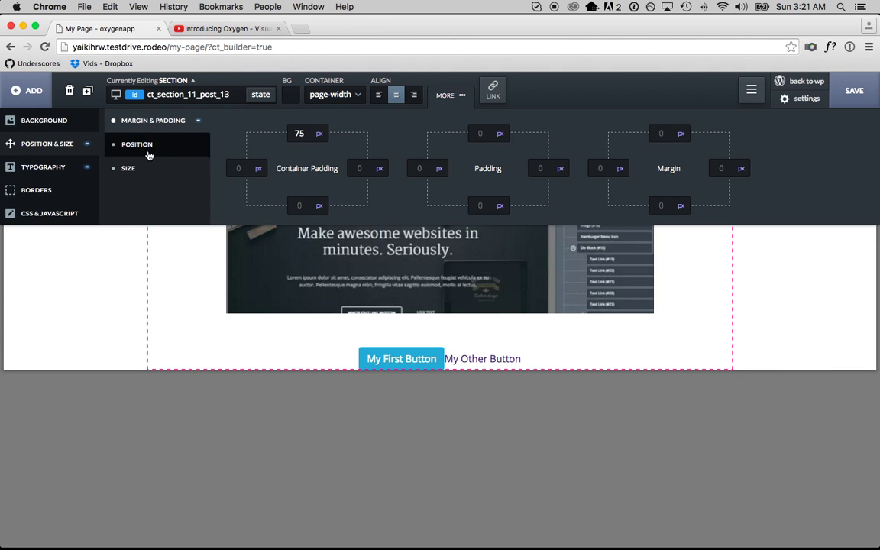
pyautogui.scroll(10, 306, 268)
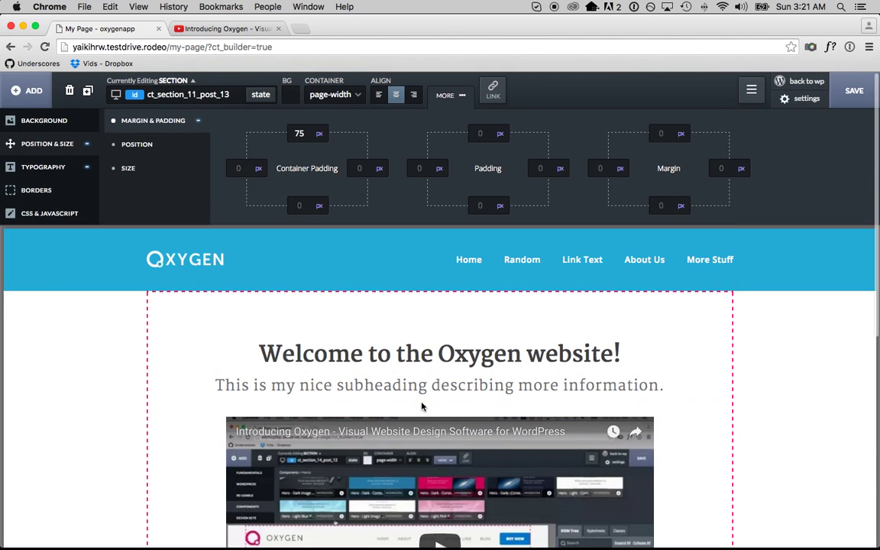
pyautogui.scroll(-10, 417, 310)
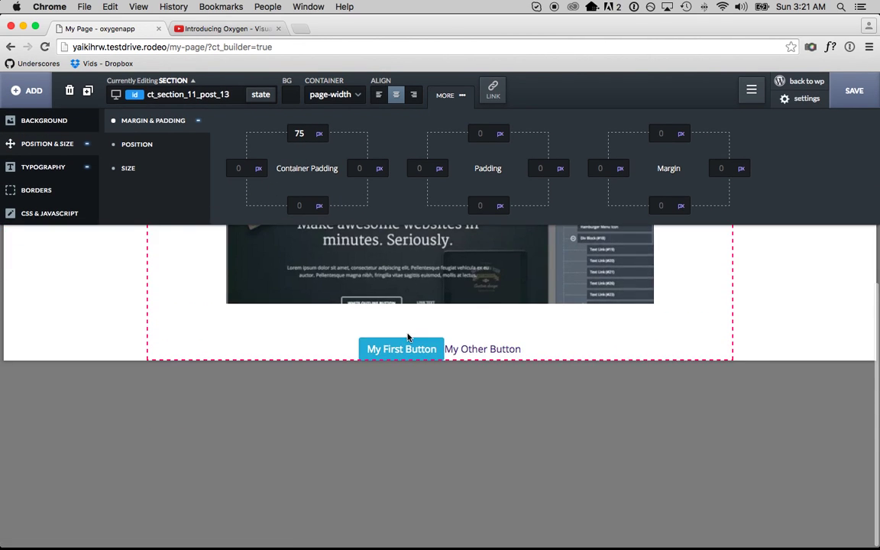
pyautogui.click(299, 206)
pyautogui.write('75')
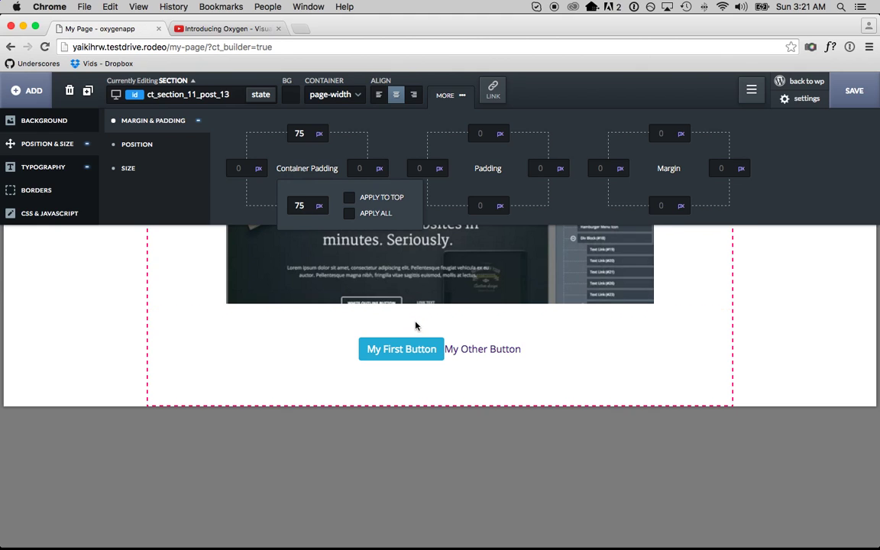
pyautogui.press('BackSpace')
pyautogui.press('BackSpace')
pyautogui.write('50')
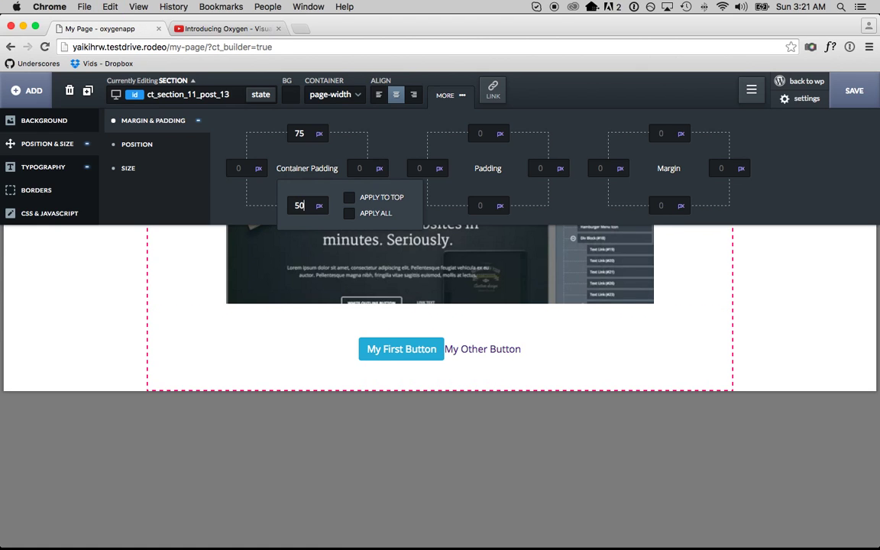
# - Set the text color of the "My Other Button" link to semi-transparent black, rgba(0,0,0,0.72)
pyautogui.click(495, 350)
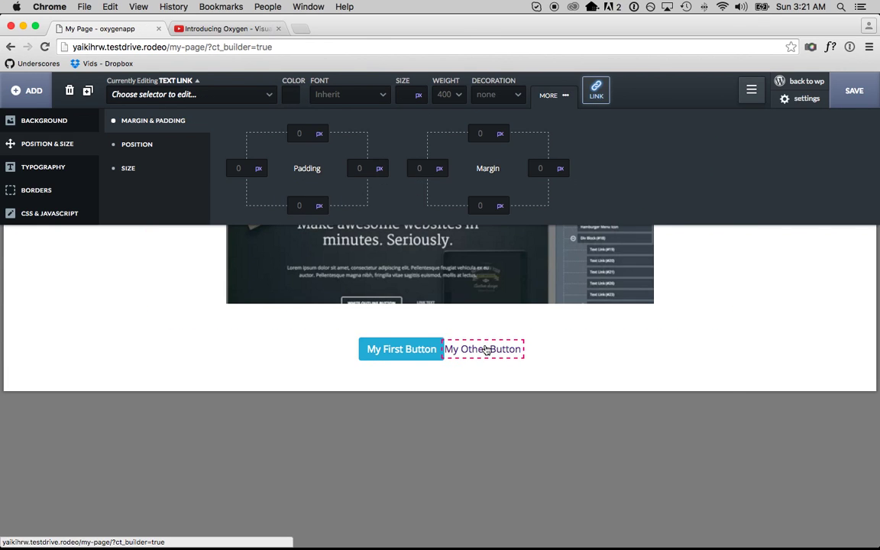
pyautogui.click(289, 94)
pyautogui.moveTo(310, 168); pyautogui.dragTo(273, 226)
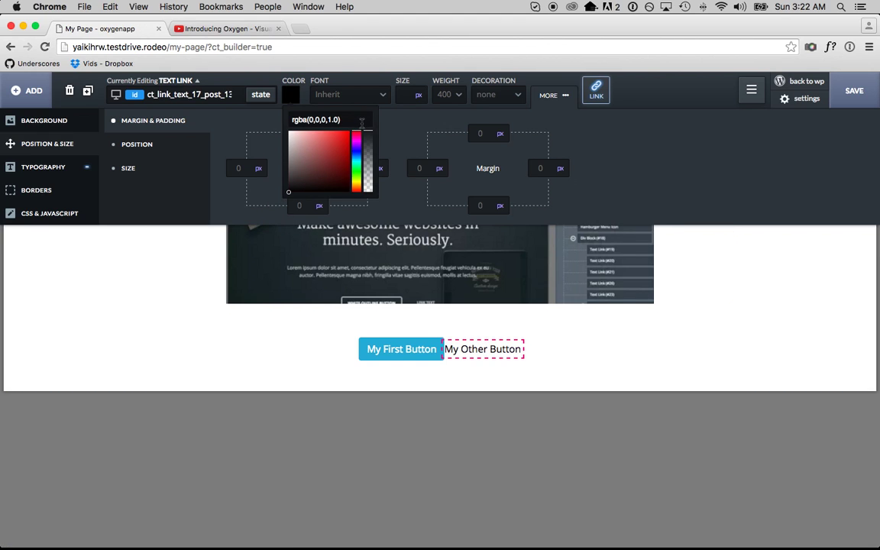
pyautogui.moveTo(368, 136); pyautogui.dragTo(369, 147)
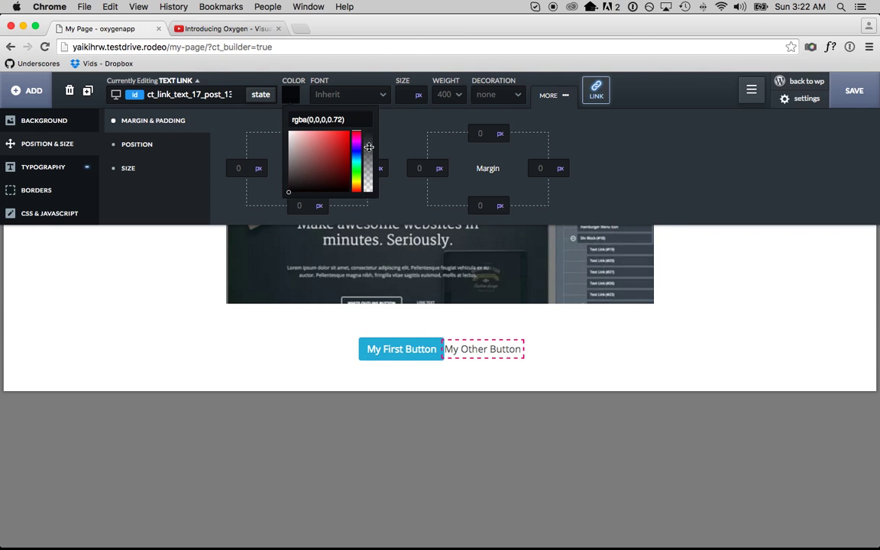
pyautogui.click(611, 139)
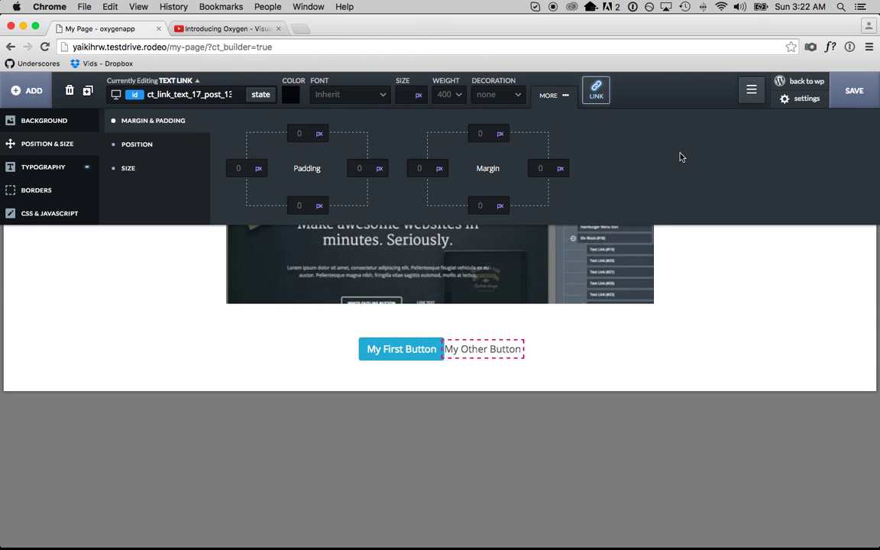
# - Copy the "My Other Button" text color and give that link a 1 px solid border on all sides in rgba(0,0,0,0.72)
pyautogui.click(291, 97)
pyautogui.tripleClick(335, 116)
pyautogui.press('super+c')
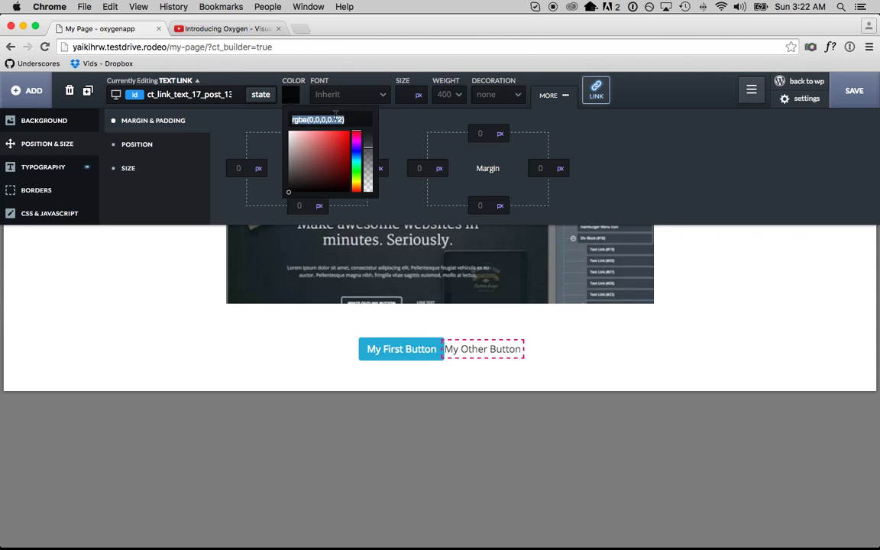
pyautogui.click(61, 201)
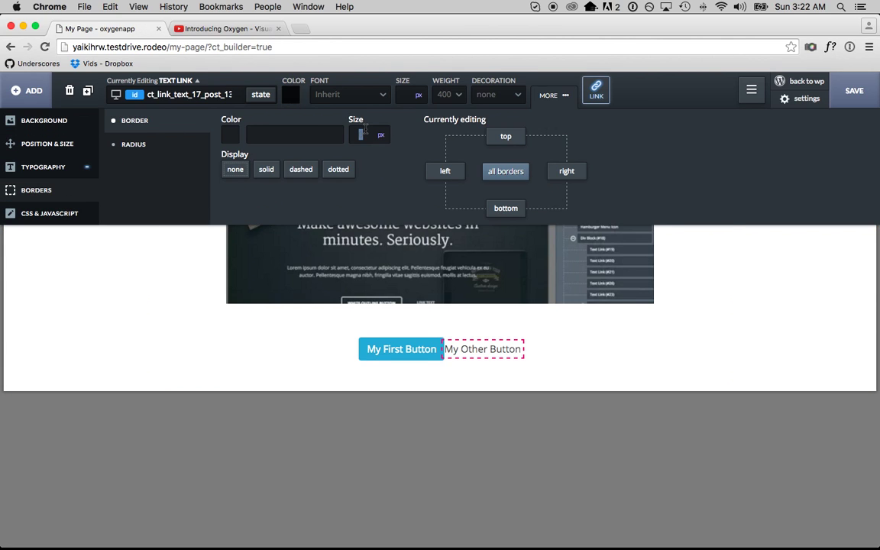
pyautogui.write('1')
pyautogui.click(267, 169)
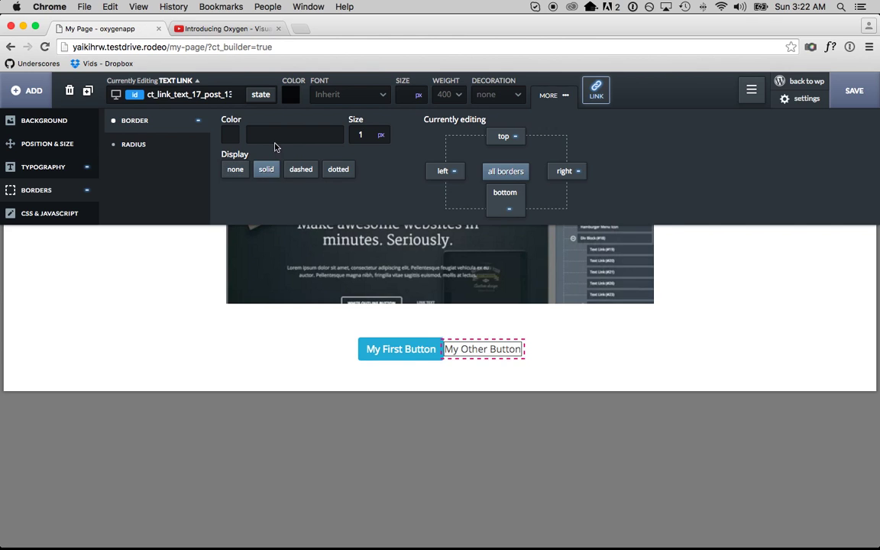
pyautogui.click(275, 138)
pyautogui.press('super+v')
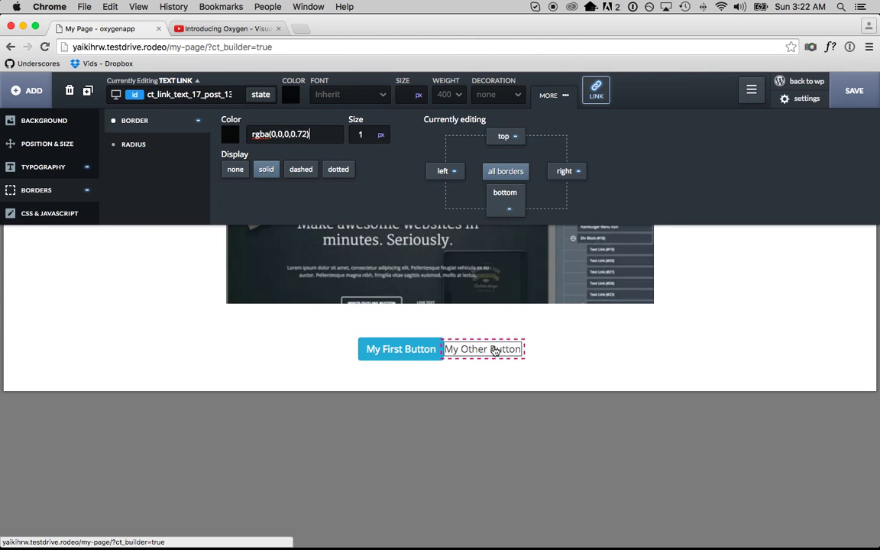
# - Match the "My Other Button" padding to the first button, 8 px top and bottom and 13 px left and right, and reselect "My First Button"
pyautogui.click(416, 351)
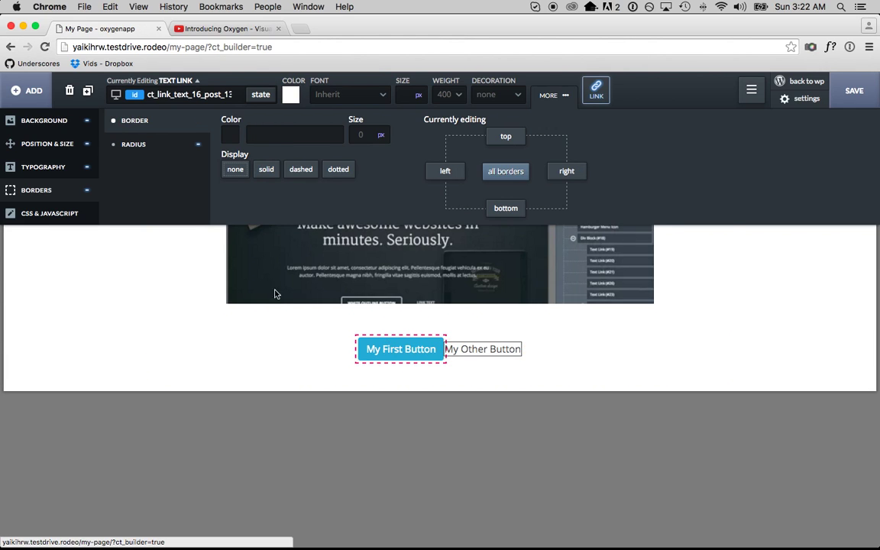
pyautogui.click(88, 147)
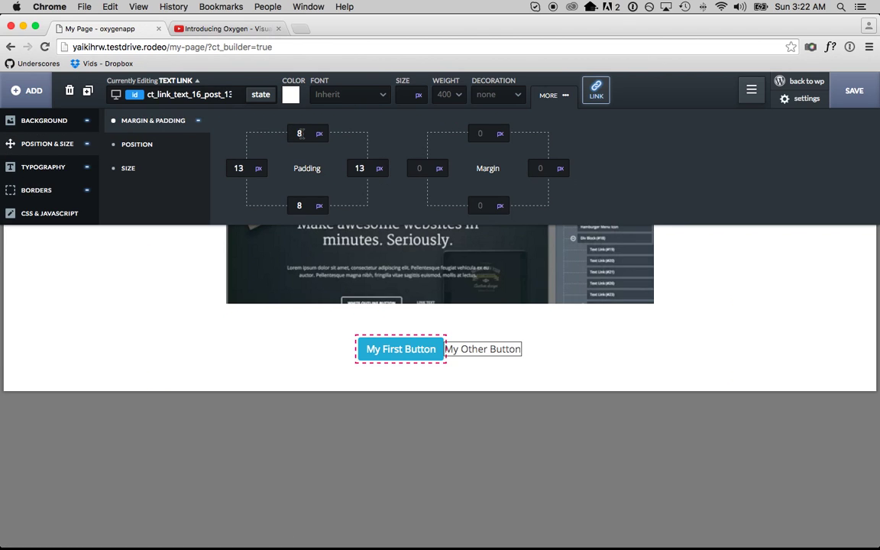
pyautogui.click(299, 133)
pyautogui.press('Tab')
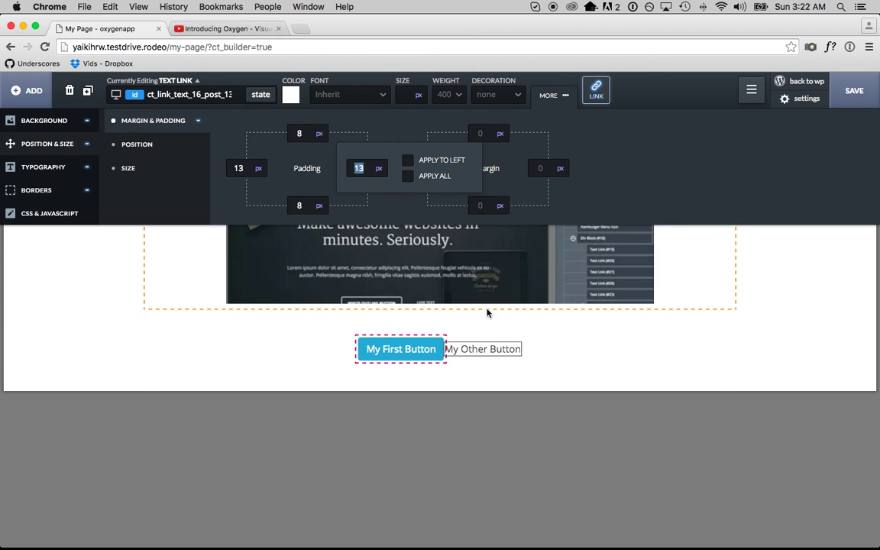
pyautogui.click(506, 350)
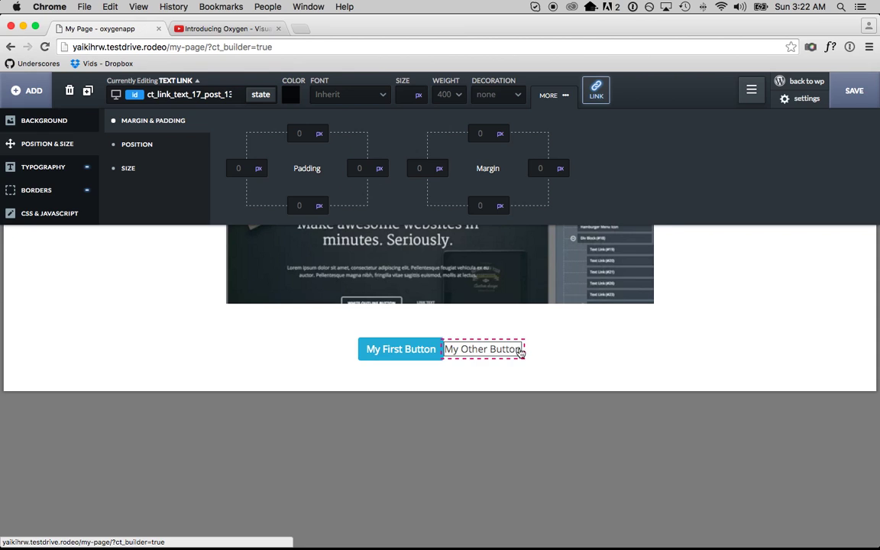
pyautogui.click(300, 133)
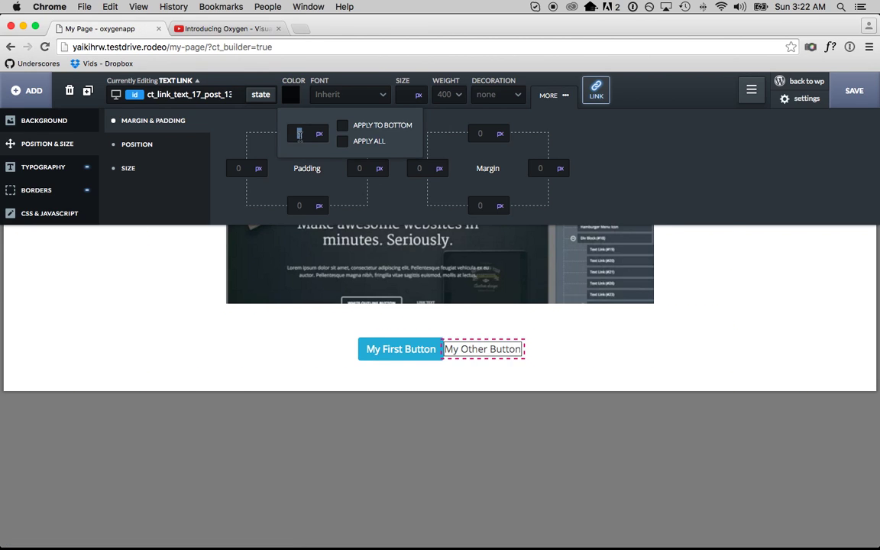
pyautogui.write('8')
pyautogui.click(387, 127)
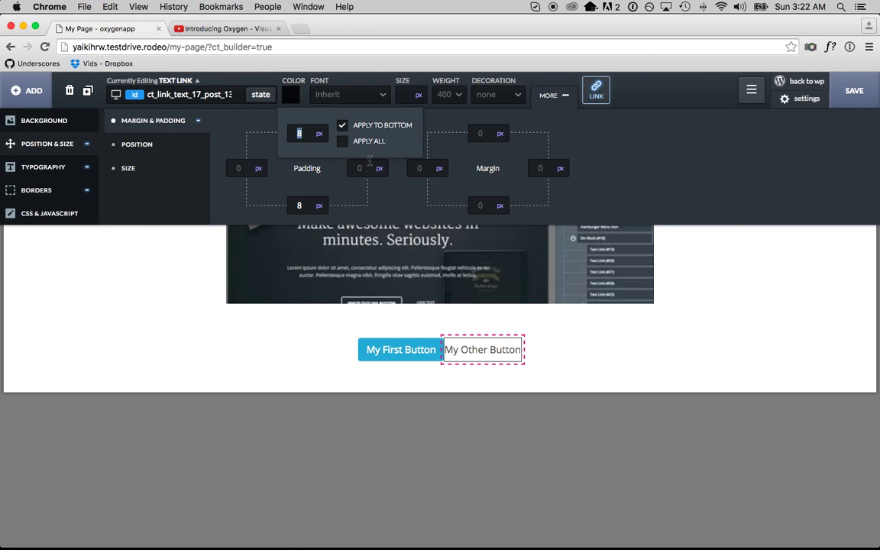
pyautogui.press('Tab')
pyautogui.write('13')
pyautogui.click(452, 161)
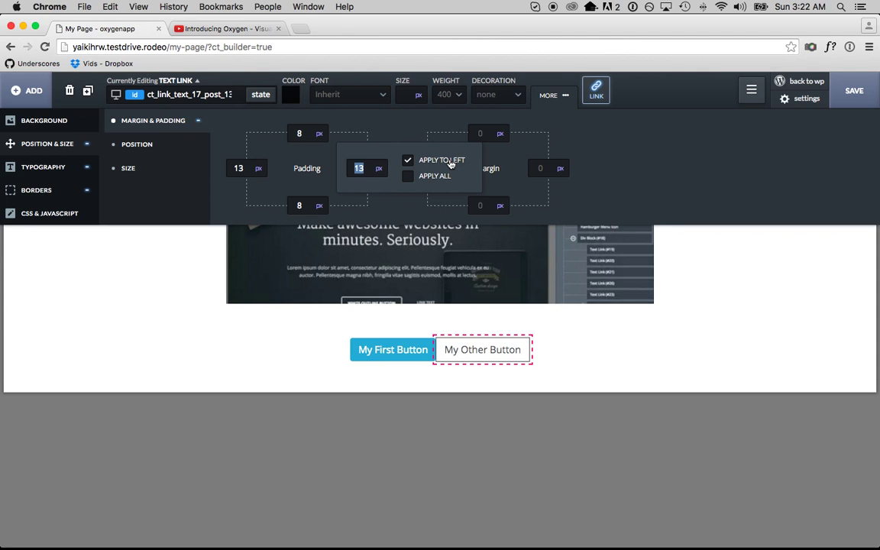
pyautogui.click(393, 349)
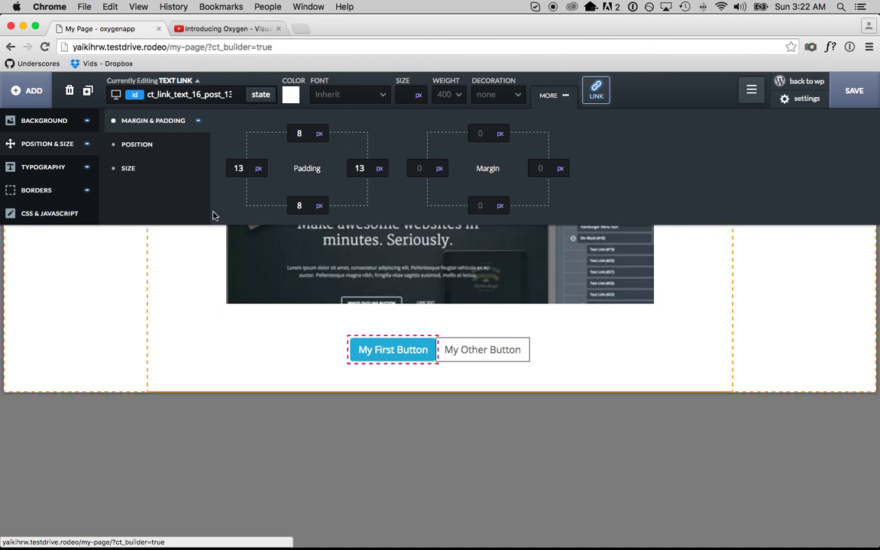
# - Match the "My Other Button" corner radius to the first button, 4 px on all four corners
pyautogui.click(81, 191)
pyautogui.click(181, 144)
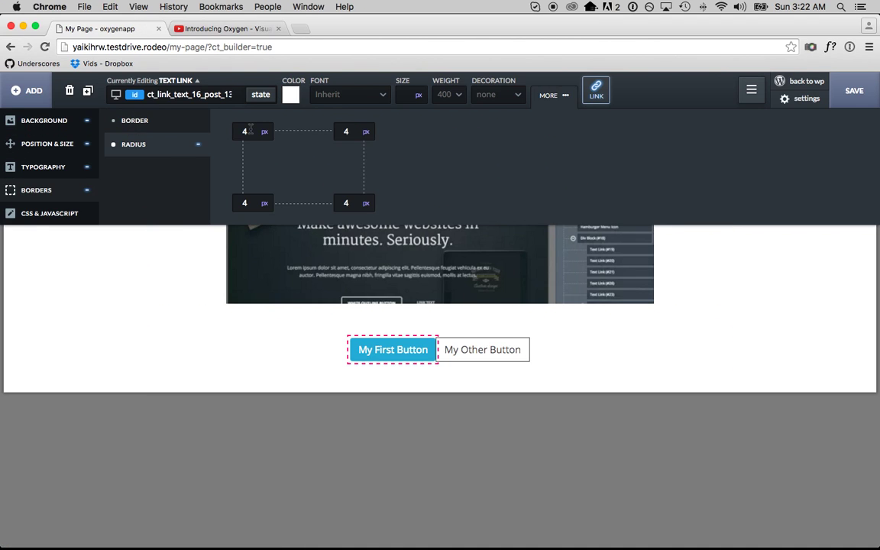
pyautogui.click(250, 131)
pyautogui.click(451, 349)
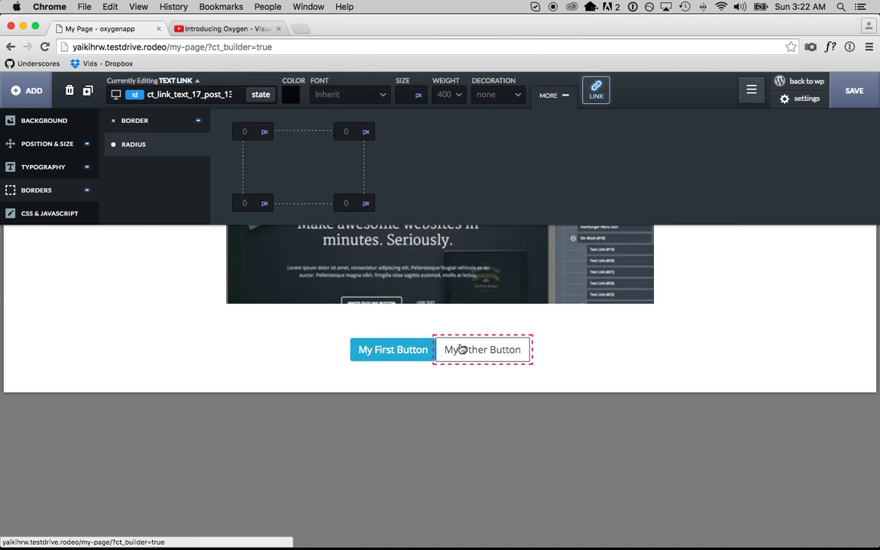
pyautogui.click(247, 128)
pyautogui.write('4')
pyautogui.click(326, 134)
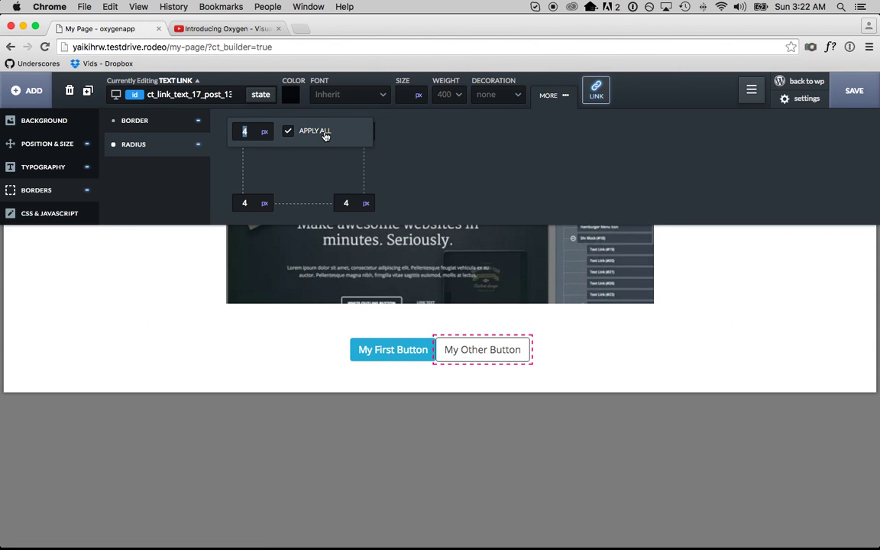
pyautogui.click(278, 337)
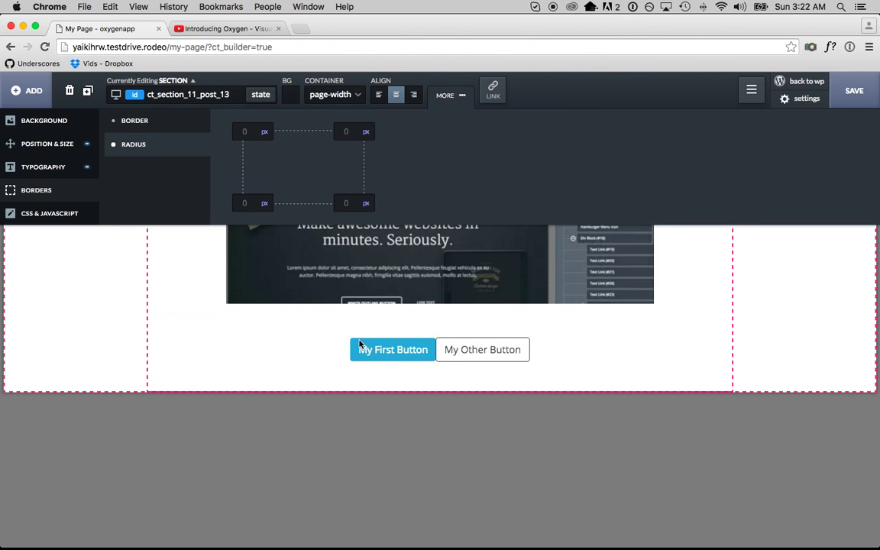
# - Increase the "My First Button" padding to 9 px top and bottom and 14 px left and right, and compare it with "My Other Button"
pyautogui.click(395, 358)
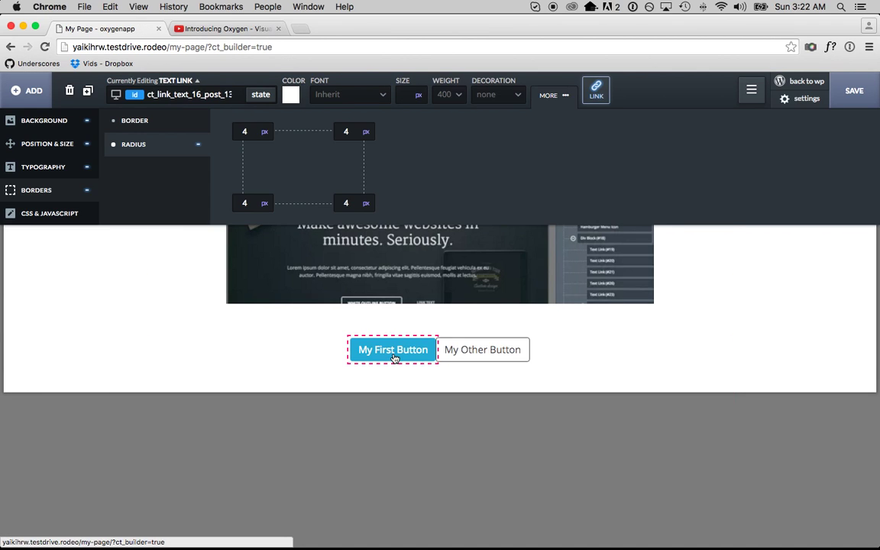
pyautogui.click(47, 144)
pyautogui.click(302, 132)
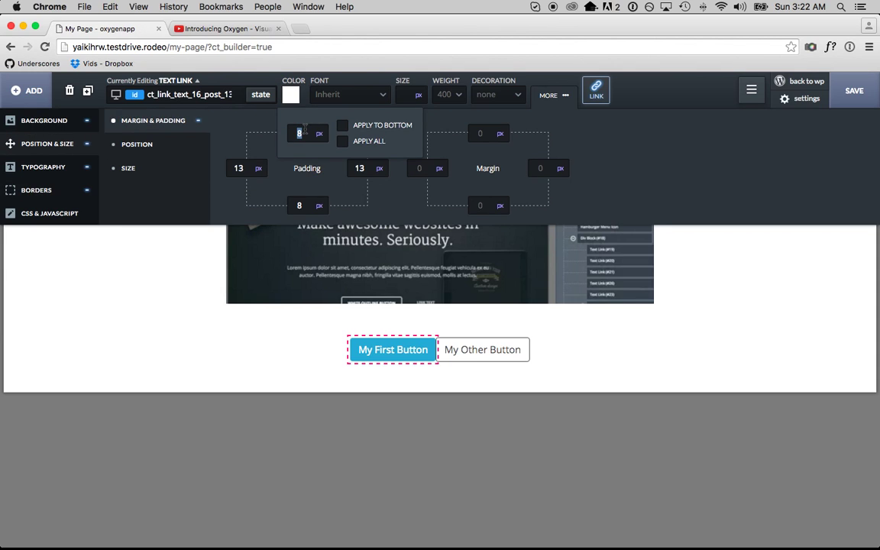
pyautogui.press('Up')
pyautogui.click(342, 125)
pyautogui.click(365, 165)
pyautogui.press('Up')
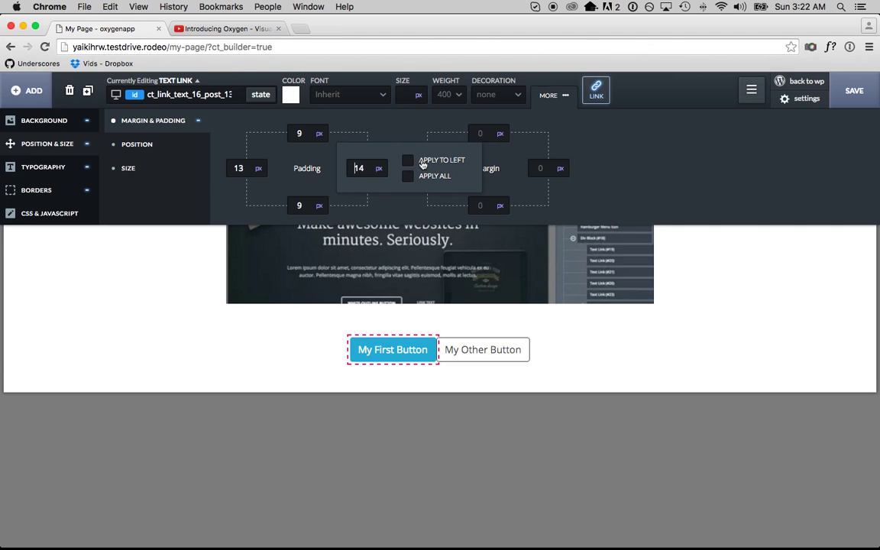
pyautogui.click(426, 162)
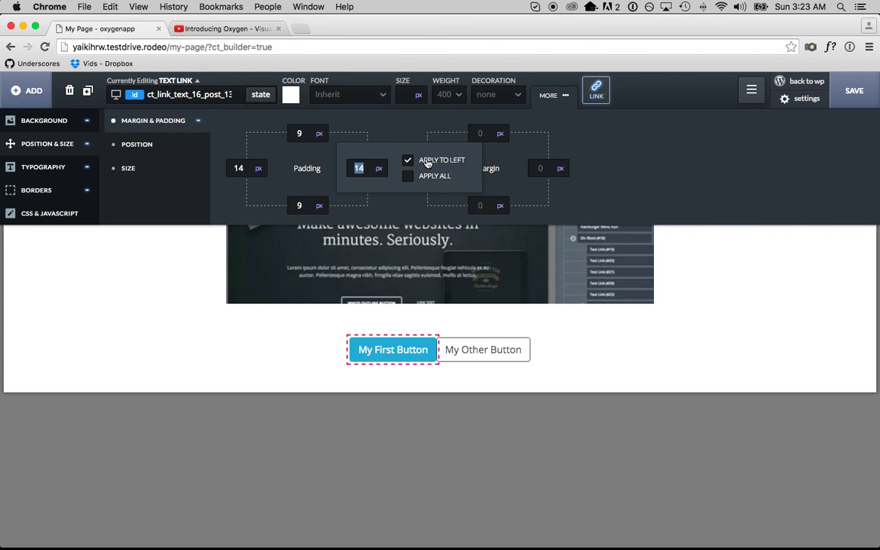
pyautogui.click(626, 344)
pyautogui.click(502, 354)
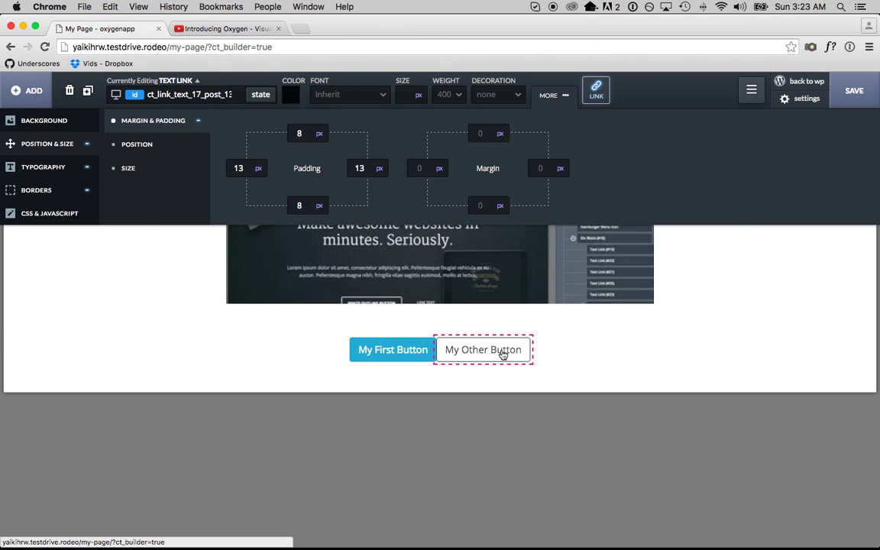
# - Give "My First Button" a 10 px right margin to separate it from "My Other Button"
pyautogui.click(375, 357)
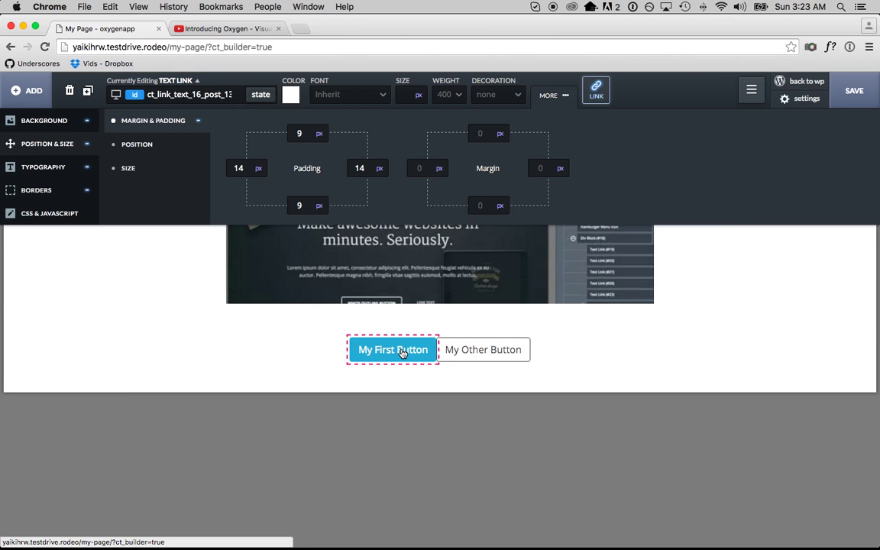
pyautogui.click(540, 168)
pyautogui.write('10')
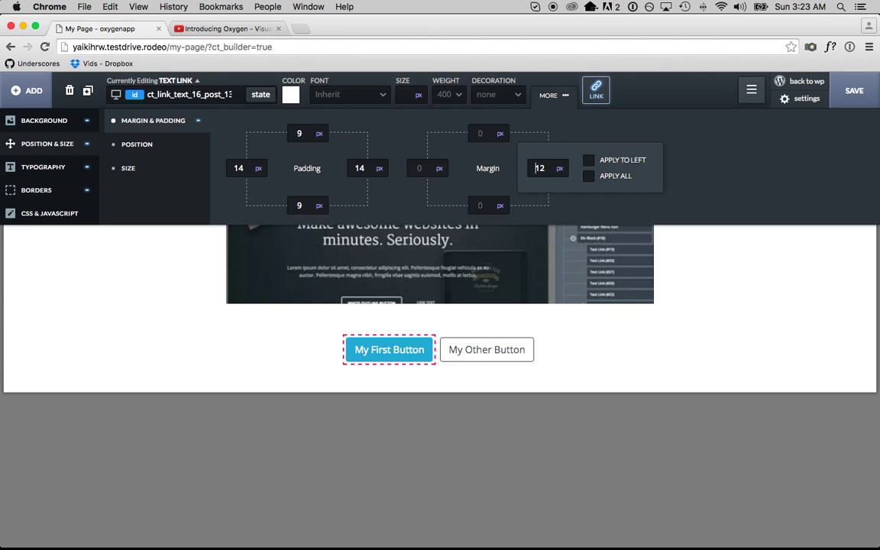
pyautogui.click(620, 348)
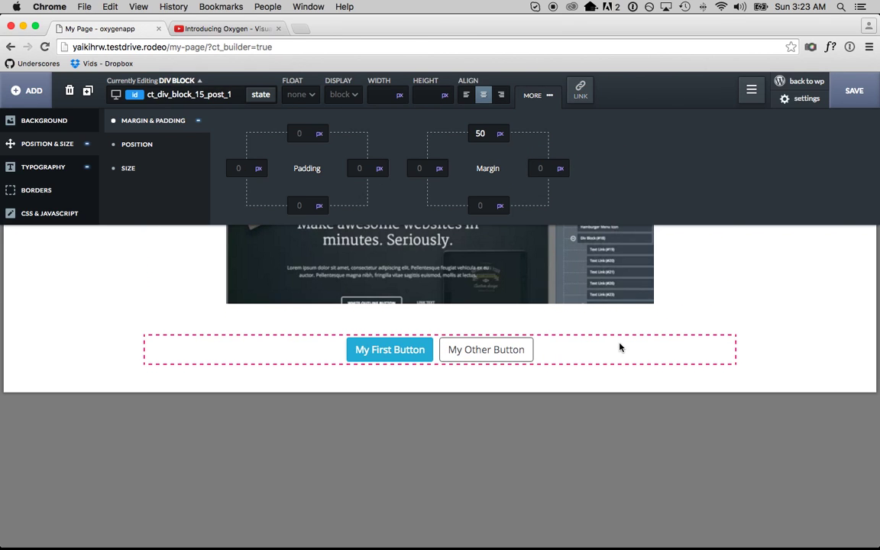
# - Collapse the extra styling options and save the finished page
pyautogui.click(544, 95)
pyautogui.scroll(5, 569, 218)
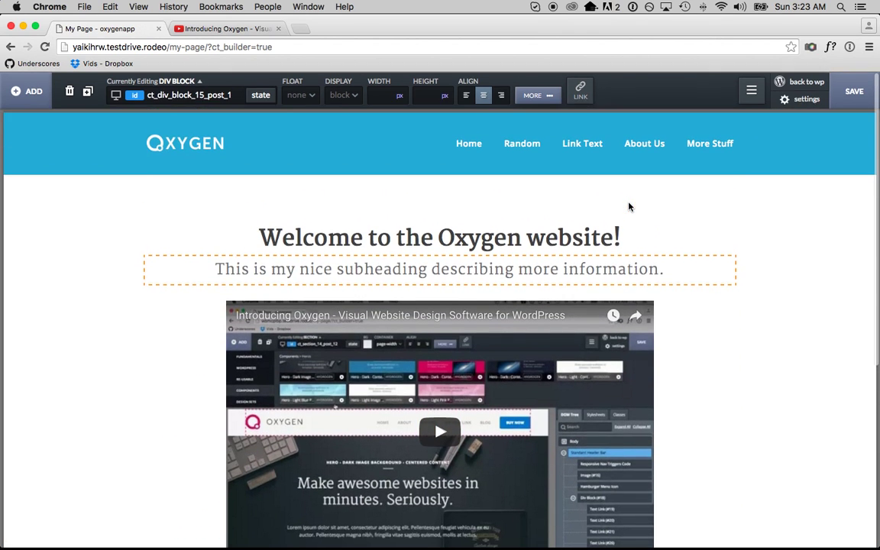
pyautogui.click(855, 95)
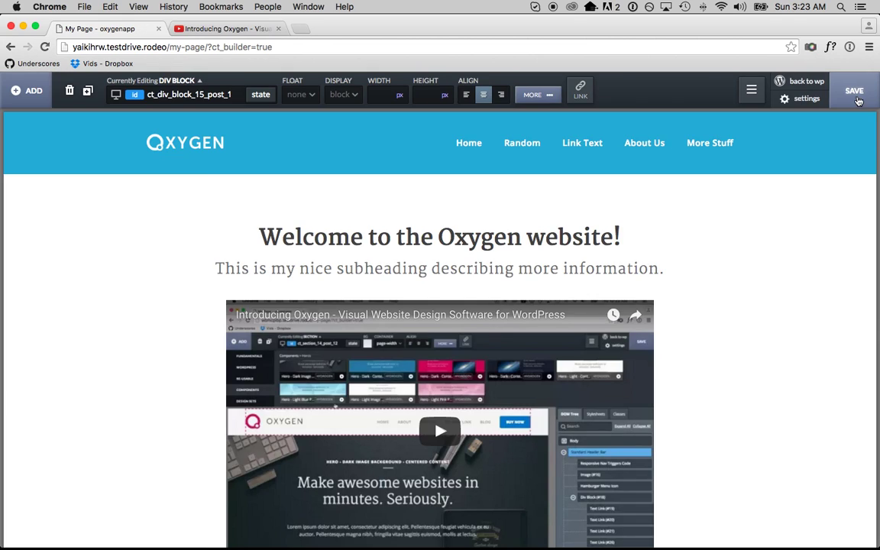
# - Return to the WordPress page editor and open the published My Page from its permalink to review it down to the two buttons
pyautogui.click(804, 81)
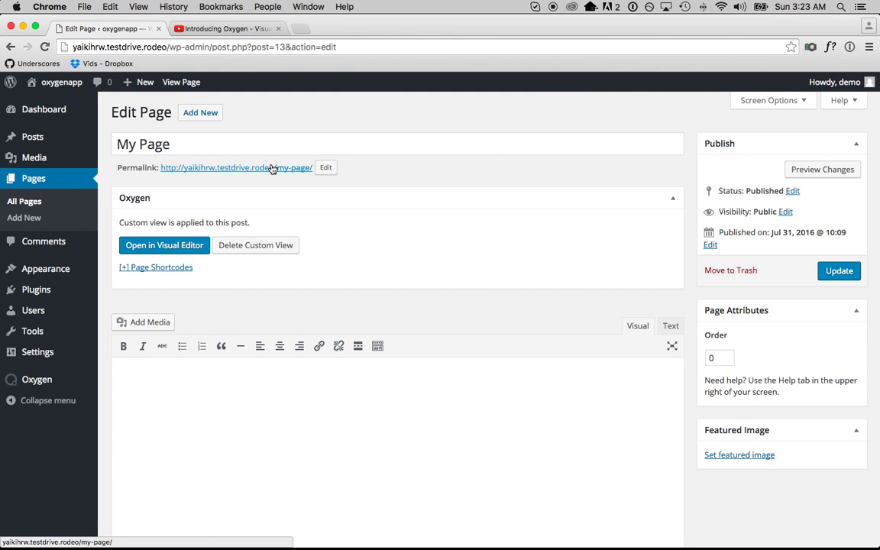
pyautogui.click(271, 168)
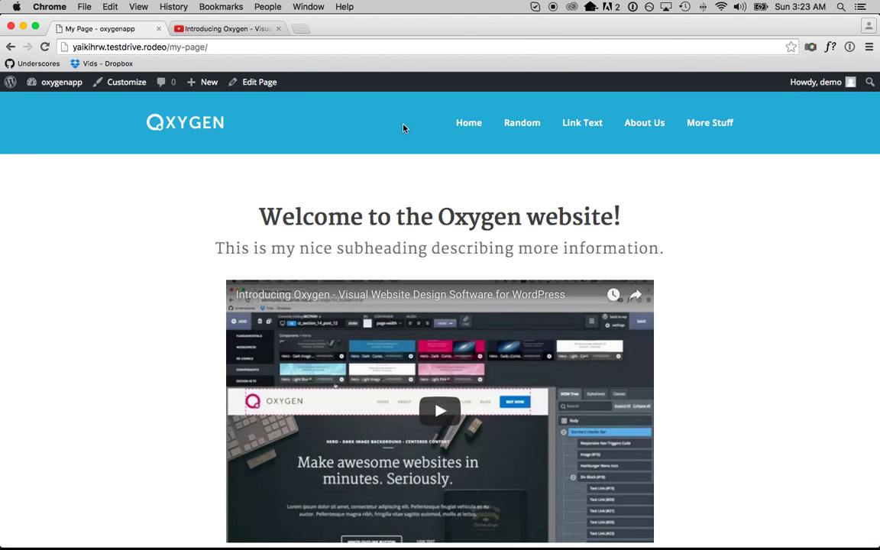
pyautogui.scroll(-2, 777, 305)
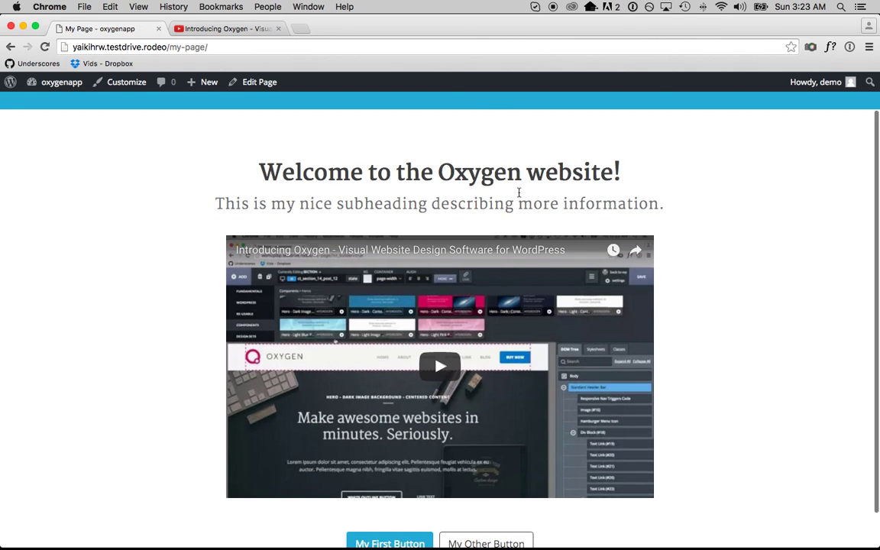
pyautogui.scroll(-2, 480, 189)
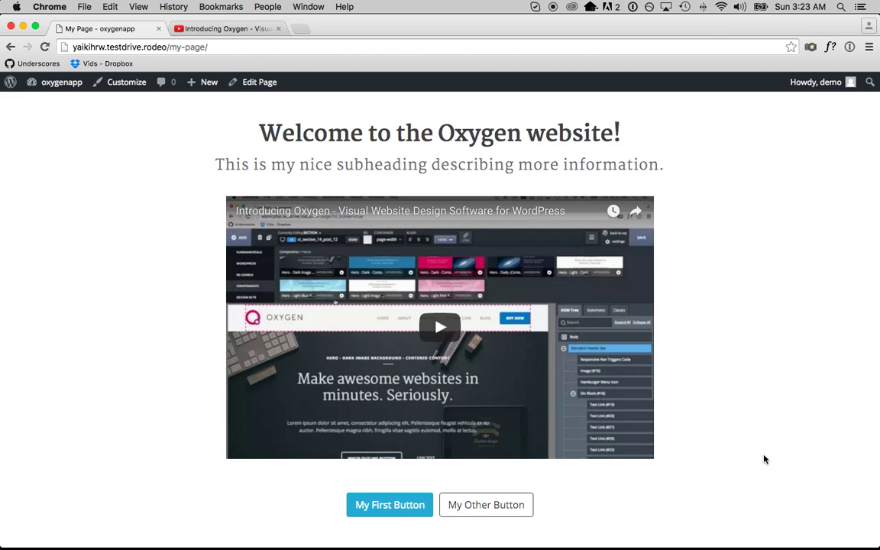
# - Open oxygenapp.com/try in a new browser tab
pyautogui.press('super+t')
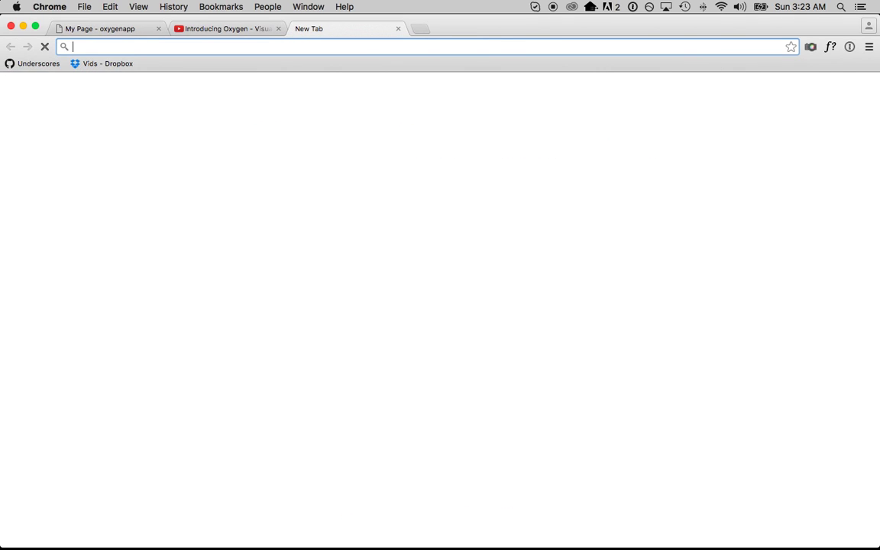
pyautogui.write('oxygenapp.com/try')
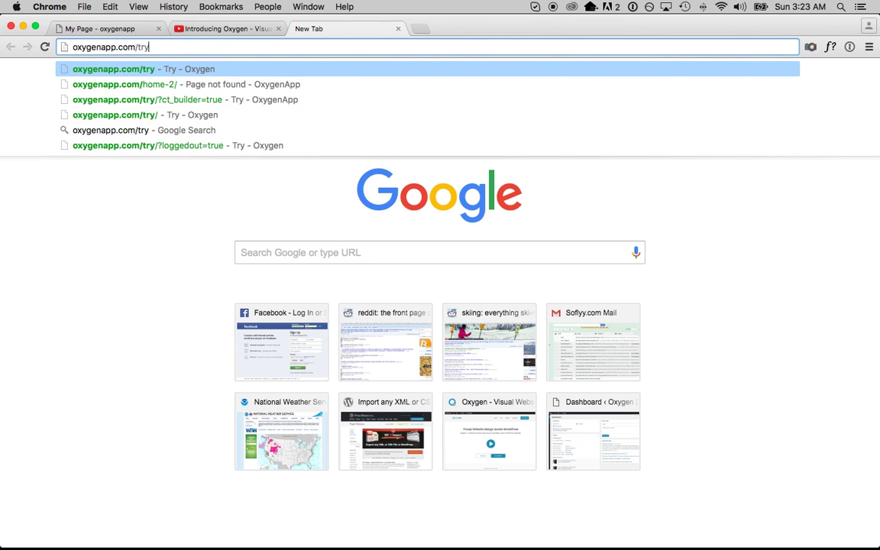
pyautogui.press('Return')
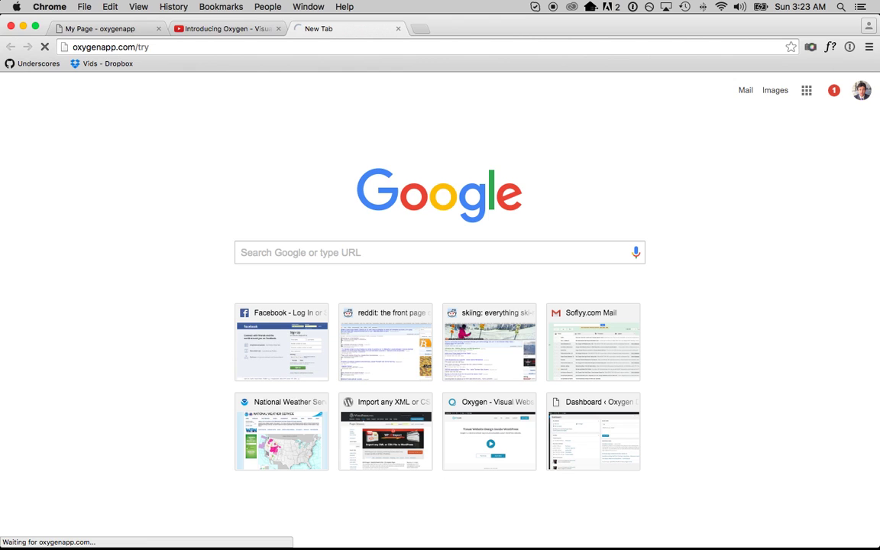